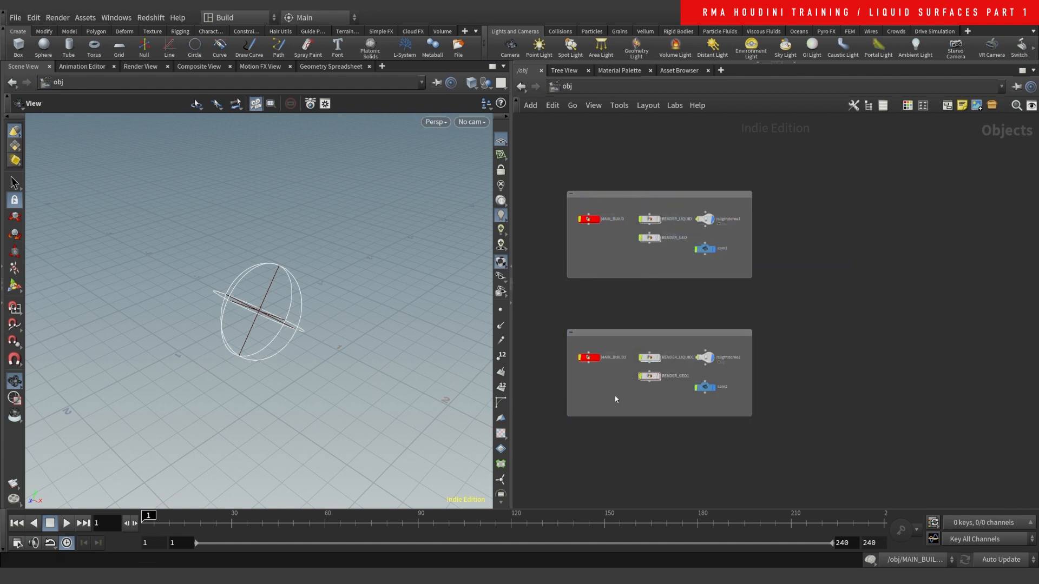
- Open the MAIN_BUILD1 geometry network from the object level
scroll(615, 393, "up", 2)
scroll(617, 388, "up", 1)
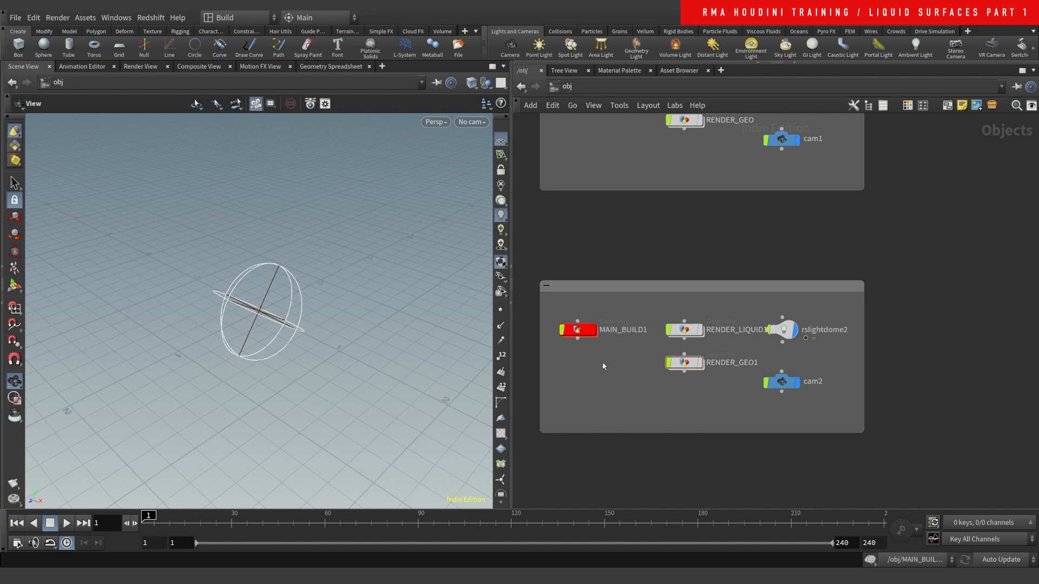
double_click(582, 330)
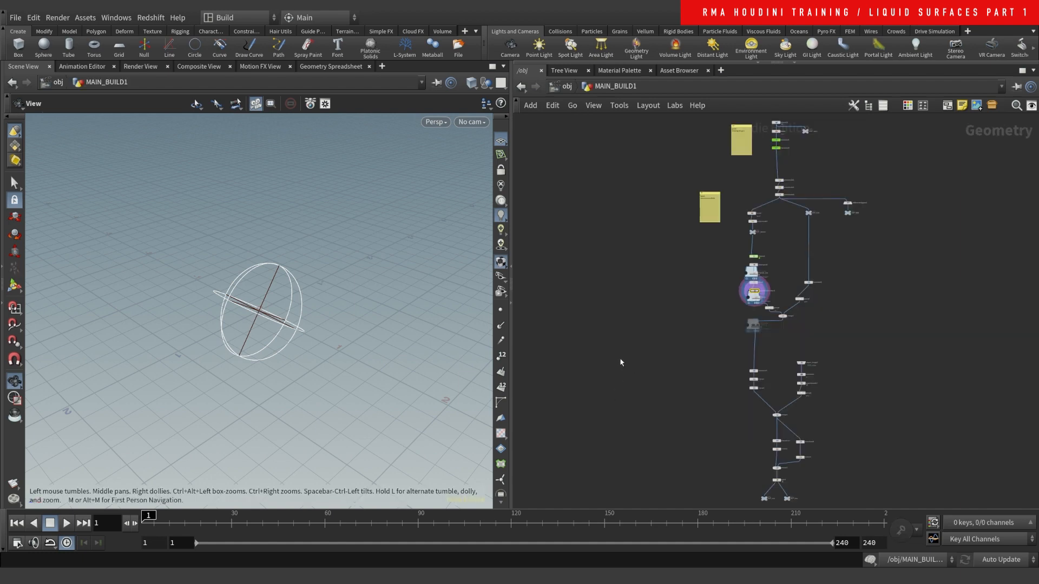
- Move platonic1, blast1, transform1, transform4 and OUT_main together further up, away from the polyextrude1 node
middle_click_drag(927, 215, 819, 357)
scroll(659, 268, "up", 6)
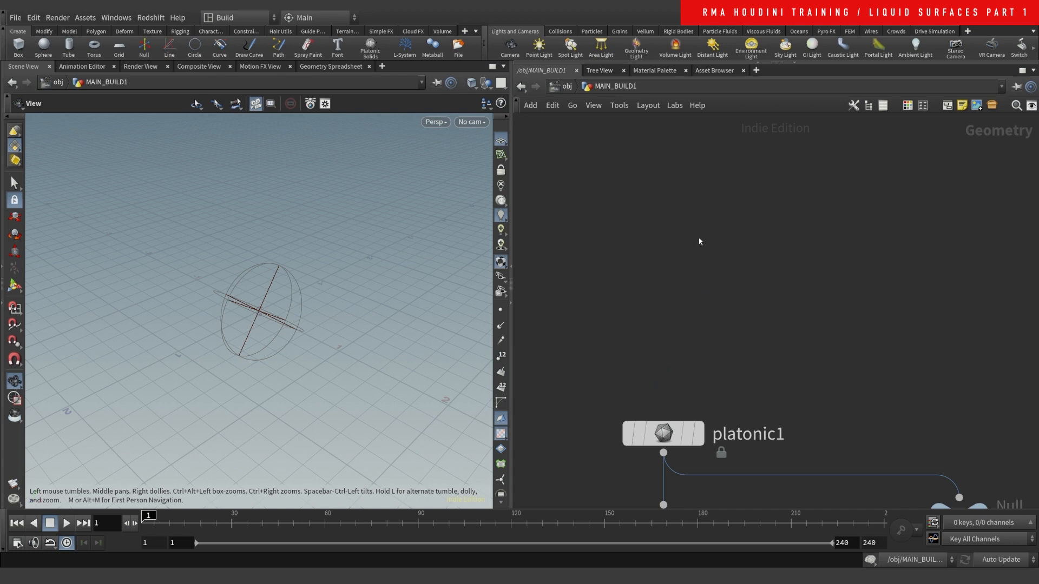
right_click_drag(698, 240, 673, 282)
left_click_drag(662, 242, 783, 386)
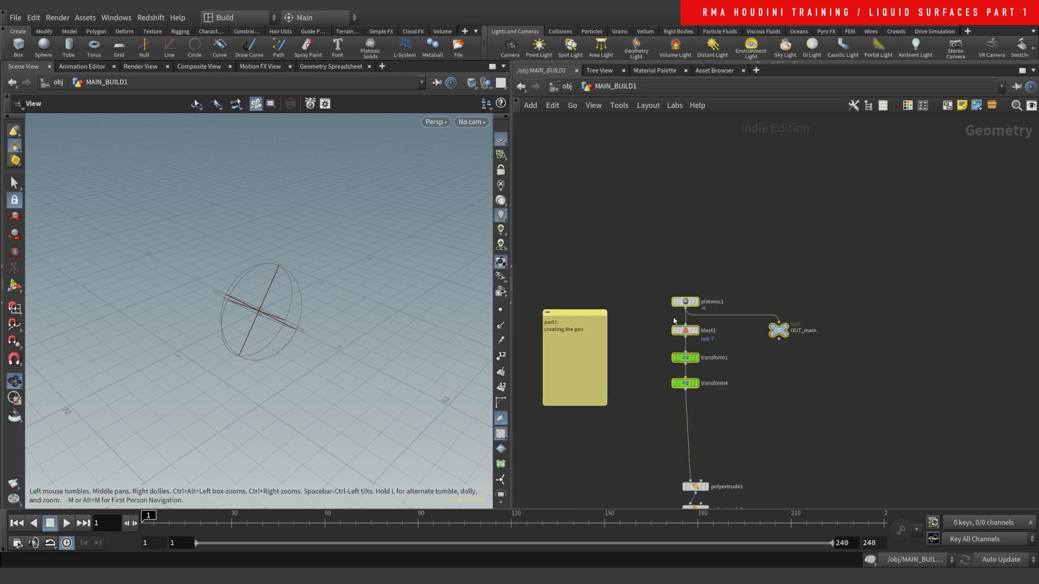
left_click_drag(673, 302, 683, 231)
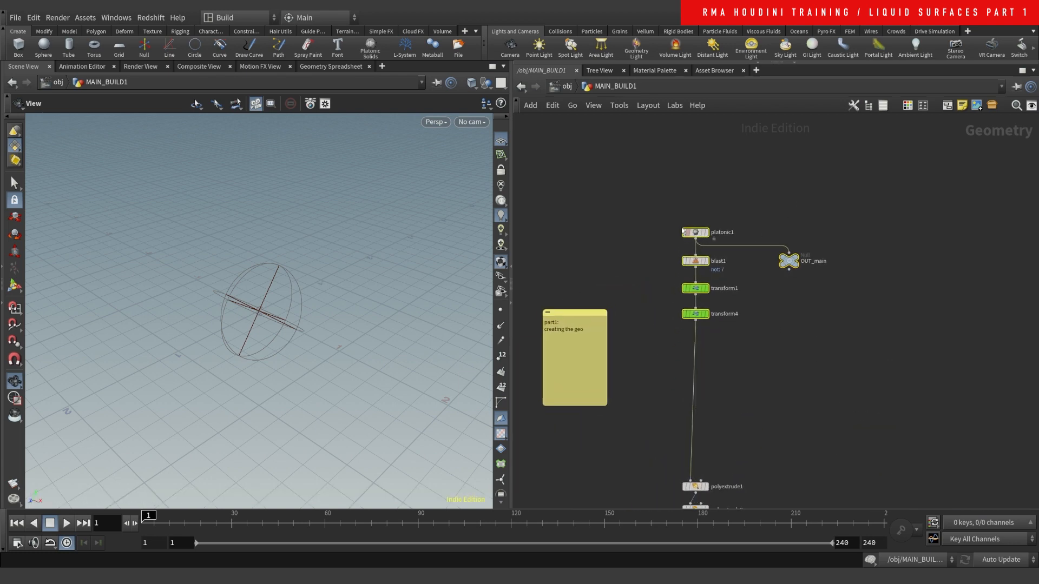
left_click(750, 371)
- Display the platonic1 node and set the viewport to Hide Other Objects
scroll(742, 227, "up", 3)
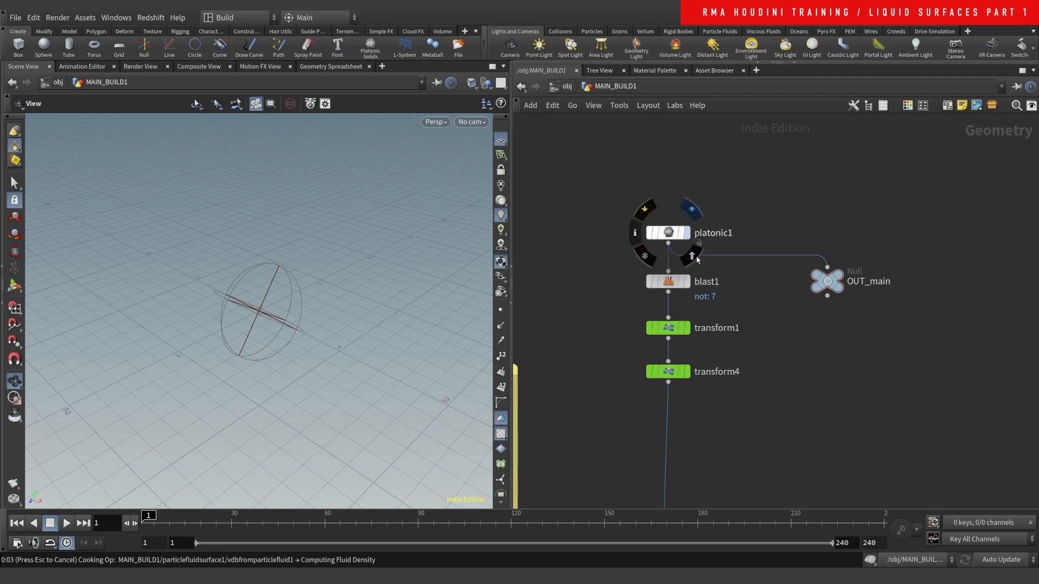
left_click(653, 238)
left_click(487, 83)
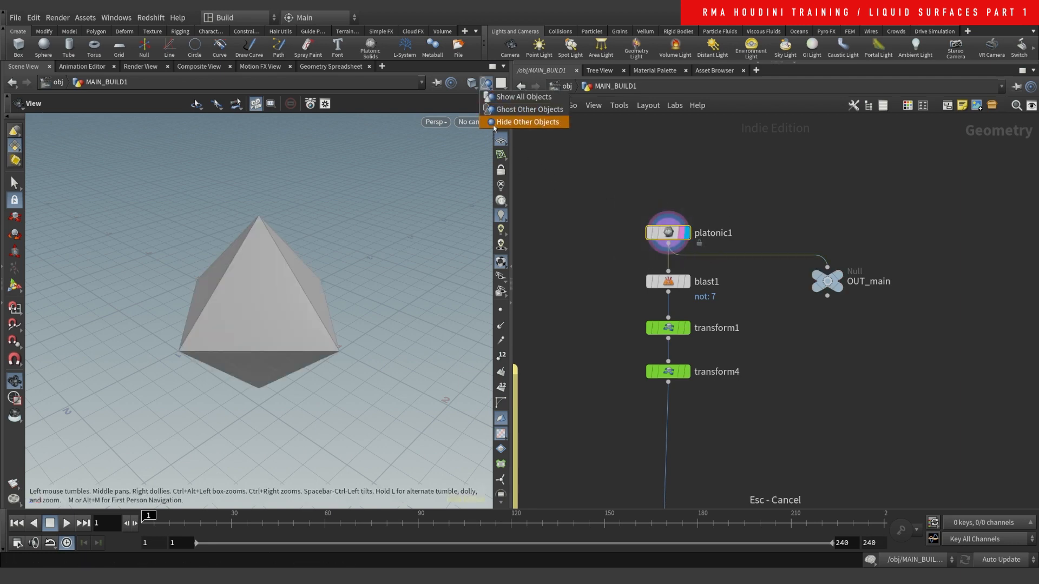
left_click(496, 124)
- Examine the platonic solid from several angles and compare the outputs of blast1, transform1 and transform4 in sequence
left_click_drag(323, 446, 313, 273)
left_click_drag(332, 233, 285, 238)
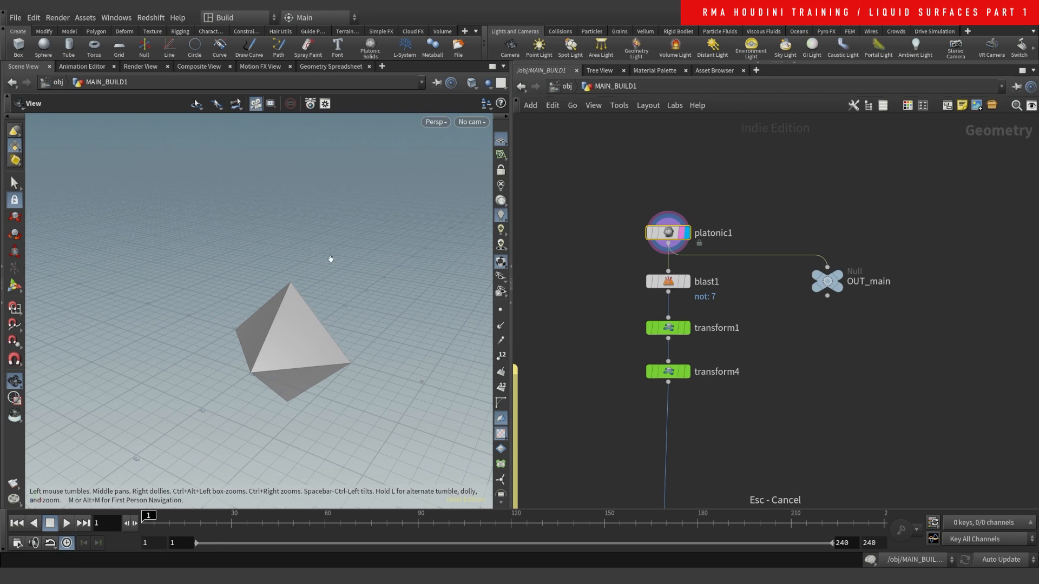
left_click_drag(299, 328, 232, 345)
middle_click_drag(319, 290, 285, 339)
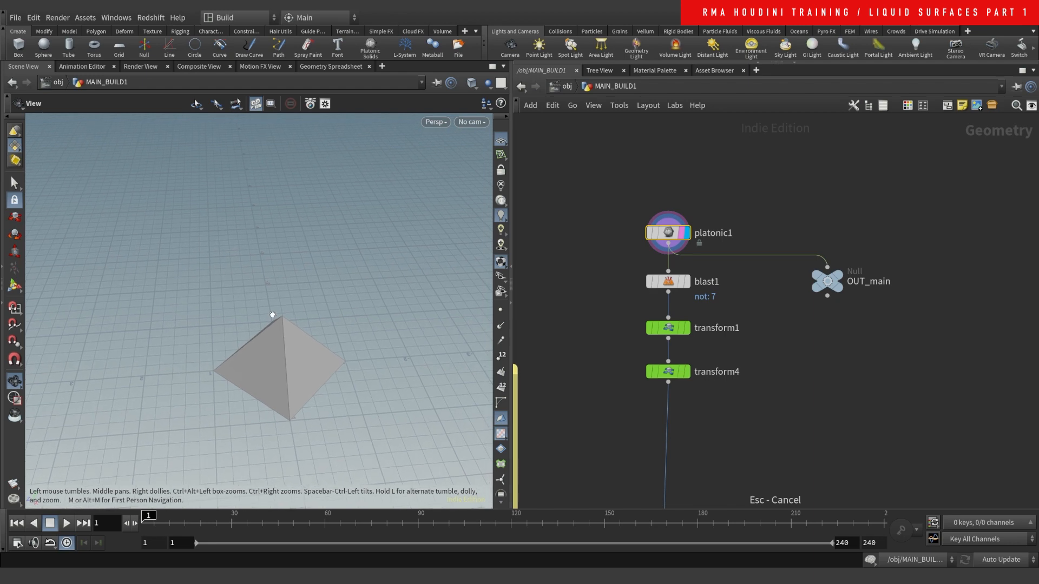
mouse_move(294, 381)
left_mouse_down()
mouse_move(280, 399)
mouse_move(275, 374)
left_mouse_up()
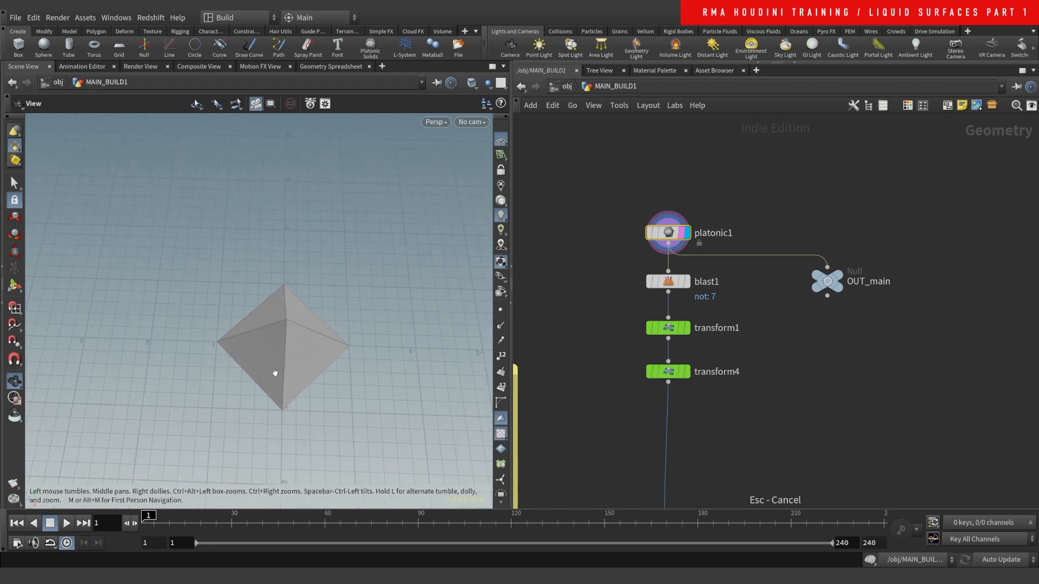
left_click_drag(285, 276, 263, 265)
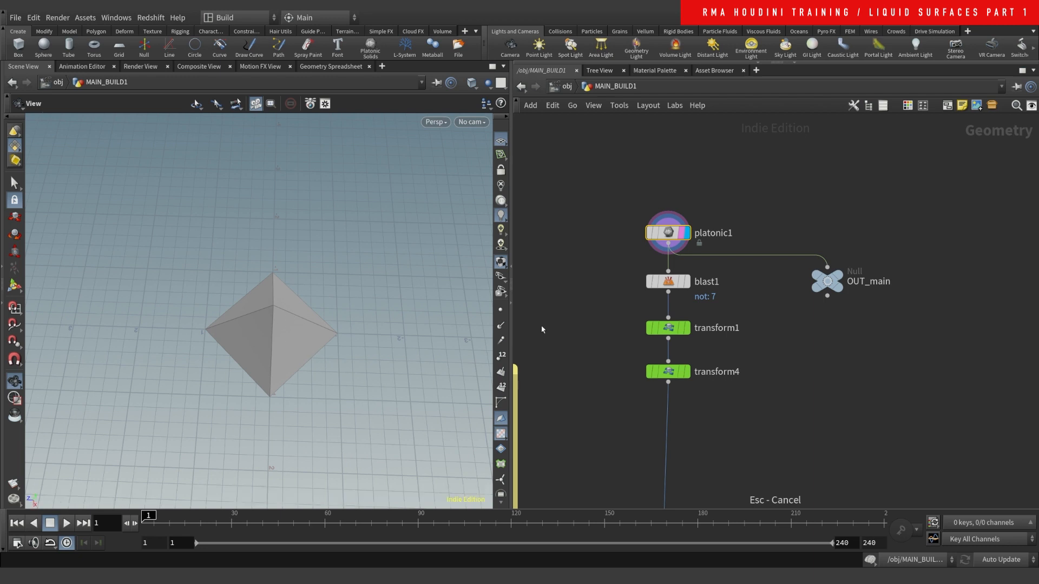
left_click(686, 281)
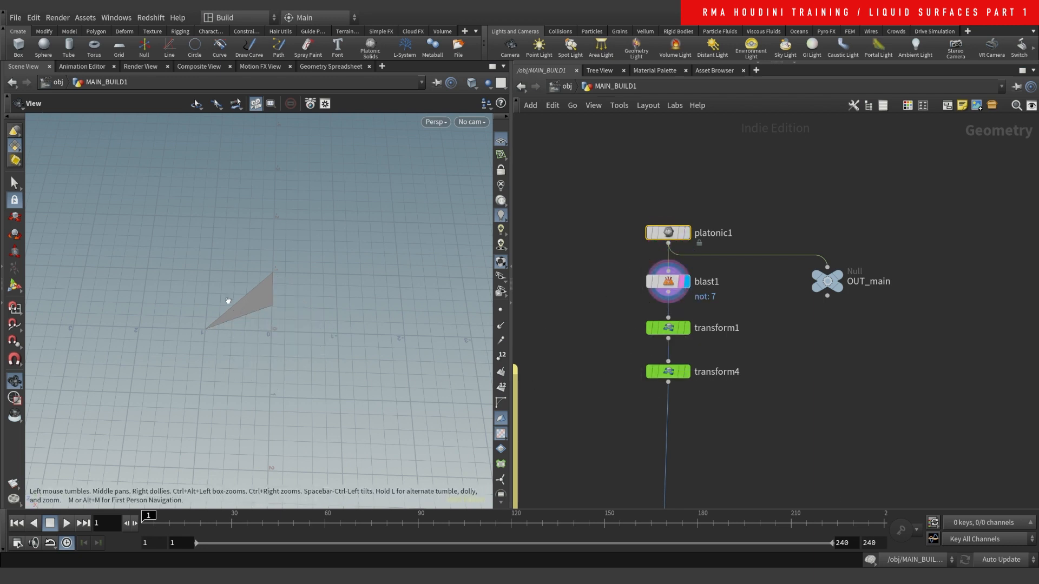
left_click(687, 327)
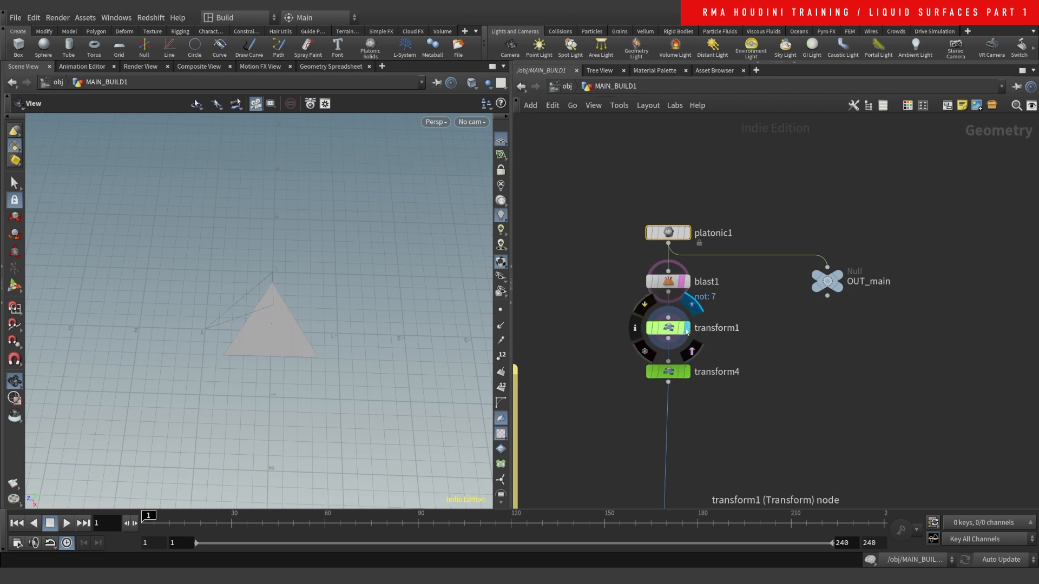
left_click(673, 332)
left_click(686, 372)
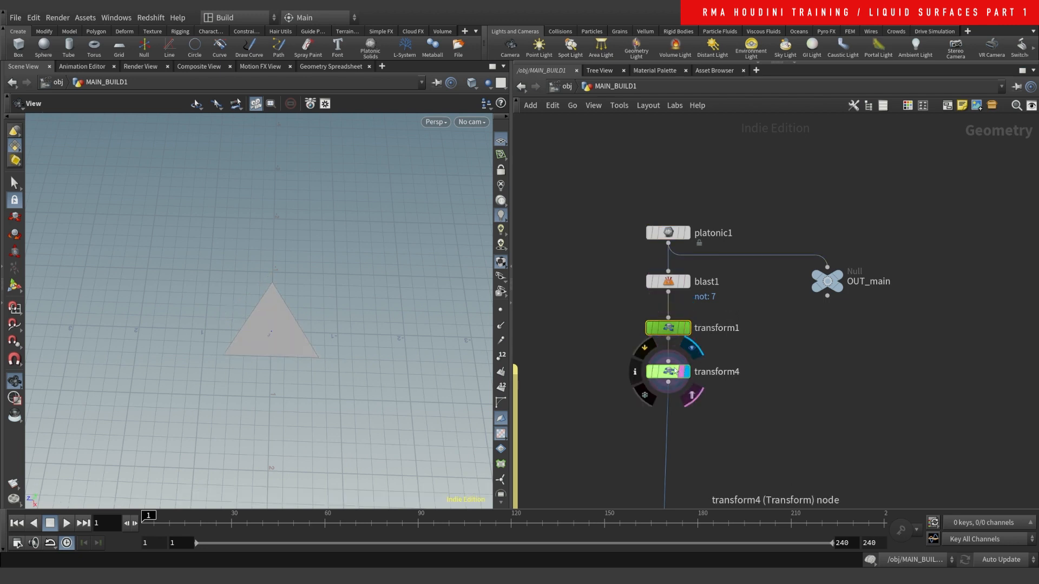
mouse_move(278, 339)
left_mouse_down()
mouse_move(283, 245)
mouse_move(285, 345)
left_mouse_up()
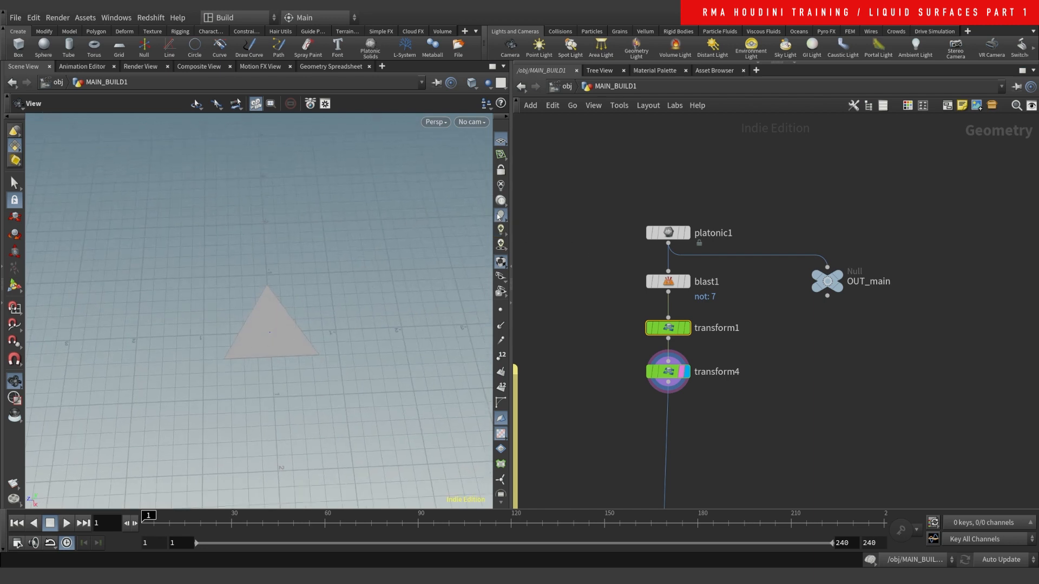
- Widen the network editor and move the OUT_main null to the opposite side of the platonic1 chain
left_click_drag(511, 214, 429, 213)
left_click_drag(786, 281, 511, 269)
middle_click_drag(795, 304, 708, 255)
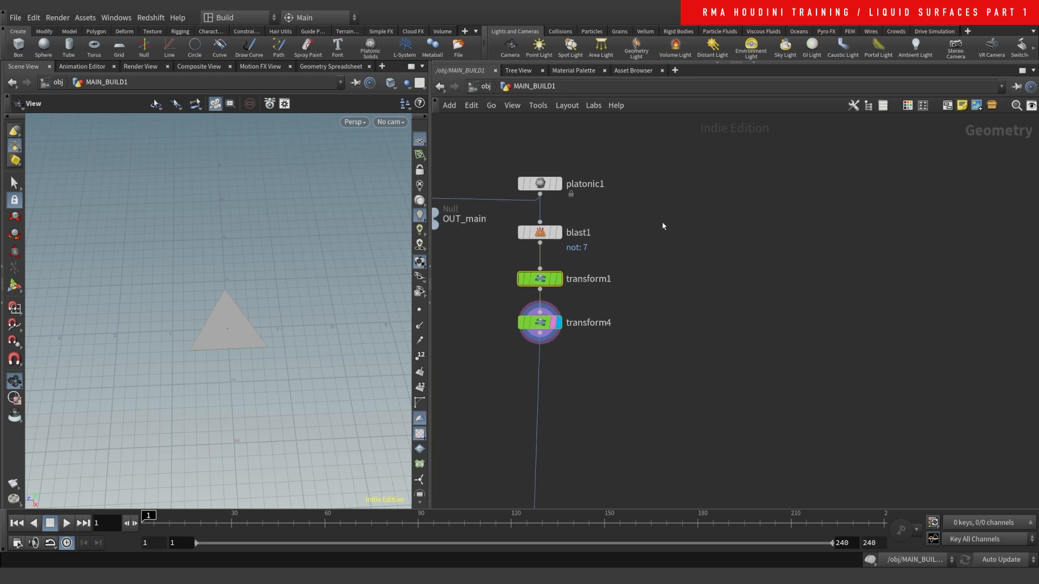
- Display platonic1, show the node parameters, and delete one face of the solid with a Blast
left_click(558, 183)
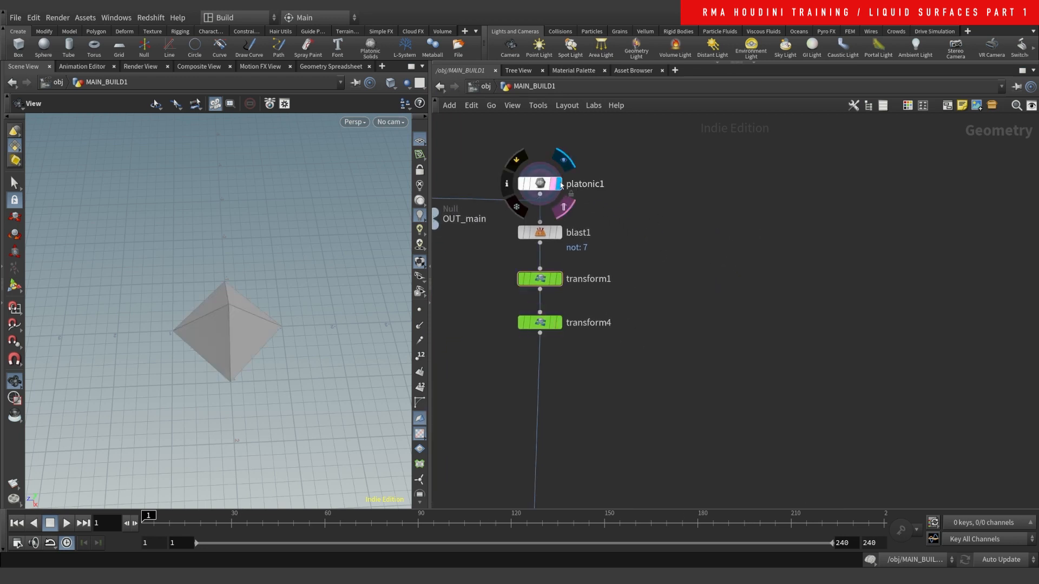
key("p")
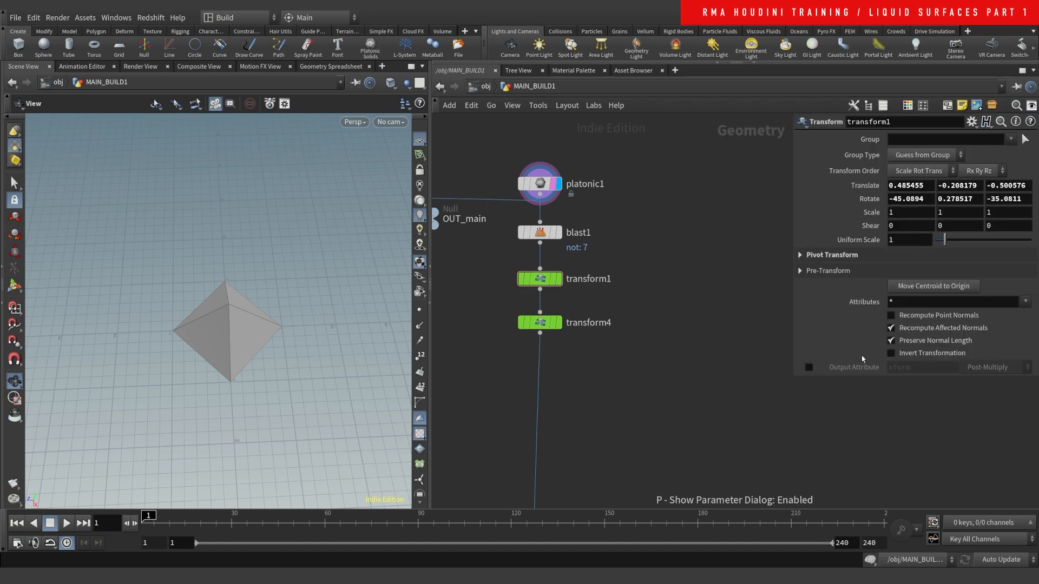
left_click(14, 184)
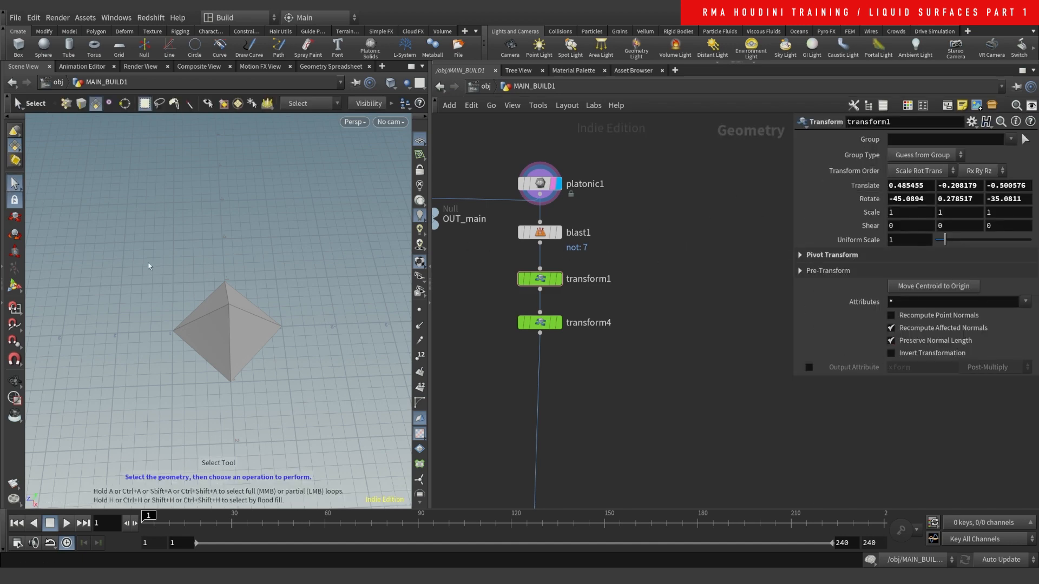
left_click(248, 333)
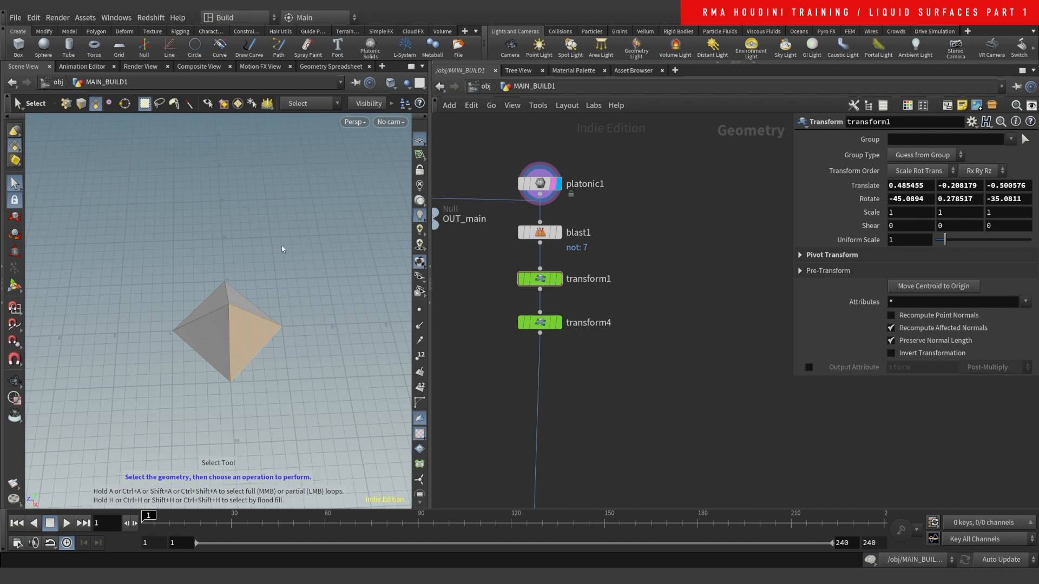
key("Delete")
- Arrange the new blast beside the existing chain under platonic1 and enable Delete Non Selected to keep only the picked face
left_click_drag(541, 184, 649, 226)
left_click(540, 156)
left_click(650, 216)
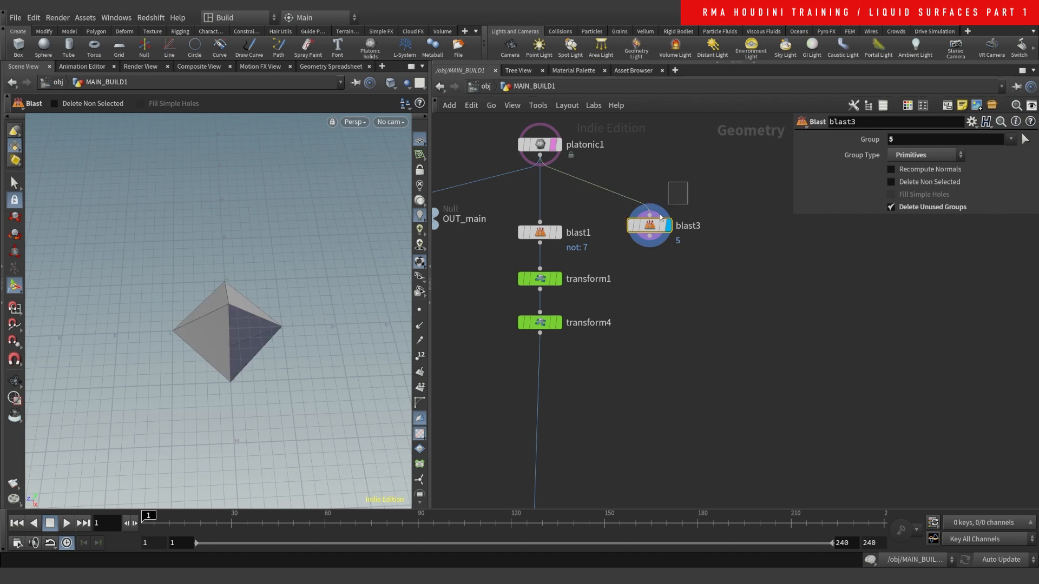
left_click(891, 183)
- Add a Transform after blast3, display it, and centre the face at the origin with a translation of -0.5, -0.5, 0.5
middle_click_drag(616, 323, 622, 284)
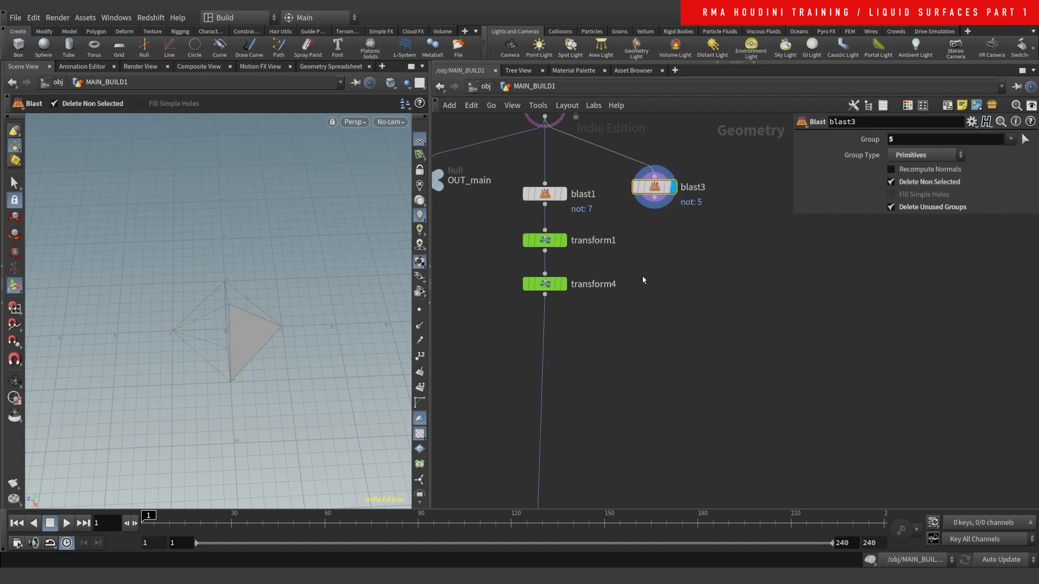
key("Tab")
type("tra")
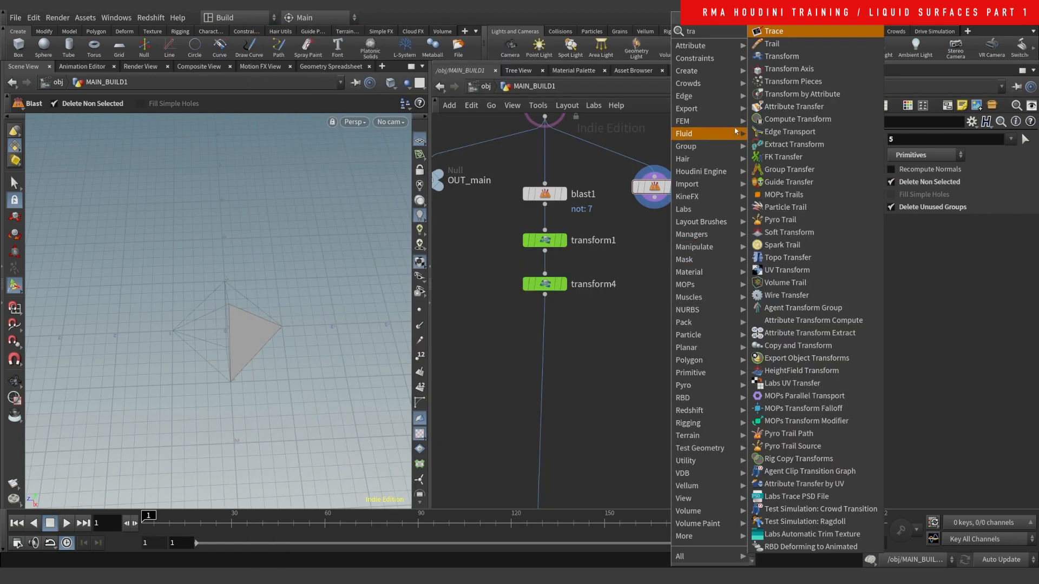
left_click(780, 56)
left_click(679, 231)
left_click(655, 198)
left_click(668, 238)
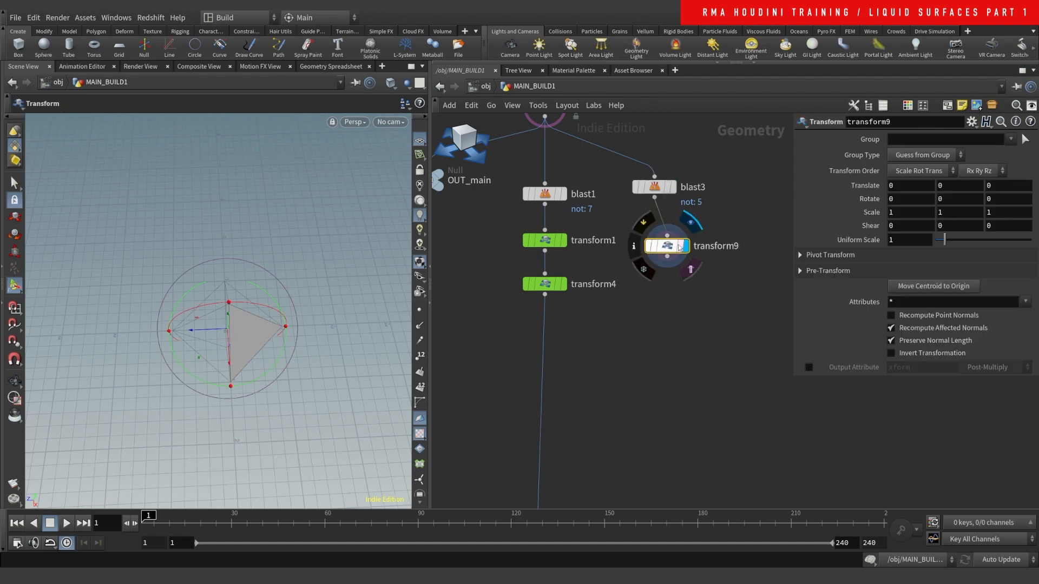
left_click(688, 244)
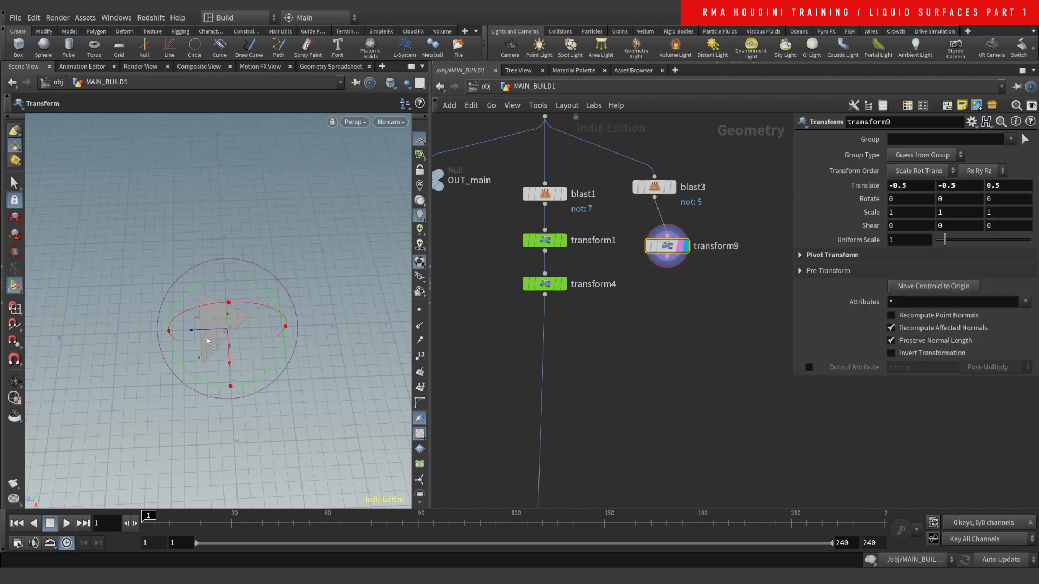
- Tilt and move the face towards the ground, to rotation about 36, -14.7, 44.9 and translation about -0.79, -0.21, 0.53
left_click_drag(234, 300, 183, 270)
middle_click_drag(283, 236, 261, 237)
left_click_drag(239, 306, 224, 278, "alt")
middle_click_drag(322, 332, 315, 321)
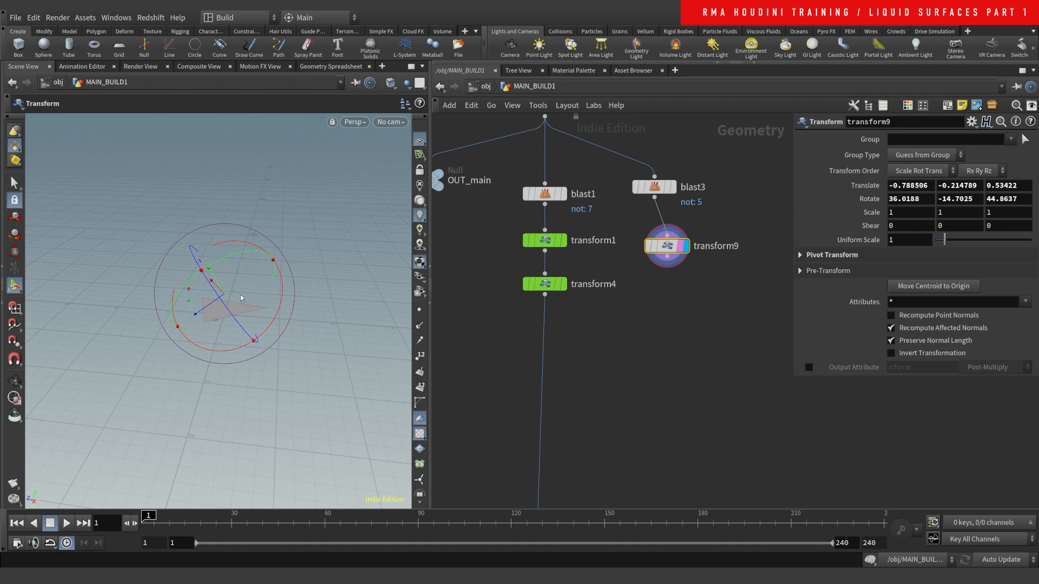
key("Escape")
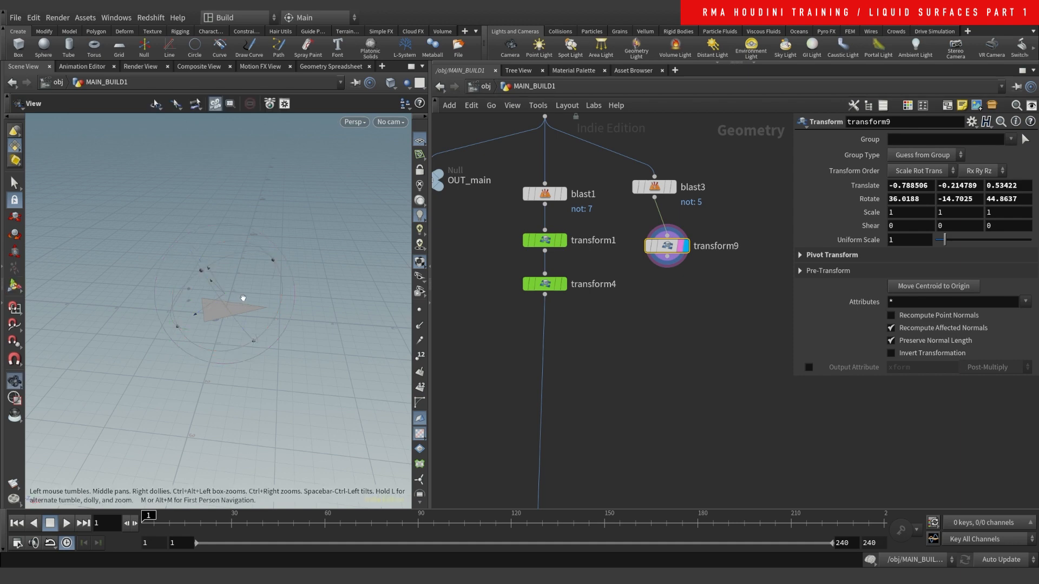
- Level the triangle using the top and front views, with rotation about 28.9, -21.1, 39.1 and translation about -0.52, -0.21, 0.53
key("space+2")
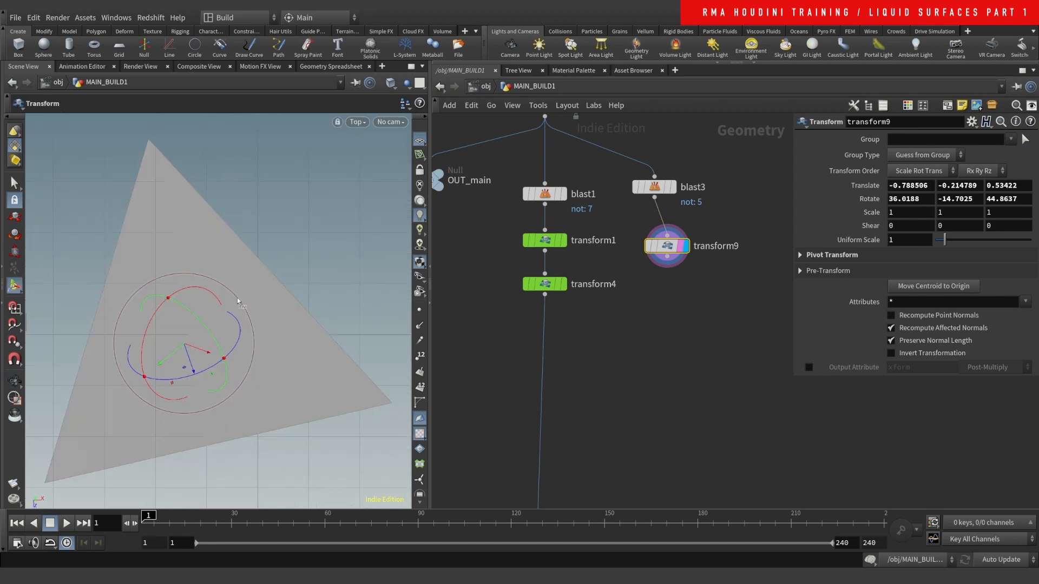
key("space")
left_click_drag(222, 361, 223, 363)
key("space")
key("space+3")
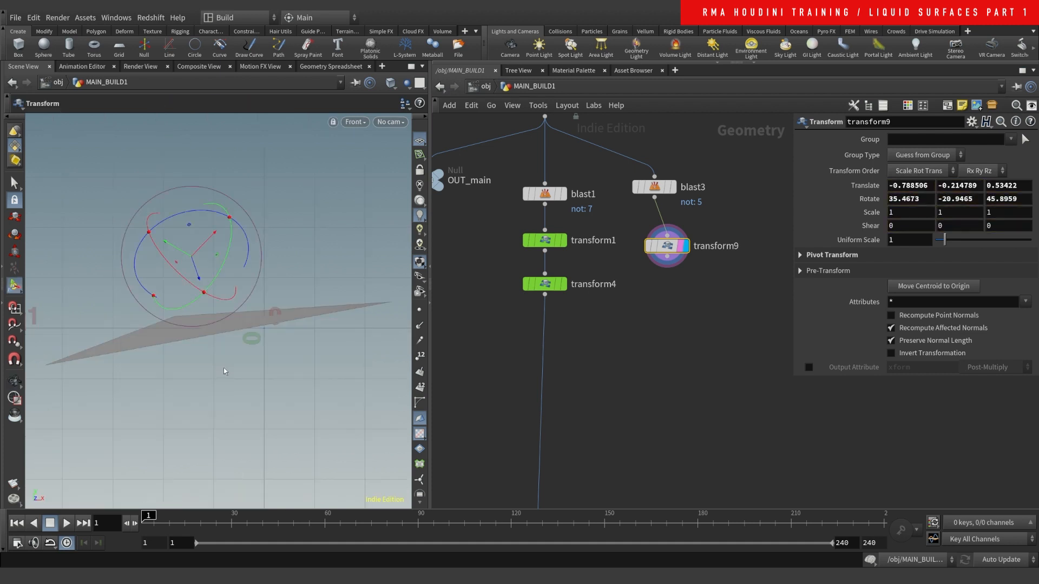
left_click_drag(264, 271, 195, 290)
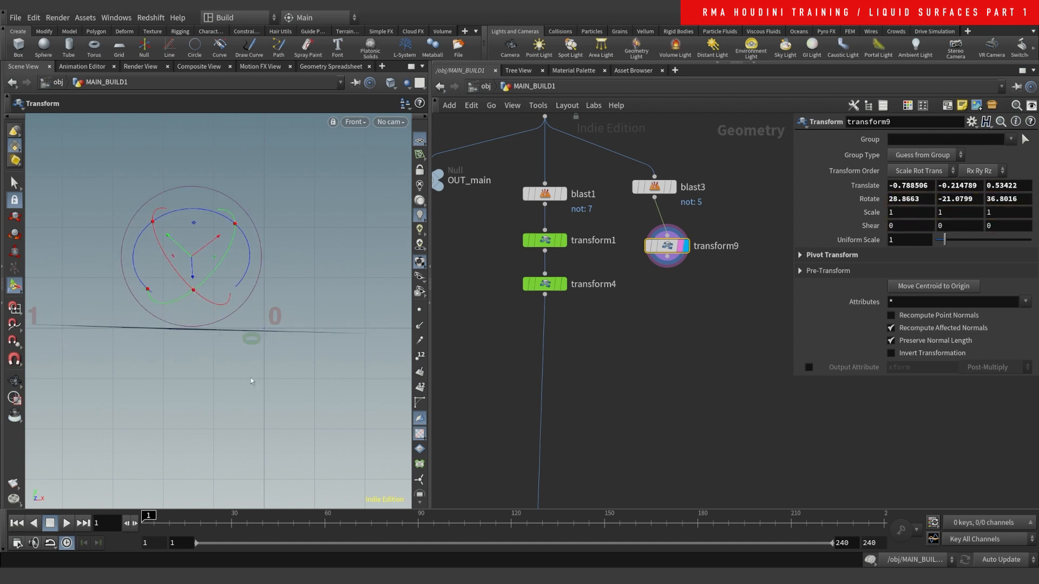
middle_click_drag(281, 382, 333, 377)
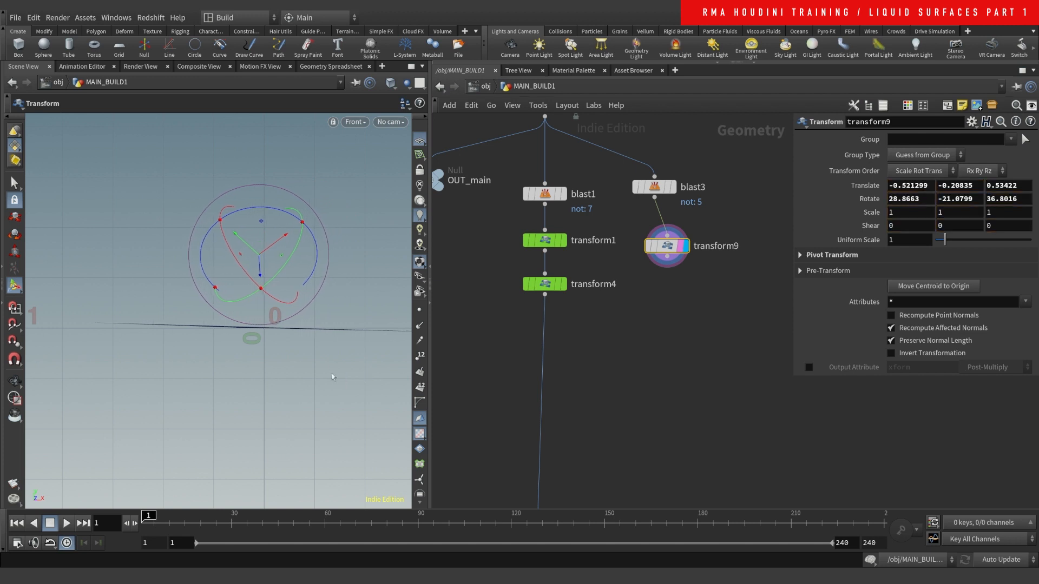
left_click_drag(329, 242, 328, 239)
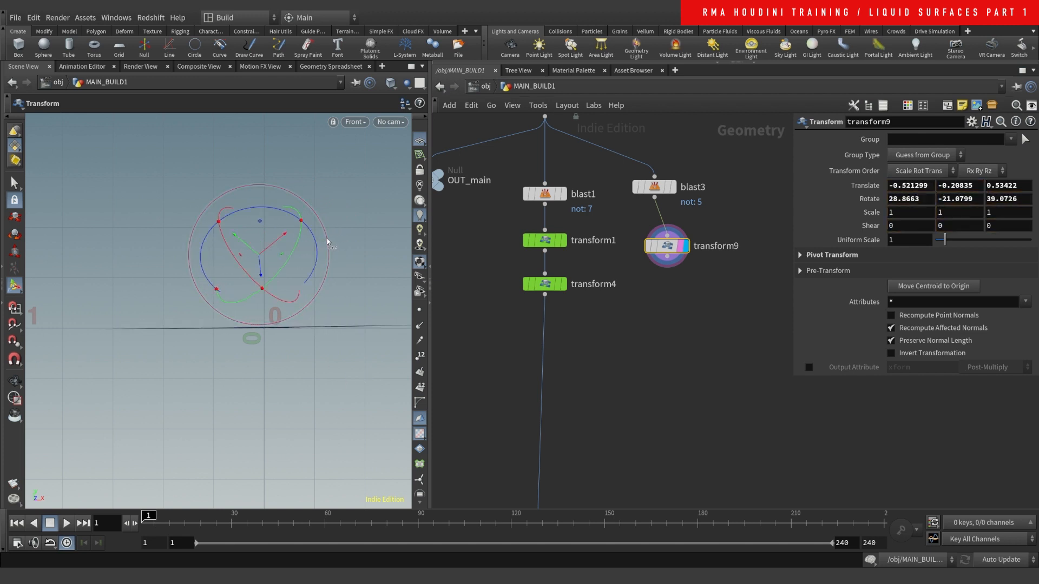
key("space+2")
key("space+1")
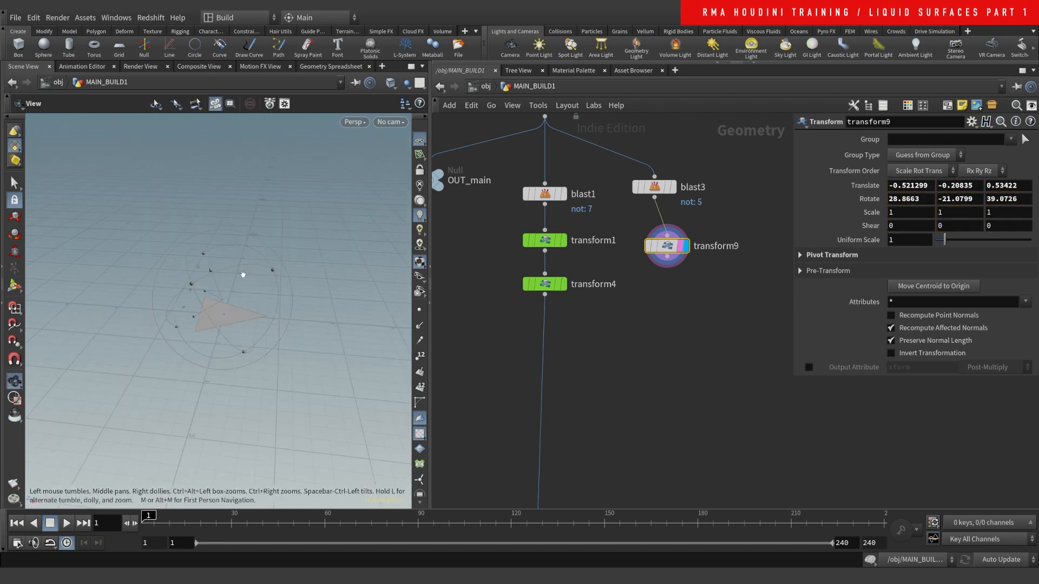
left_click_drag(241, 308, 309, 329)
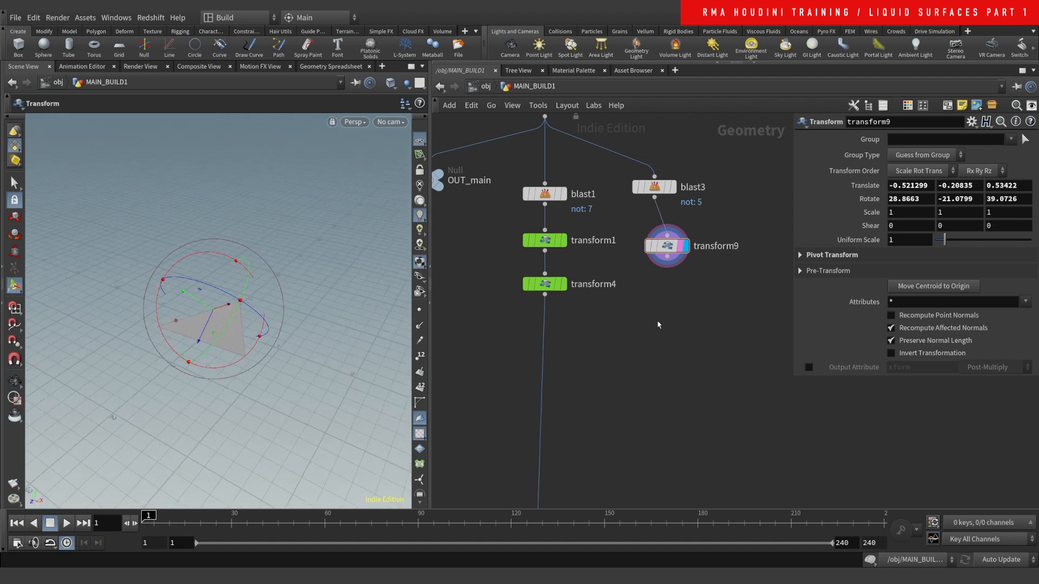
- Add a second Transform below transform9, display it, and flatten the triangle with a Y scale of 0
key("Tab")
mouse_move(682, 246)
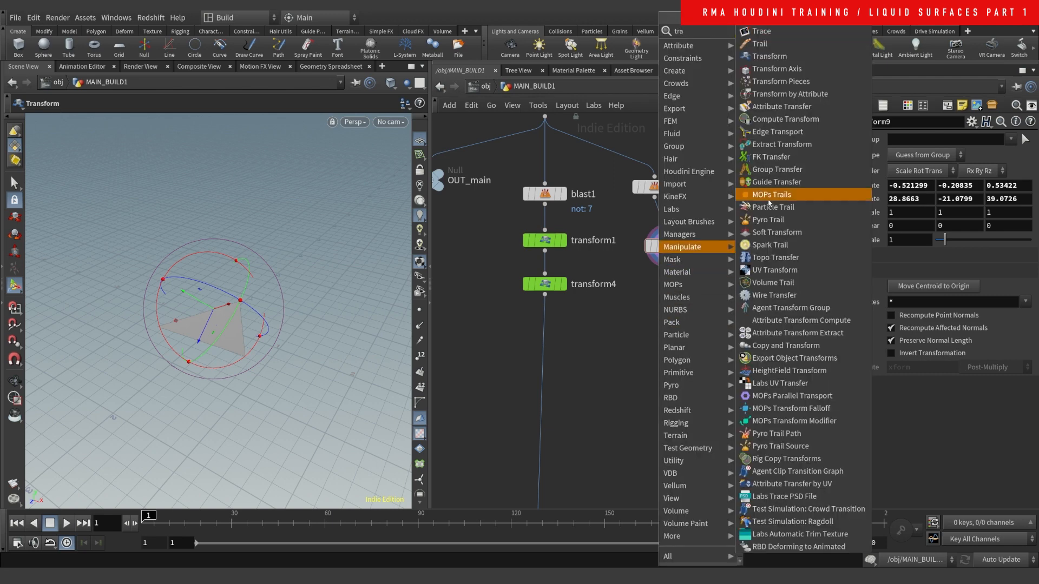
left_click(774, 54)
left_click(667, 258)
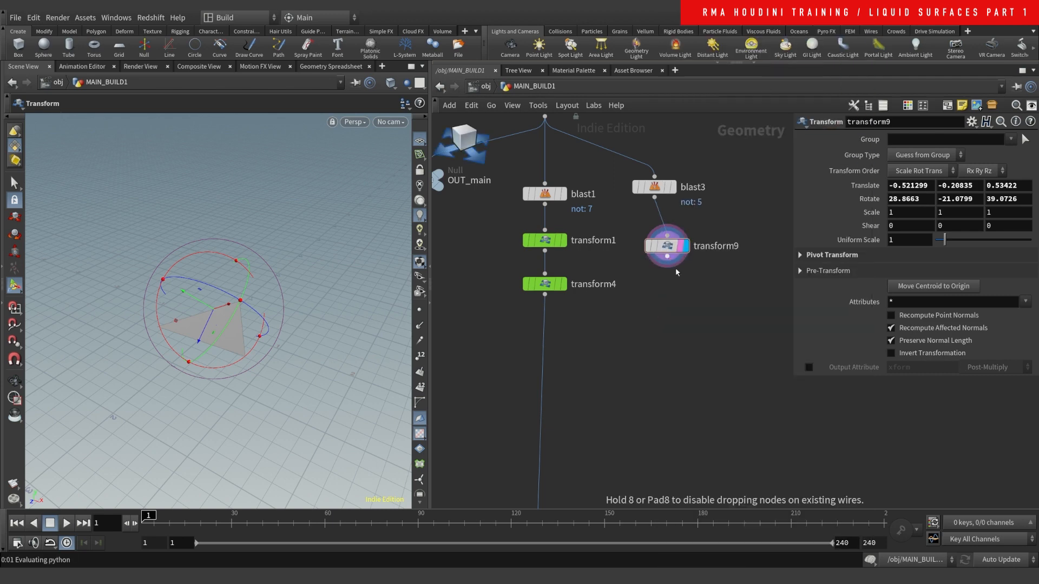
left_click(686, 288)
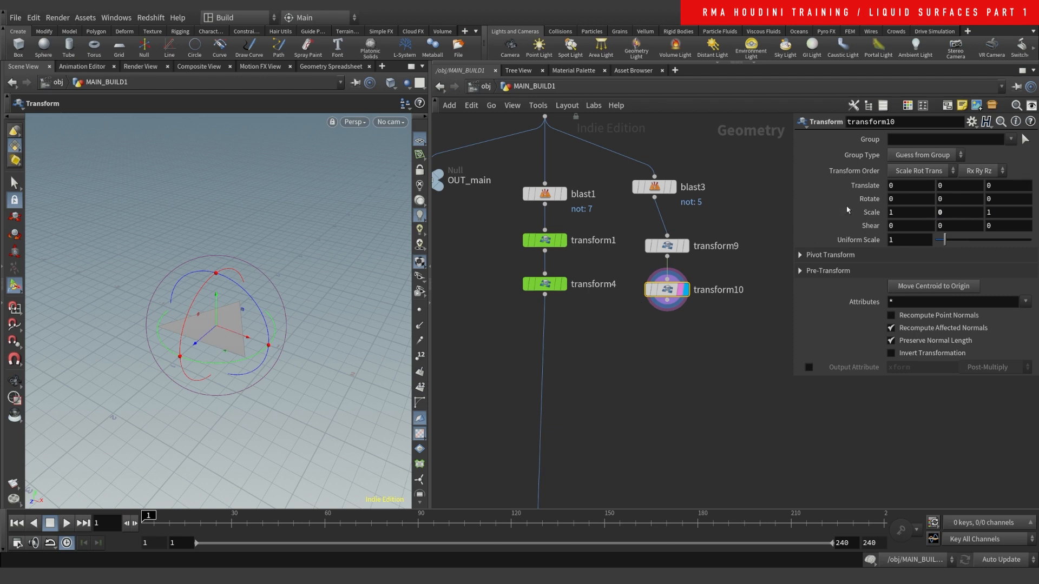
- Check the flattening in the front view by setting the Y scale to 1 and back to 0
key("space+2")
key("space+3")
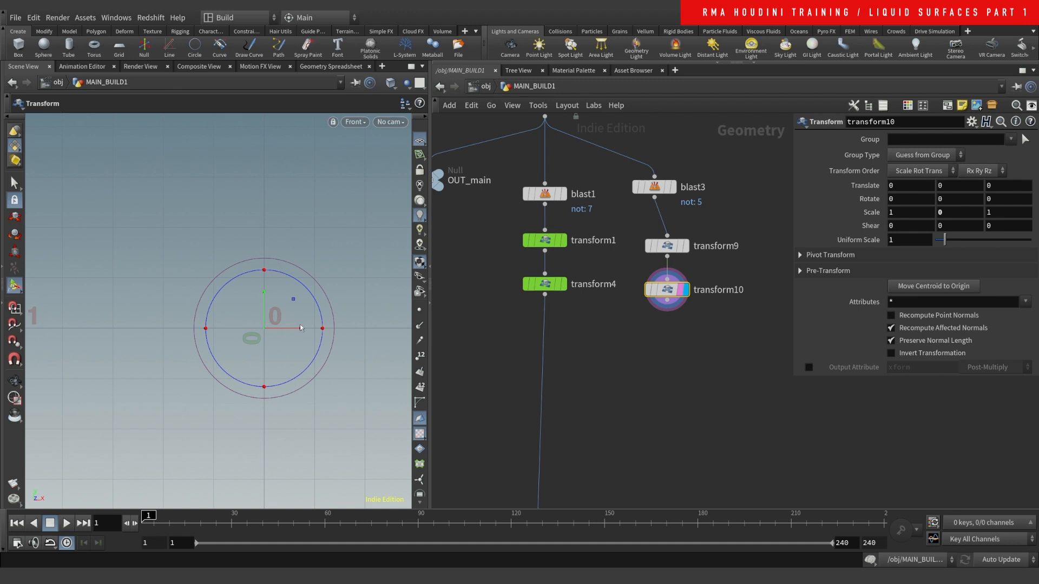
double_click(958, 215)
type("1")
key("Return")
type("0")
key("Return")
key("space+1")
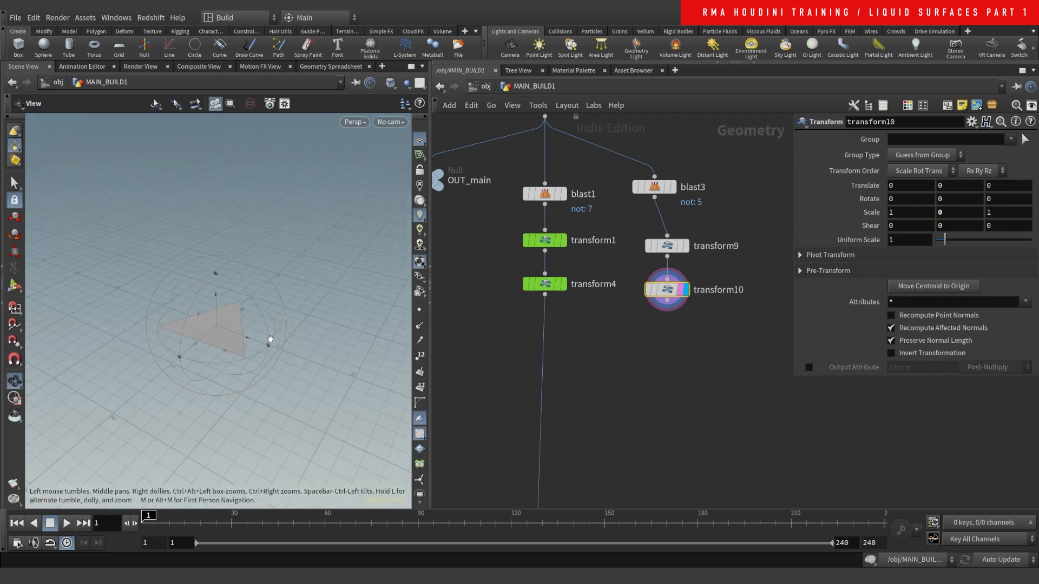
- Straighten the triangle in the top view with a Y rotation of about -5.23
key("space+2")
key("Return")
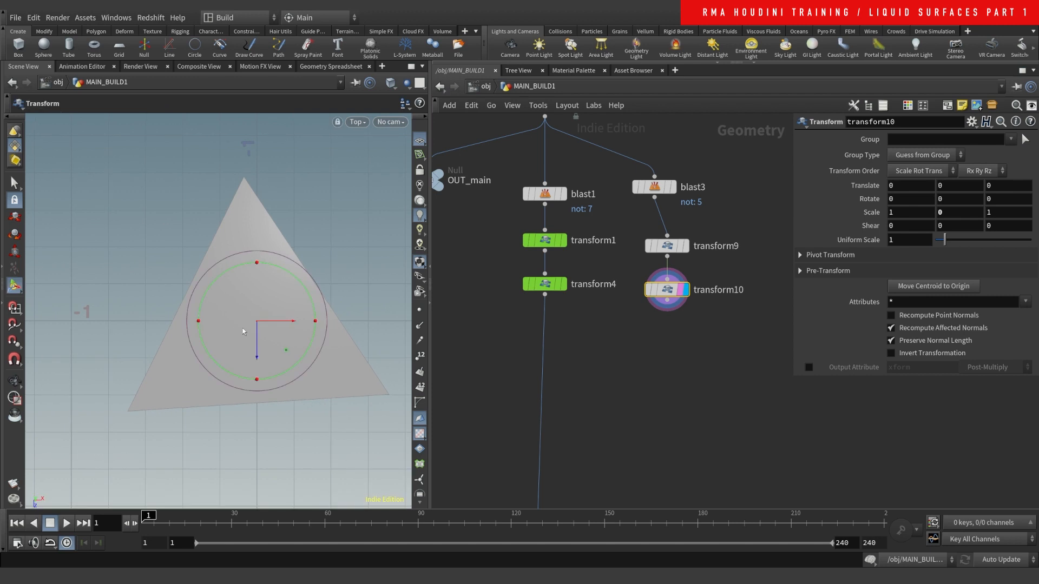
left_click_drag(311, 279, 320, 277)
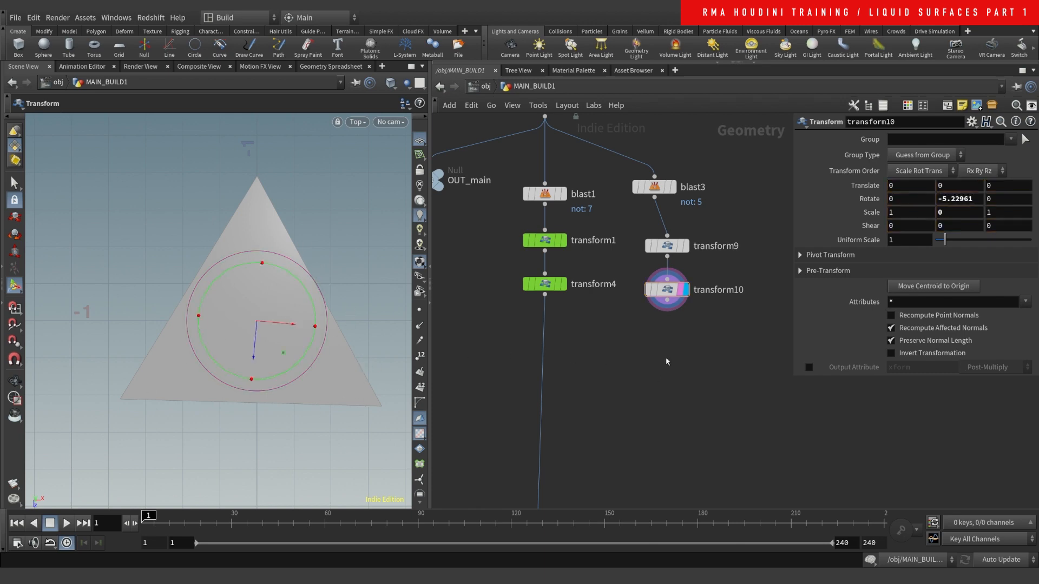
- Add another Transform, wire it below transform10, and display it
key("Tab")
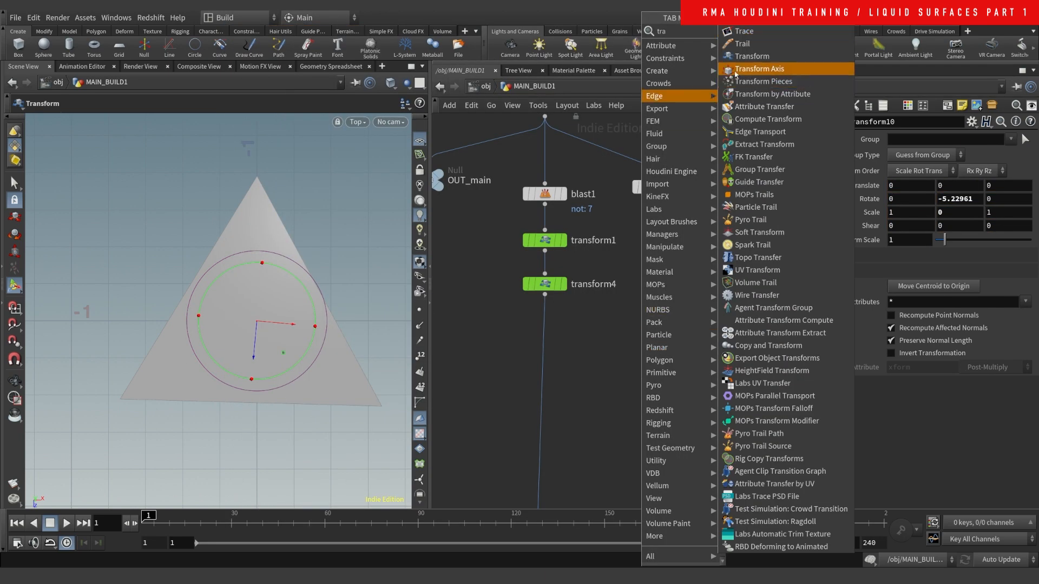
type("tra")
key("Return")
left_click(655, 357)
left_click(668, 301)
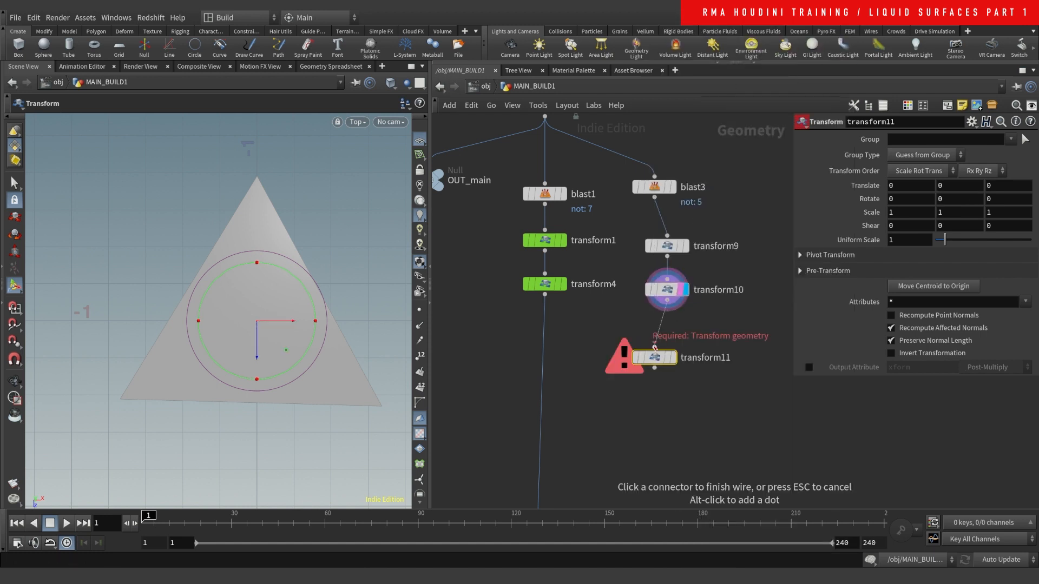
left_click(655, 347)
left_click(673, 359)
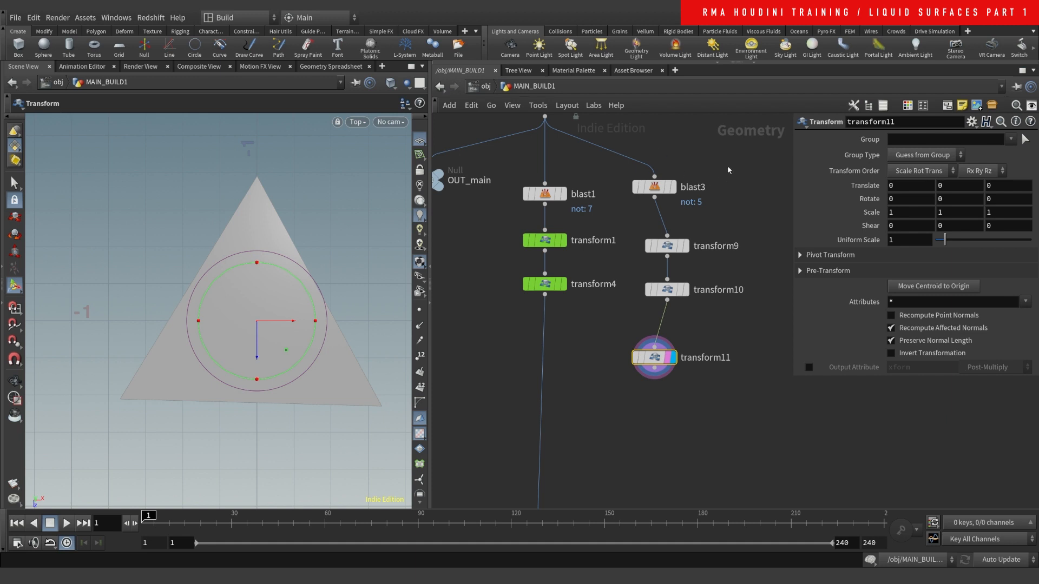
- Delete the practice branch of blast3 and its three Transforms, and return to the perspective view
left_click_drag(728, 170, 621, 421)
key("Delete")
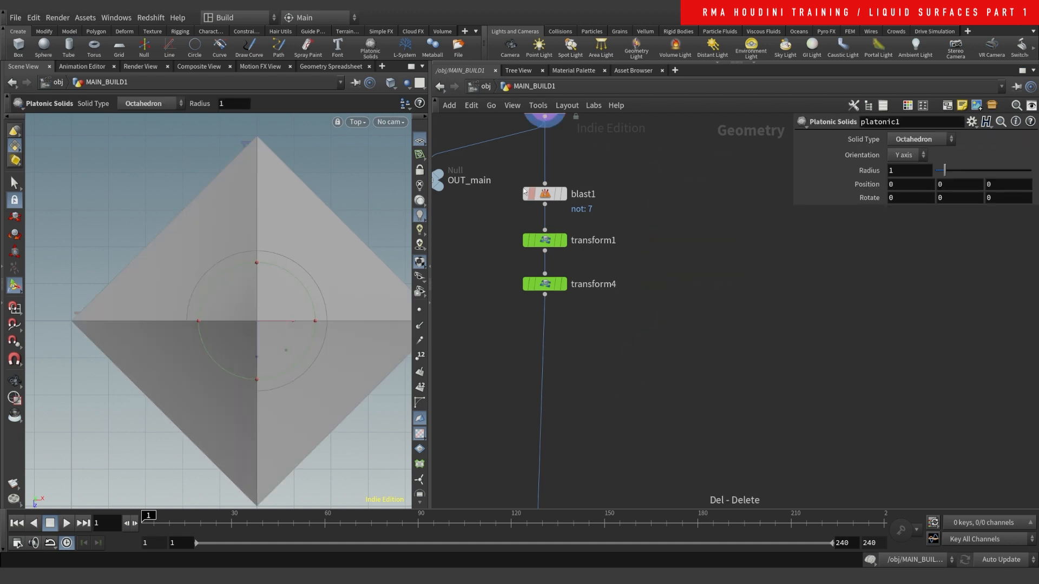
key("space+1")
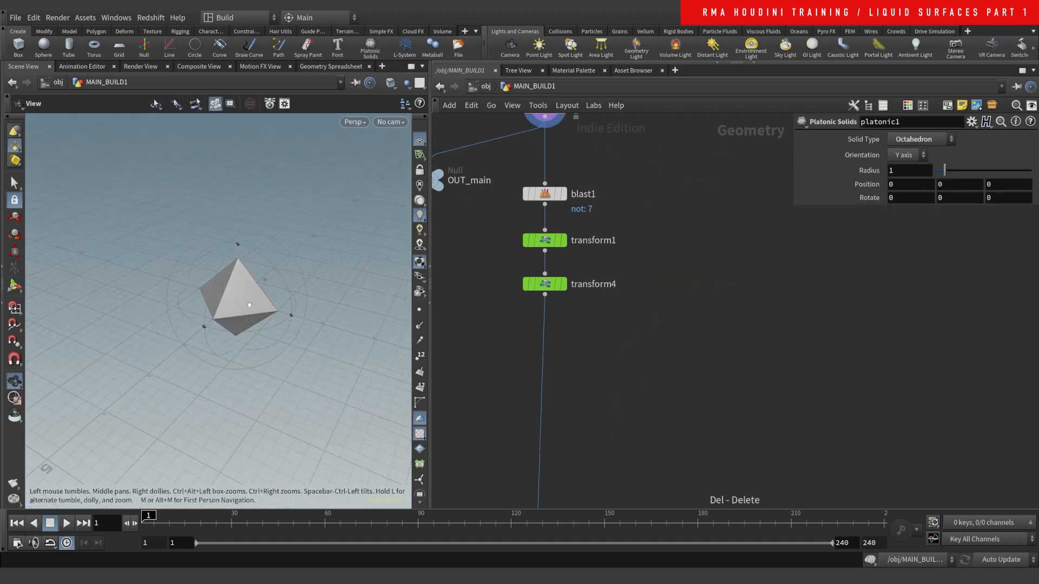
key("Return")
- Examine the existing extrusions by displaying polyextrude1, polyextrude2 and polyextrude3 one after another
scroll(621, 352, "down", 5)
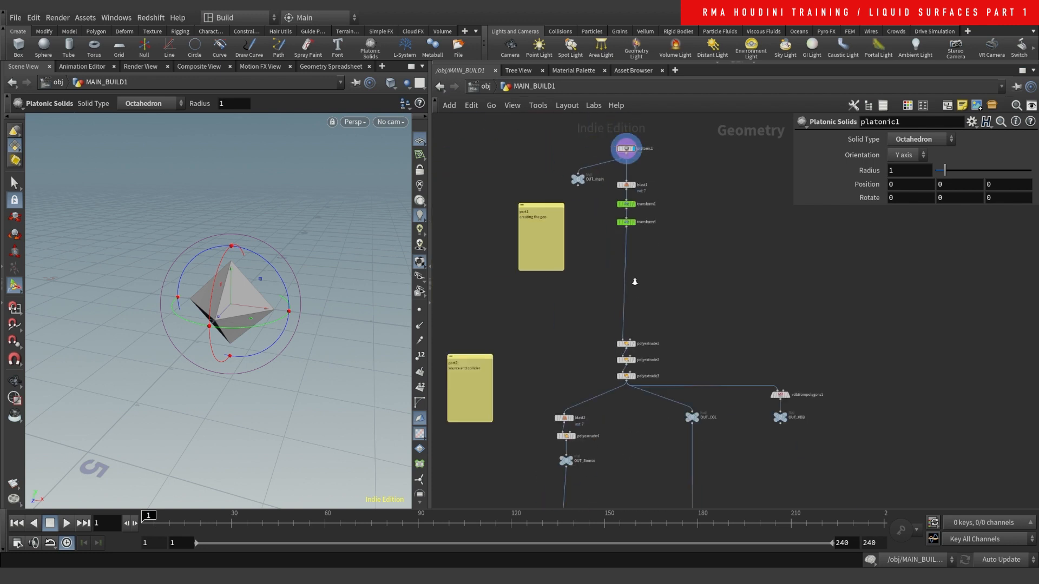
scroll(635, 282, "up", 6)
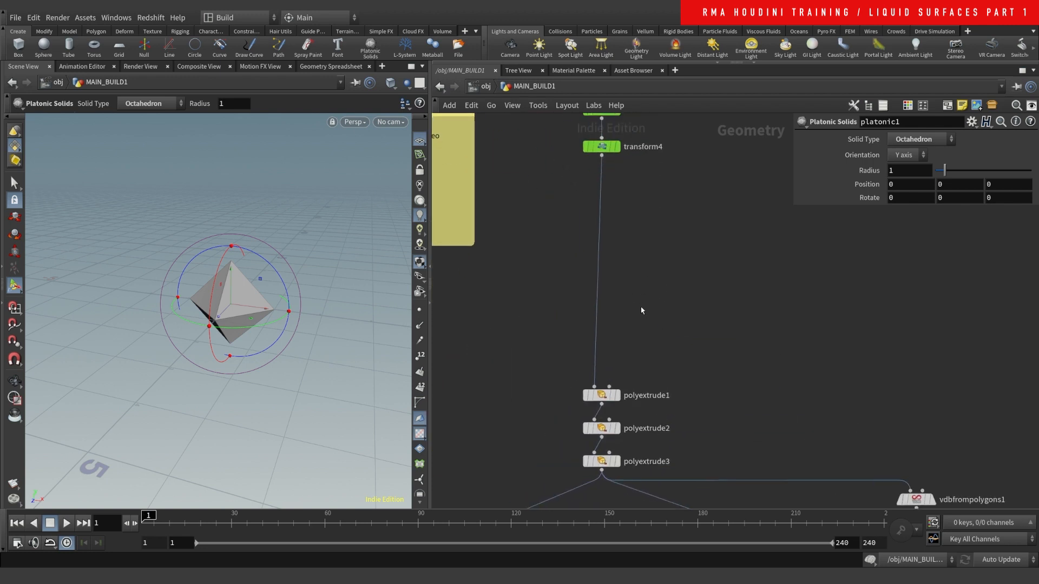
middle_click_drag(647, 308, 647, 248)
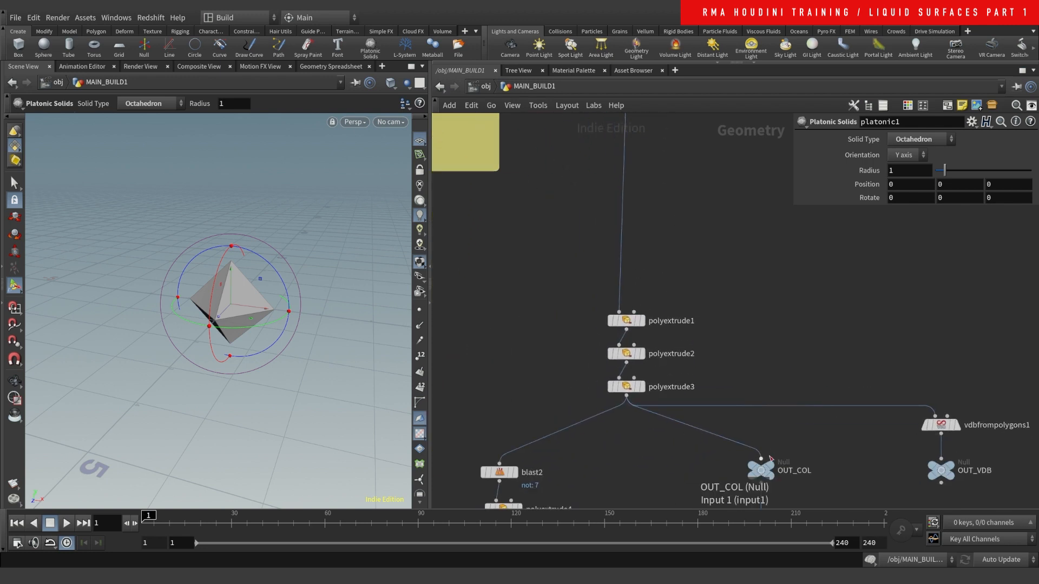
left_click(642, 321)
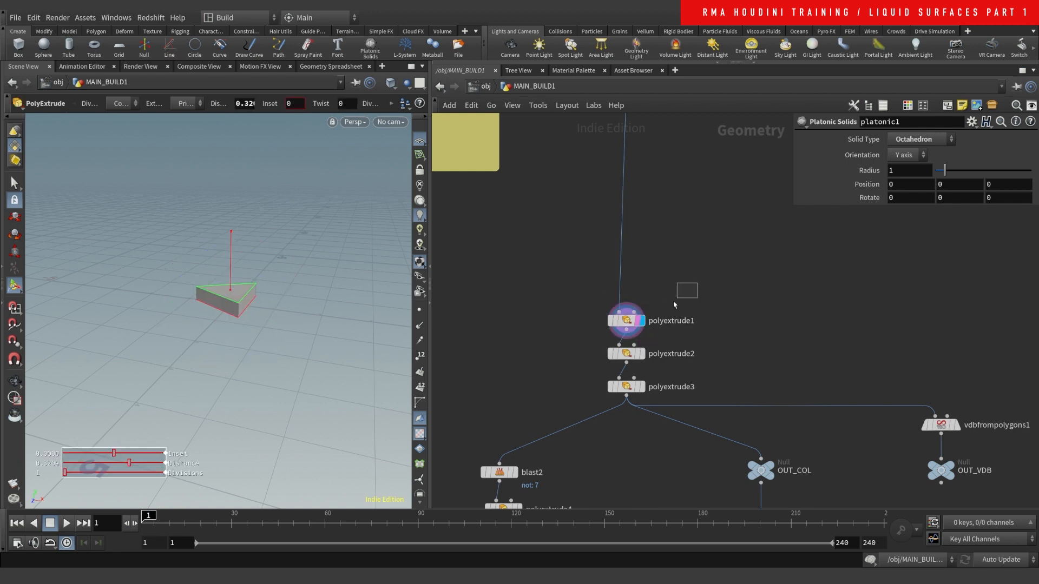
left_click(631, 320)
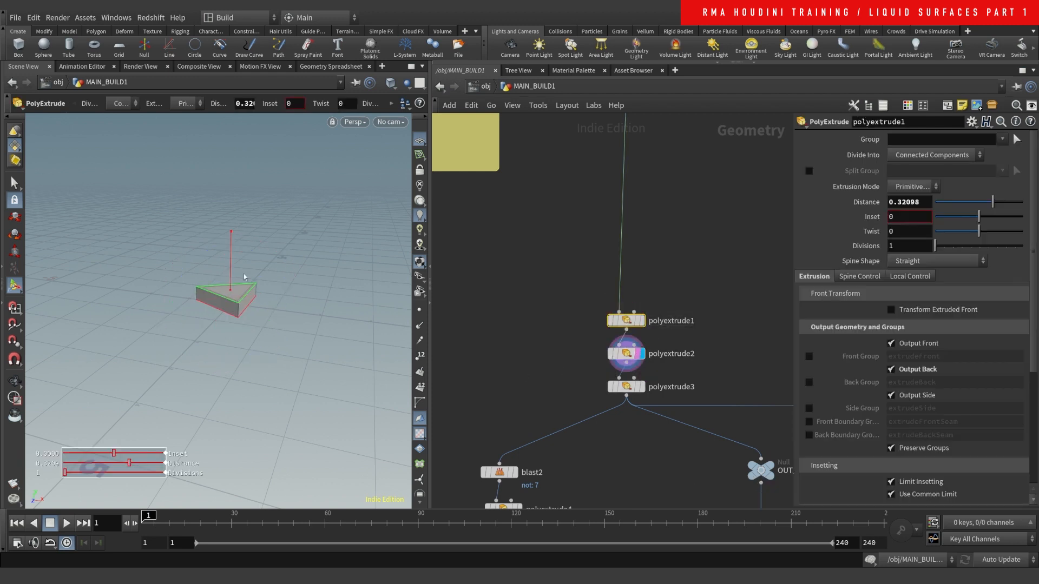
right_click_drag(222, 287, 304, 238, "alt")
key("Return")
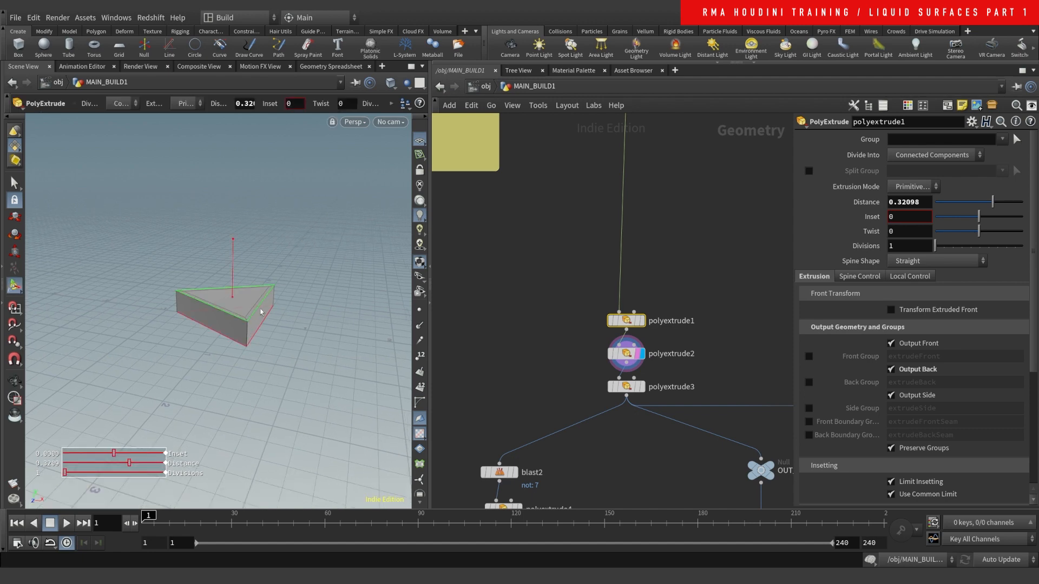
left_click(641, 387)
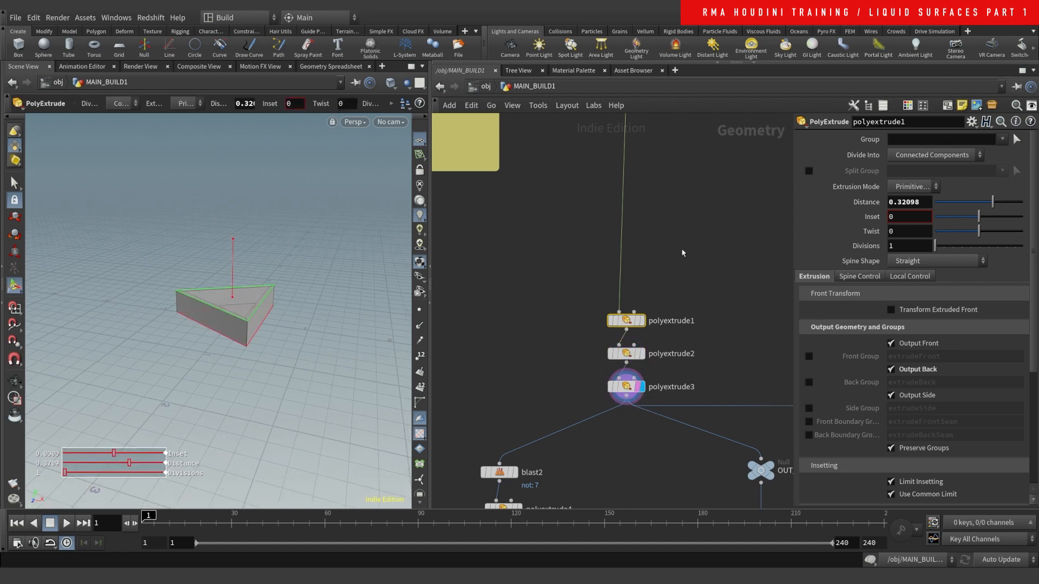
middle_click_drag(664, 236, 711, 256)
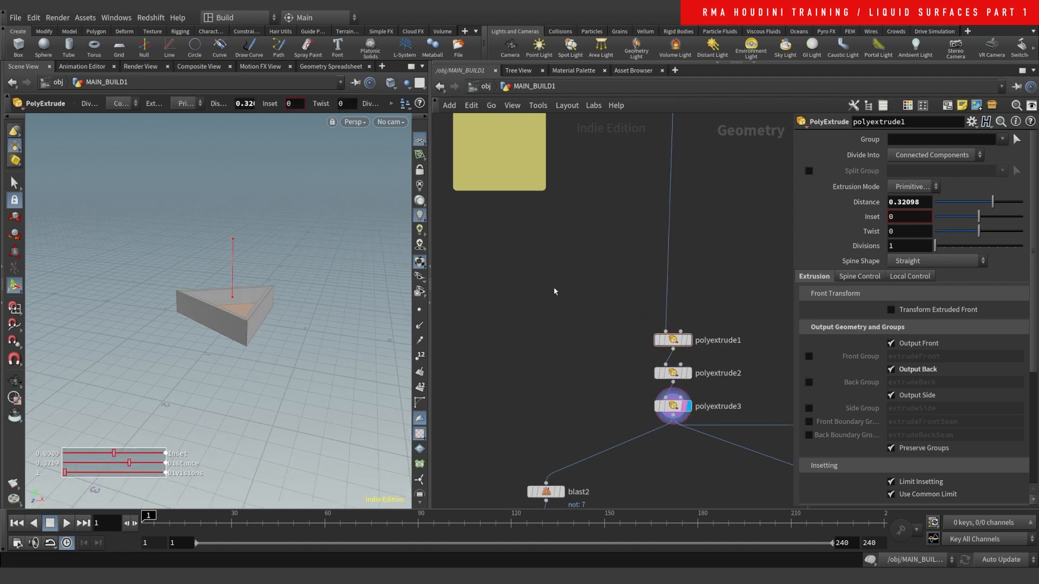
- Add a Null branched from a new dot on the wire above polyextrude1, display it, and place it beside the chain
key("Tab")
type("null")
key("Return")
key("Return")
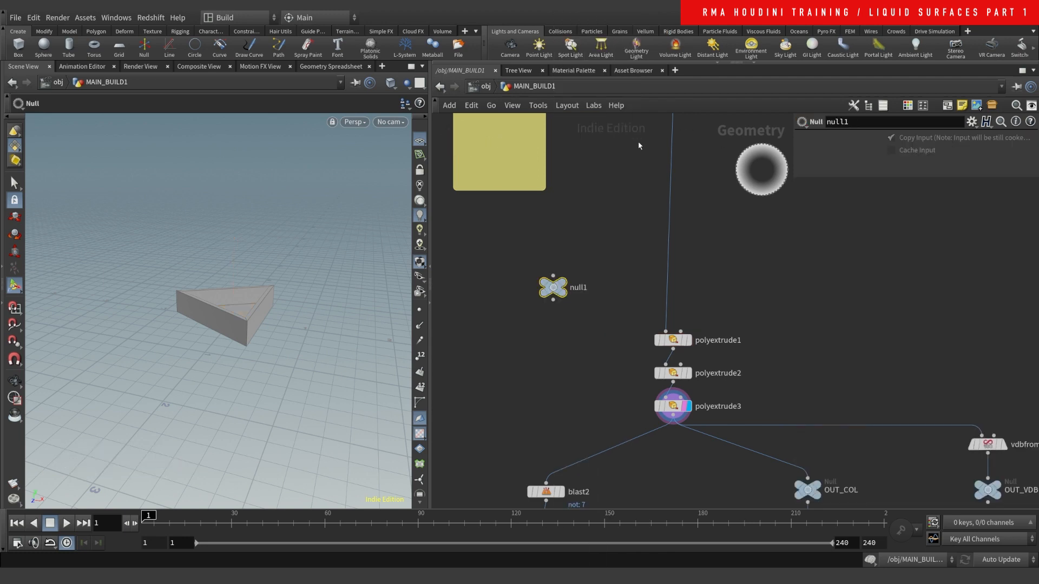
left_click(668, 225, "alt")
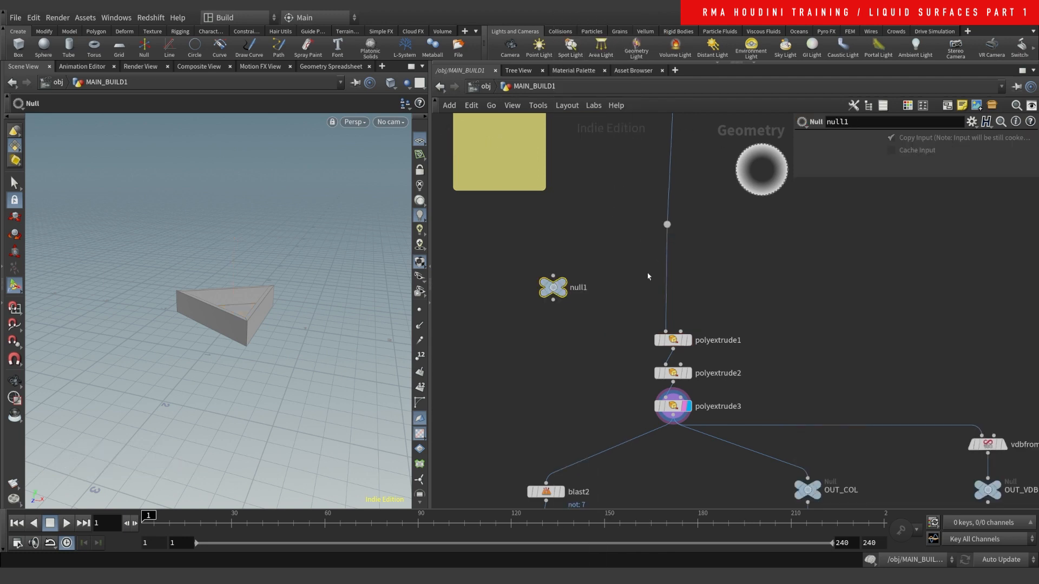
left_click(668, 225)
left_click(554, 275)
left_click(566, 287)
left_click_drag(553, 287, 517, 273)
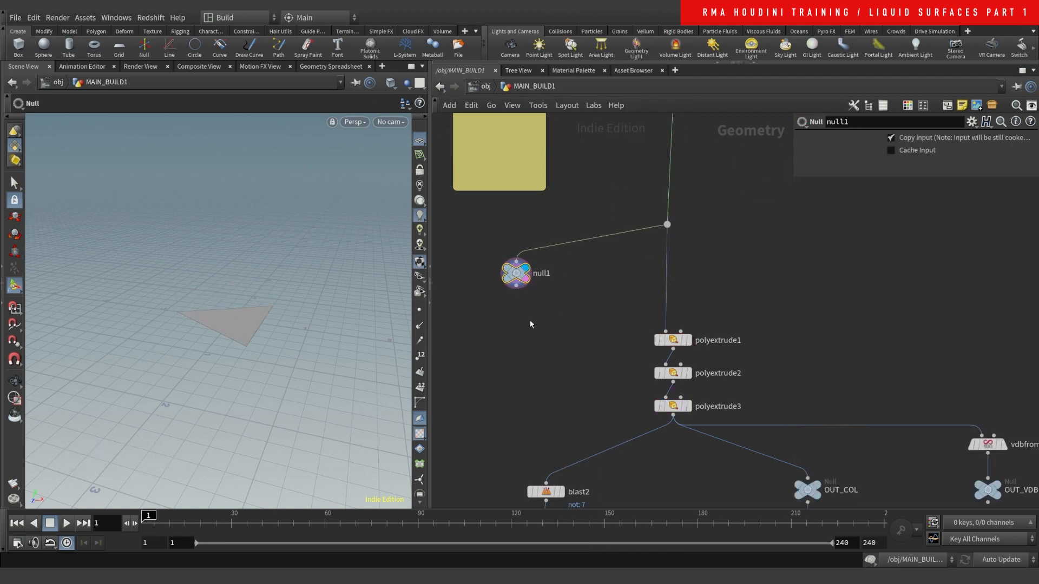
- Add a PolyExtrude below the new Null, display it, and extrude the triangle a distance of 0.284
key("Tab")
type("ex")
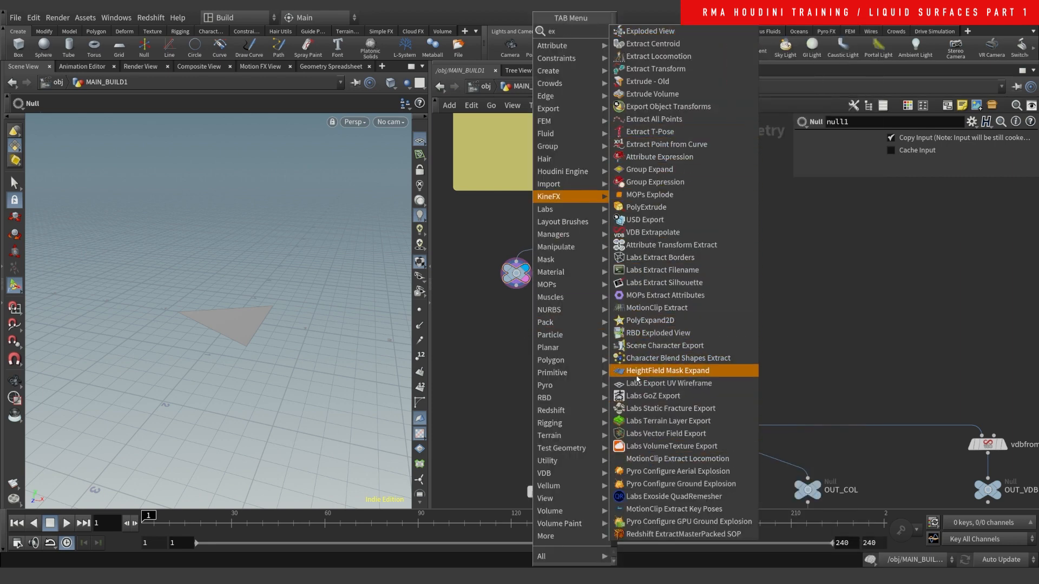
type("pol")
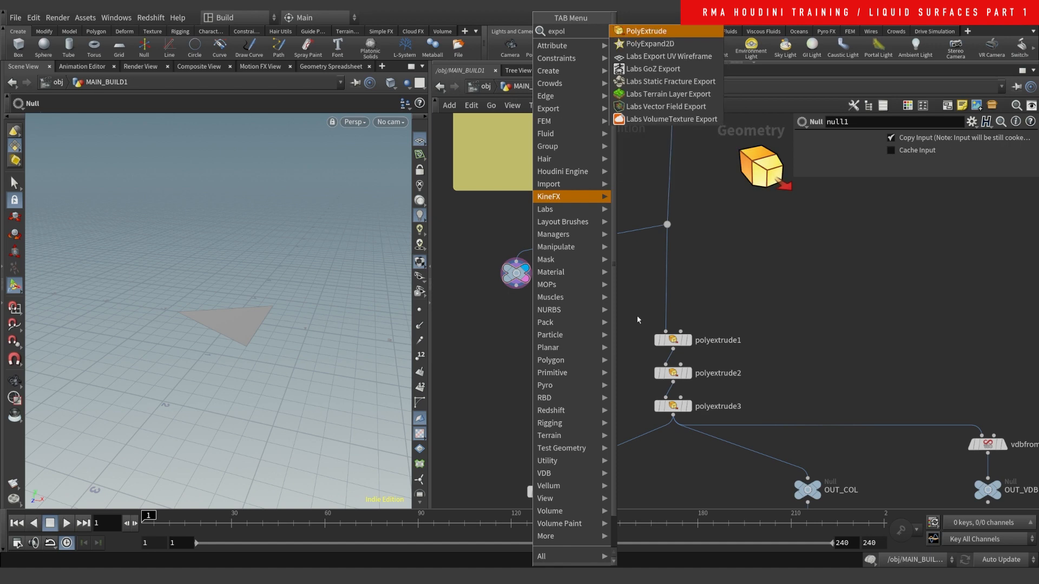
key("Return")
left_click(516, 321)
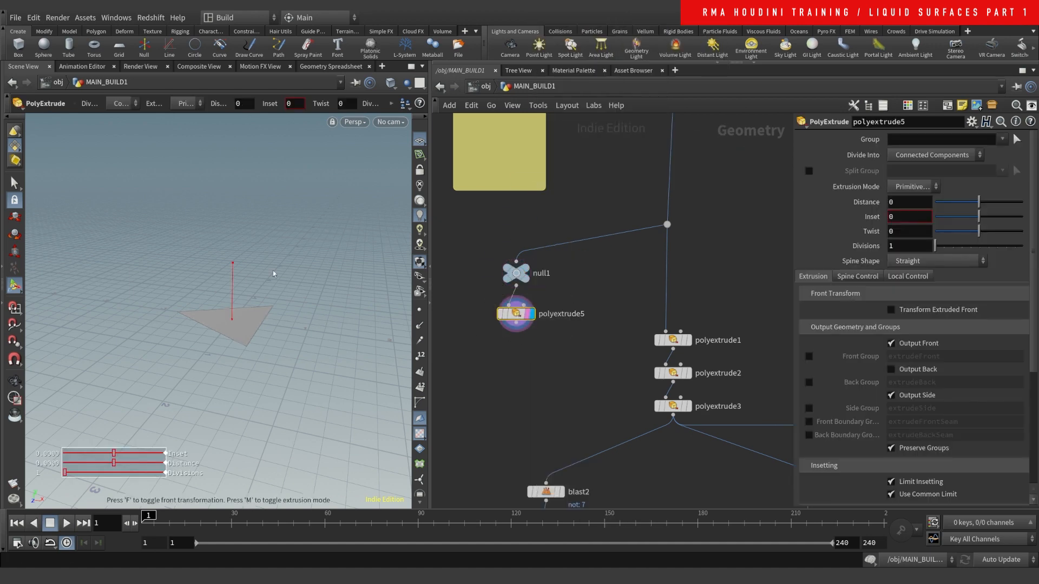
left_click_drag(232, 282, 232, 257)
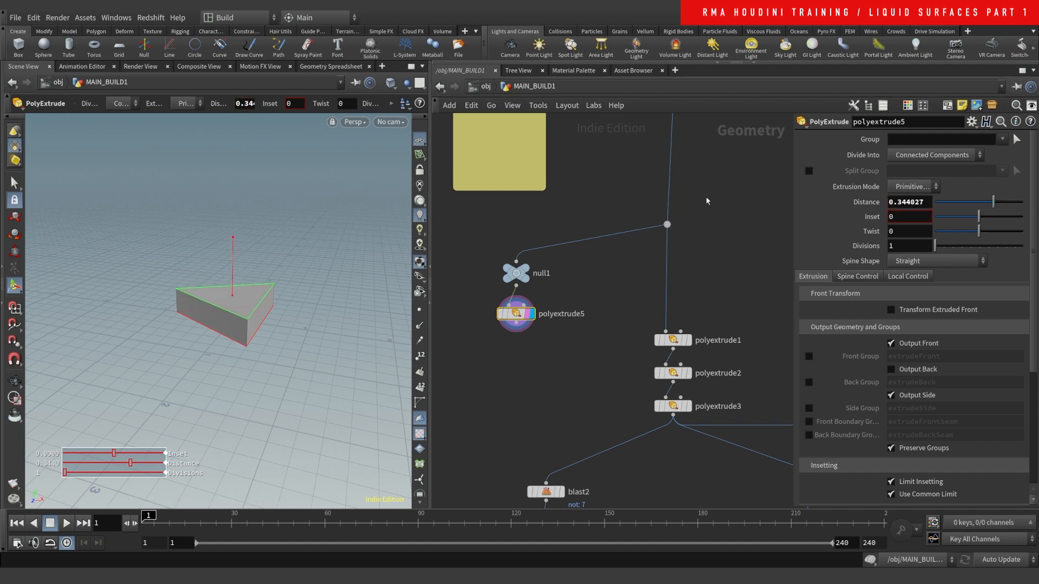
left_click_drag(999, 205, 991, 204)
key("Escape")
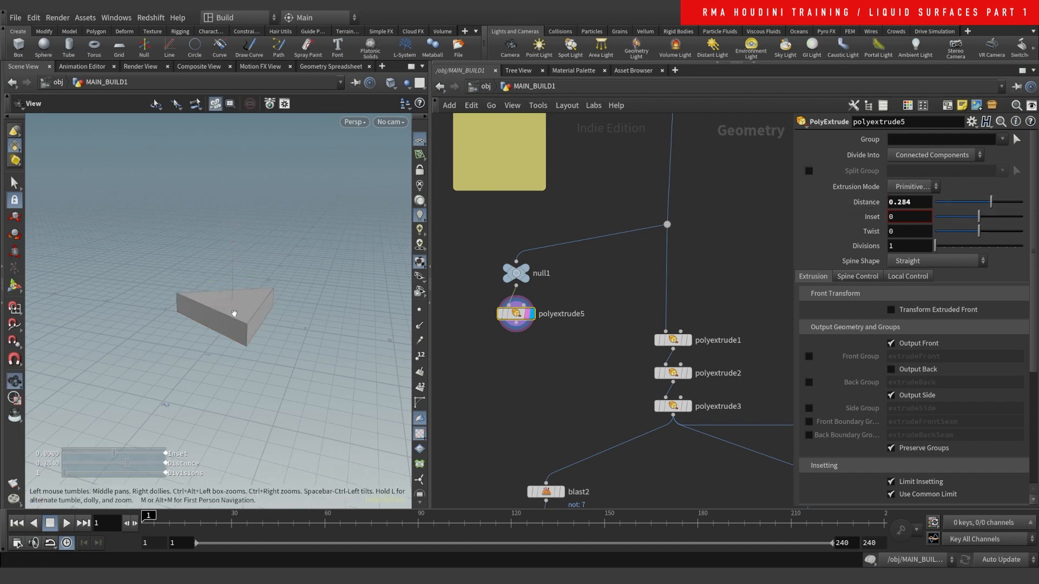
- Close the underside of the extruded triangle by enabling Output Back
left_click_drag(239, 301, 248, 225)
key("Return")
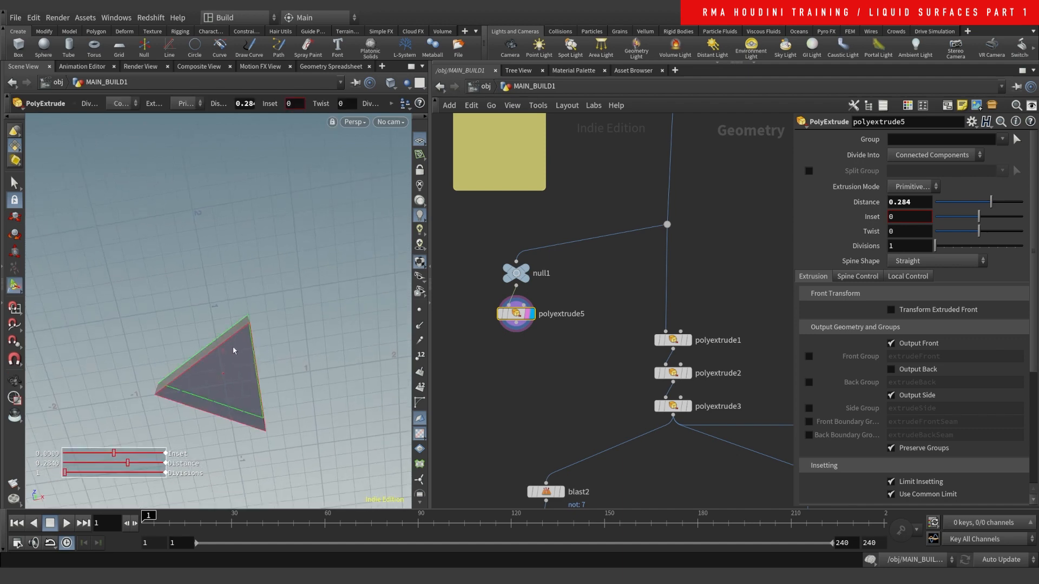
left_click(915, 372)
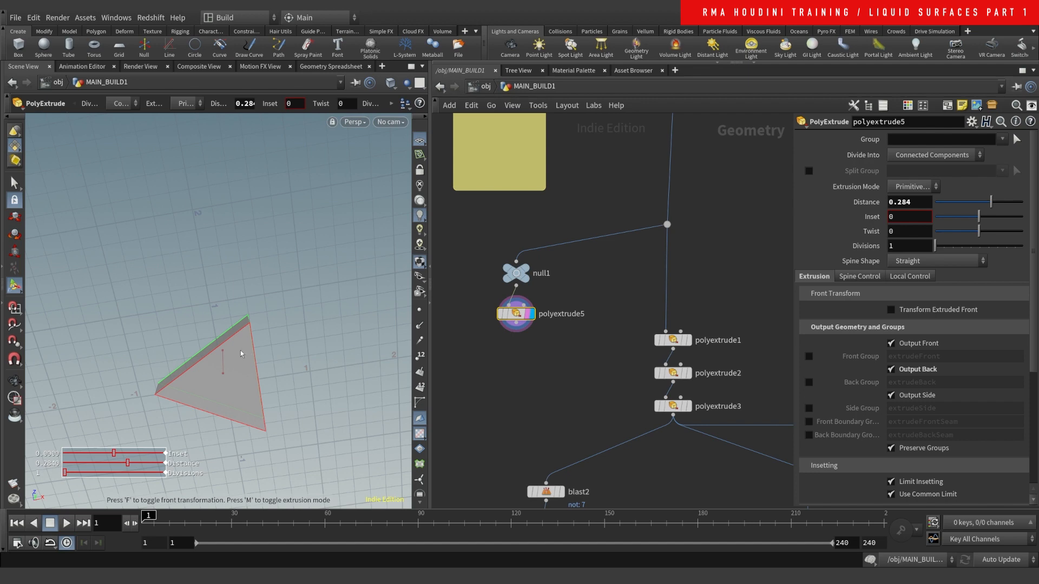
left_click_drag(240, 354, 247, 386, "alt")
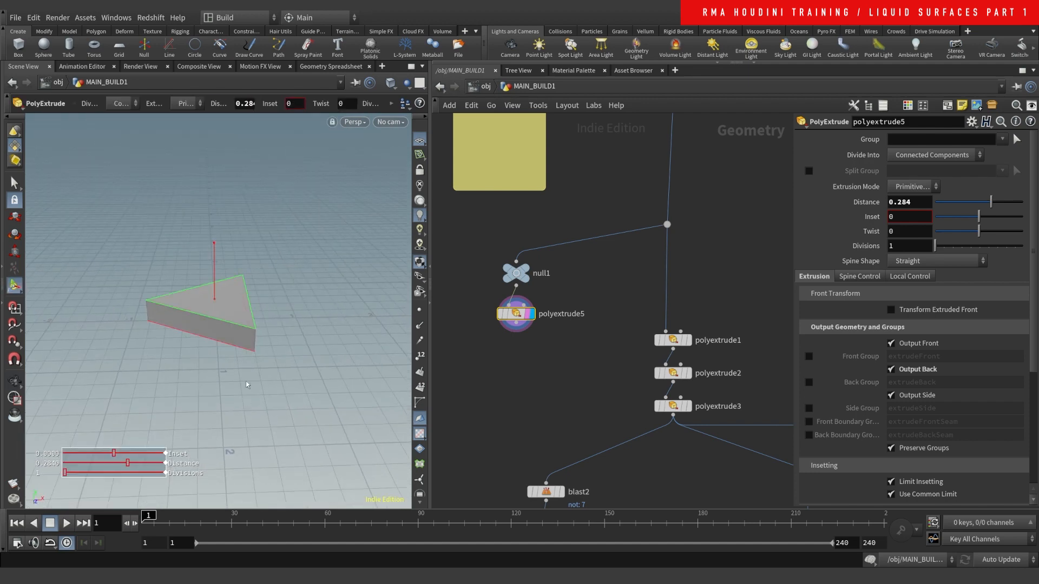
- Add a PolyExtrude on the extruded triangle's top face and inset it slightly to form a rim
middle_click_drag(519, 376, 522, 340)
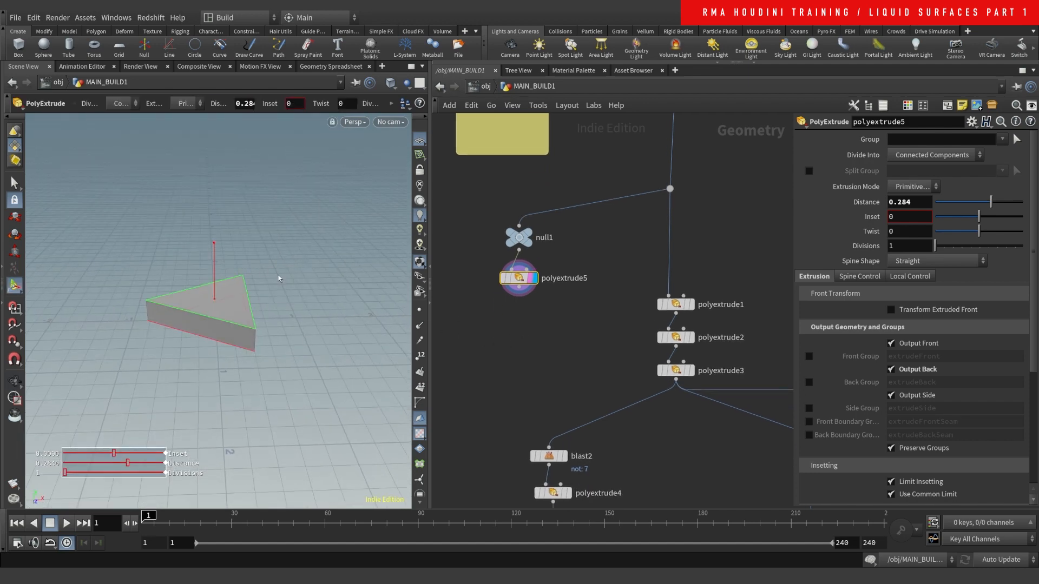
key("q")
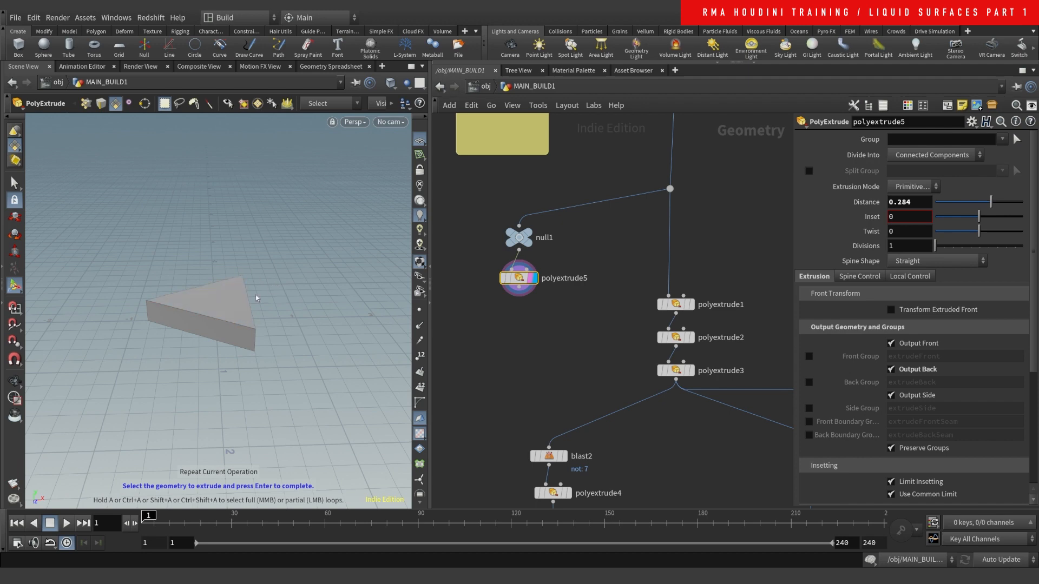
left_click(267, 303)
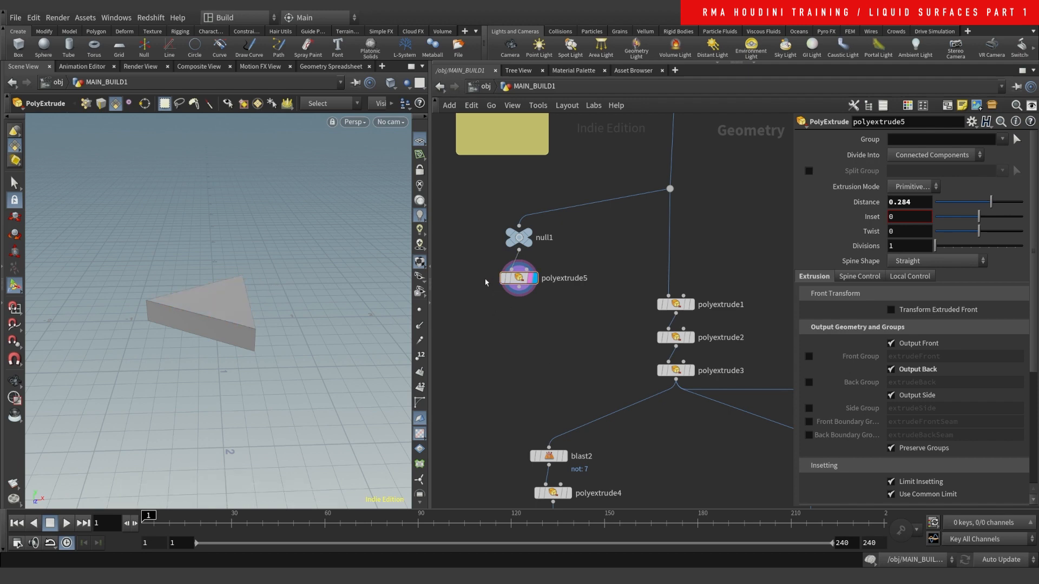
key("Return")
key("s")
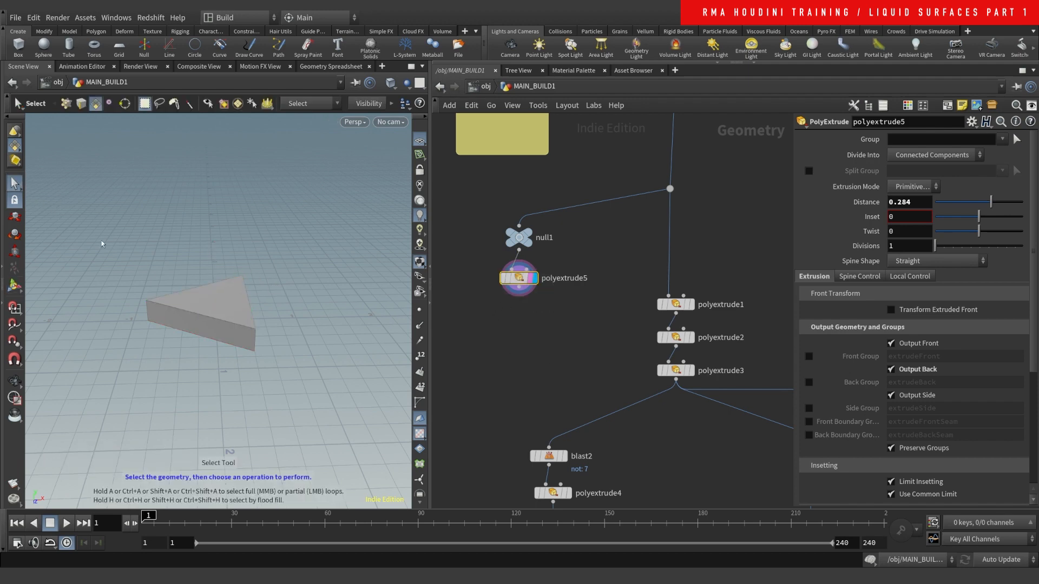
left_click(238, 312)
key("q")
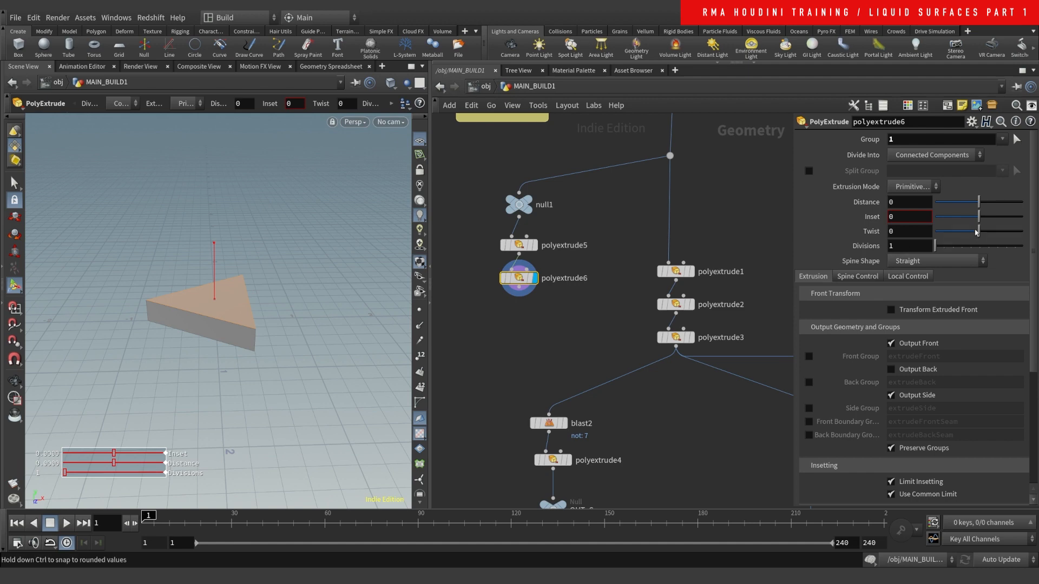
mouse_move(981, 219)
left_mouse_down()
mouse_move(968, 227)
mouse_move(983, 216)
left_mouse_up()
- Add another PolyExtrude on the inset inner face and sink it to a distance of -0.168339
key("q")
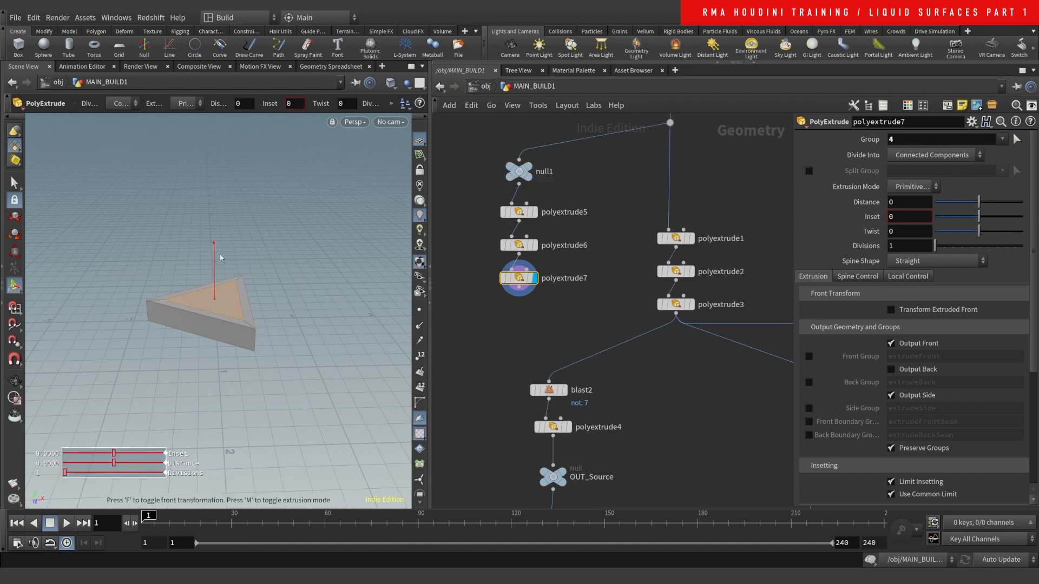
mouse_move(215, 250)
left_mouse_down()
mouse_move(215, 280)
mouse_move(215, 261)
left_mouse_up()
right_click_drag(219, 299, 269, 265)
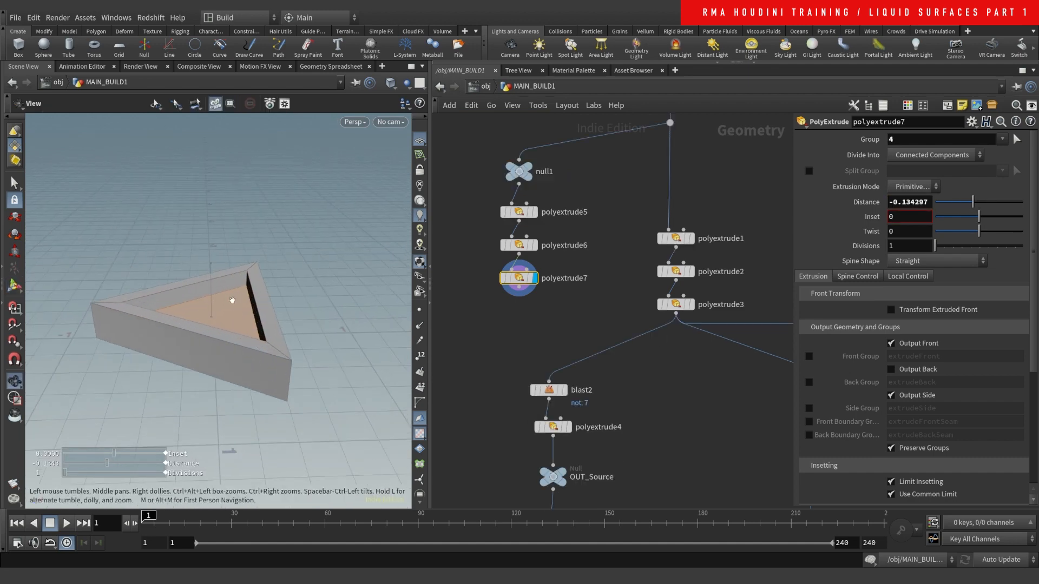
left_click_drag(232, 299, 233, 320)
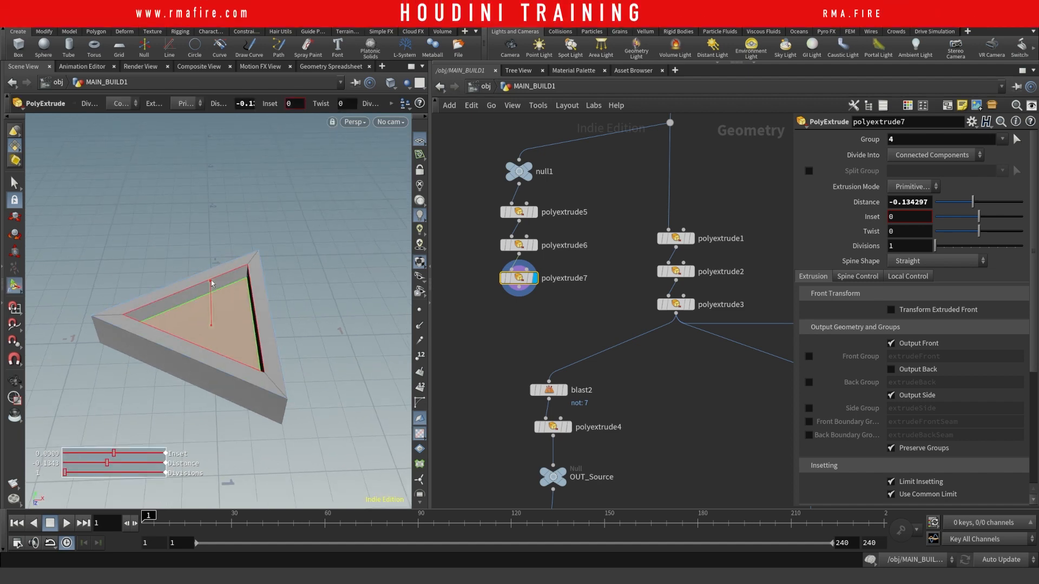
left_click_drag(212, 282, 212, 287)
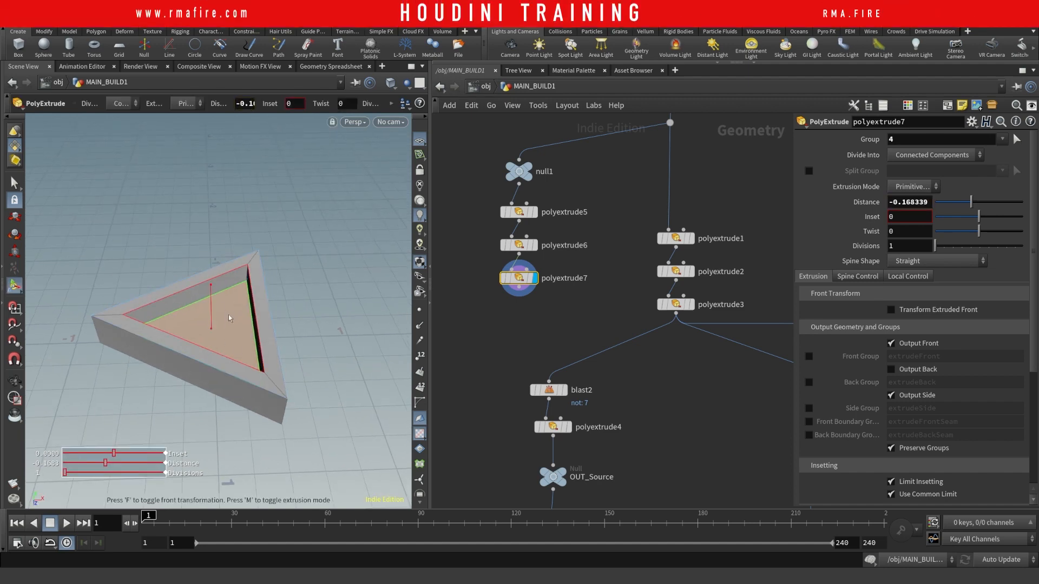
- Blast the sunken floor face and enable Delete Non Selected so that only this face is kept
key("Delete")
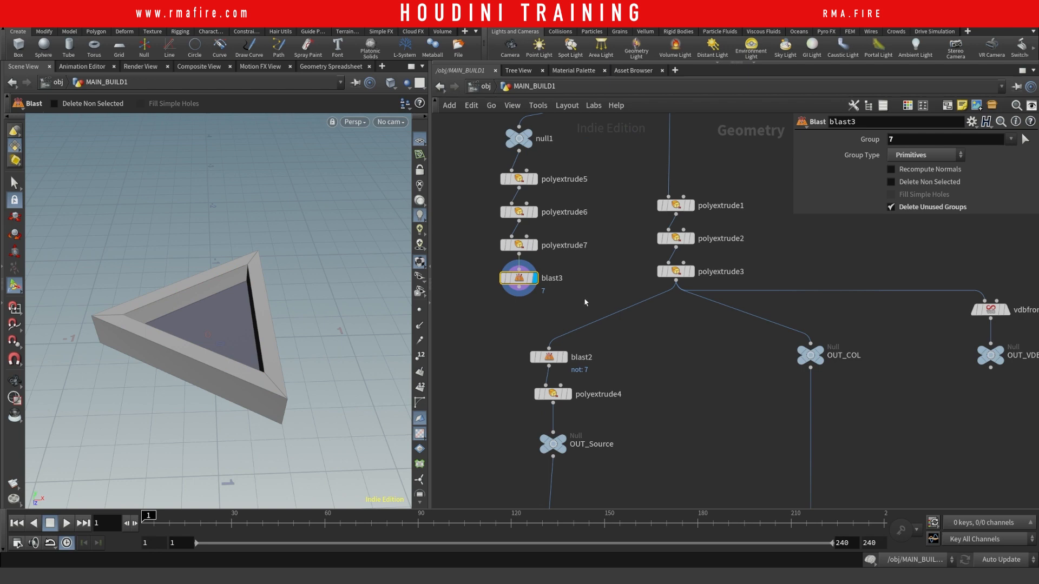
middle_click_drag(585, 302, 686, 342)
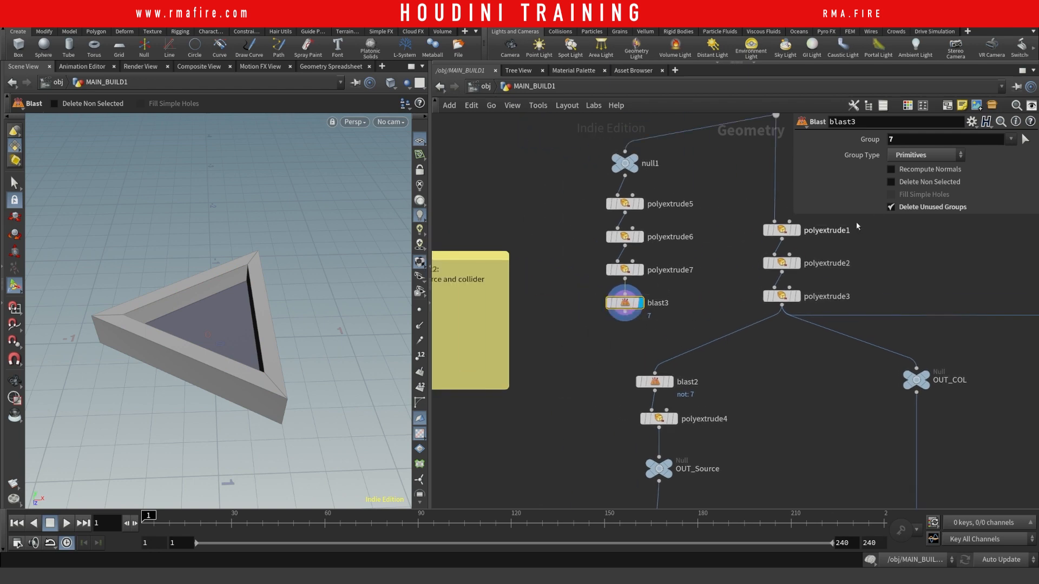
left_click(915, 181)
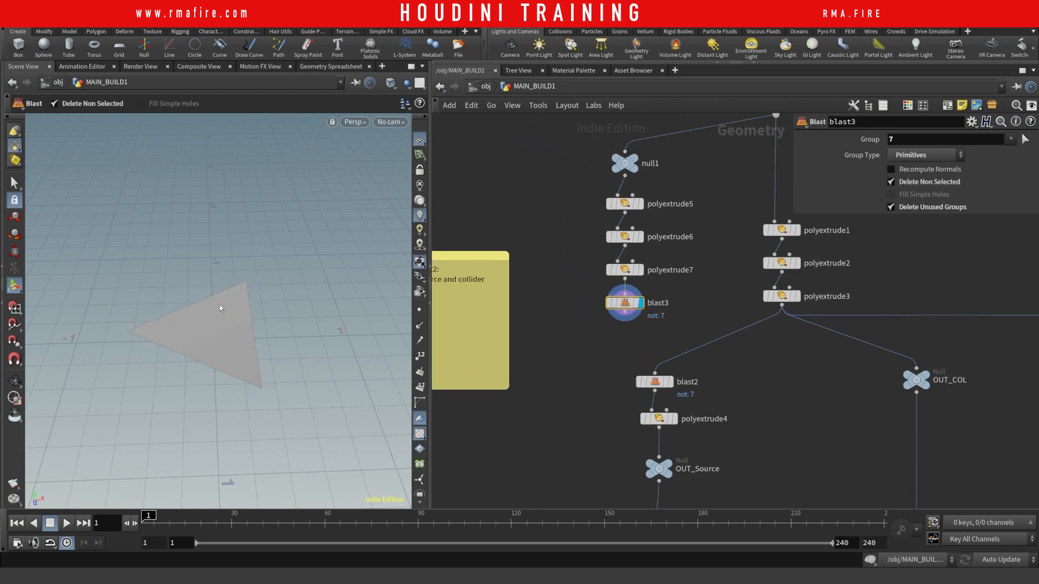
- Delete the sticky notes beside the network and the blast3 node below polyextrude7
scroll(542, 228, "down", 3)
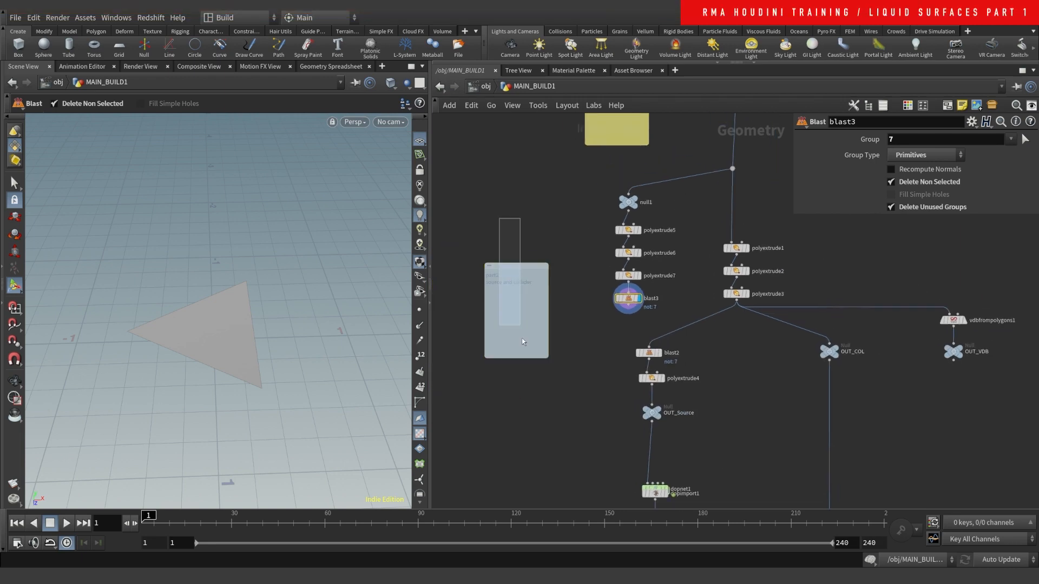
key("Delete")
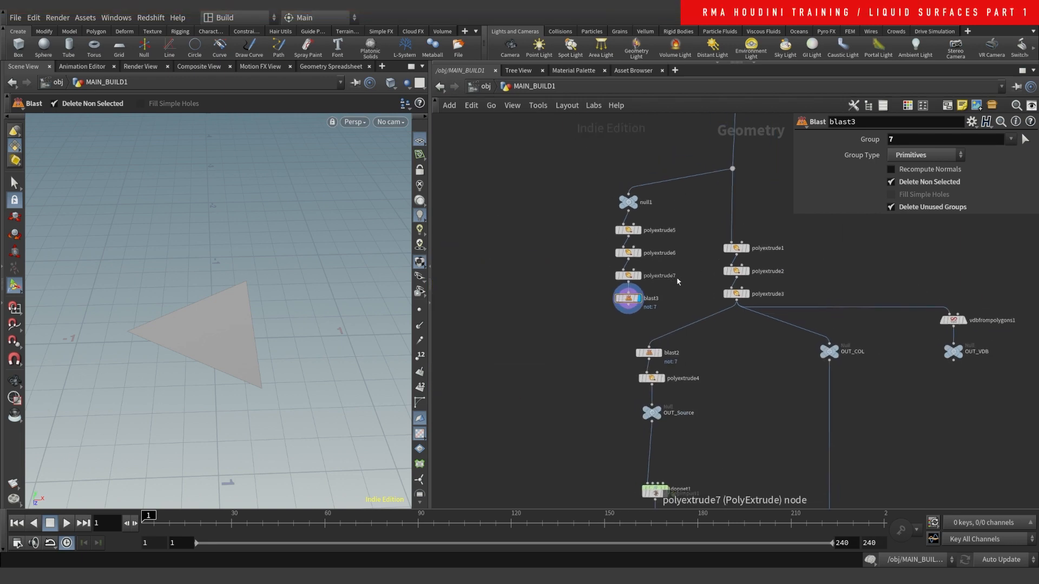
scroll(632, 308, "up", 3)
key("Delete")
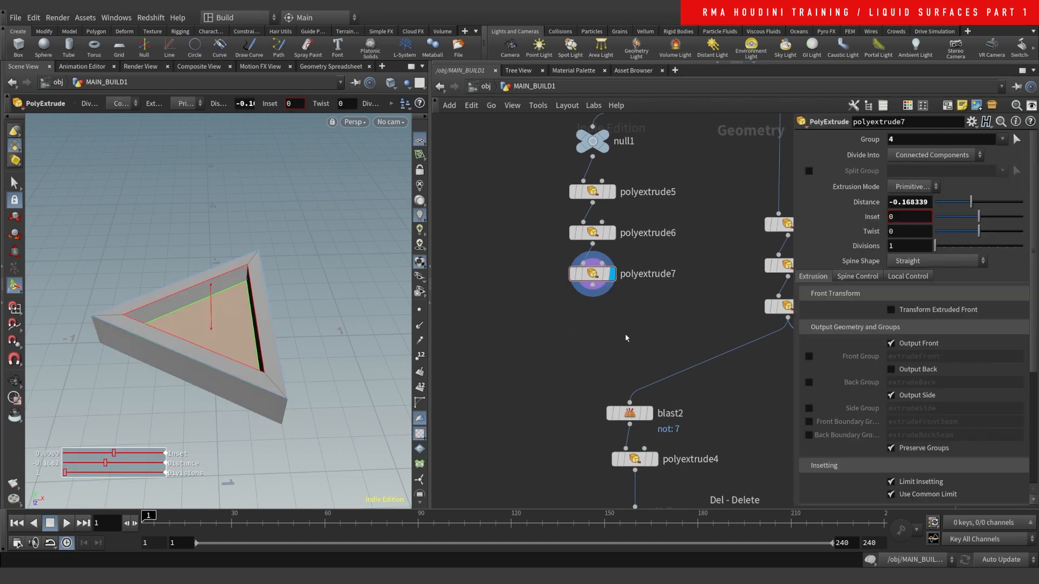
- Blast the floor face picked with visible-only selection, place the node beside the chain, and enable Delete Non Selected
key("s")
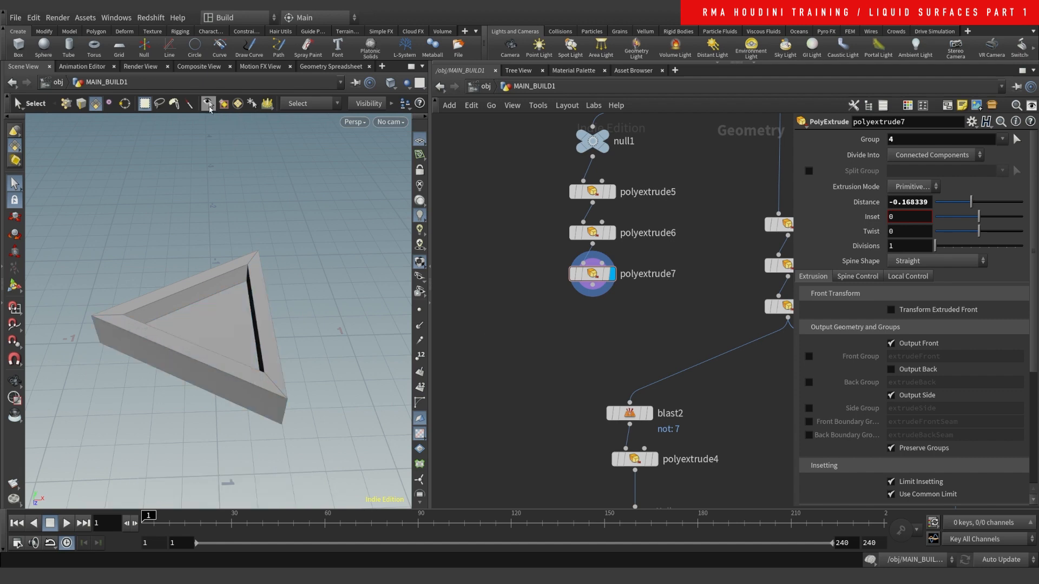
left_click(232, 313)
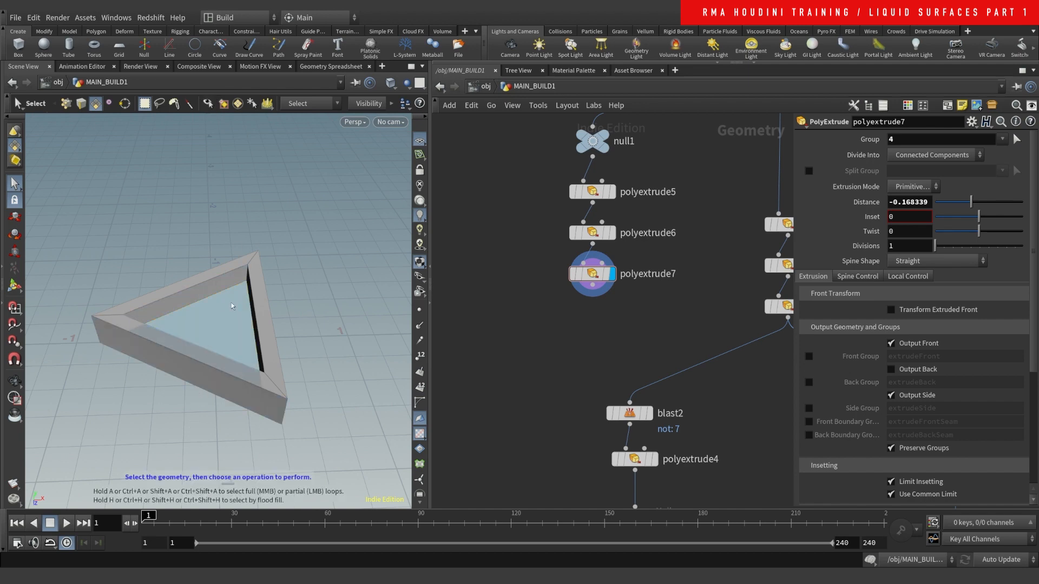
left_click(208, 104)
left_click(212, 194)
left_click(196, 310)
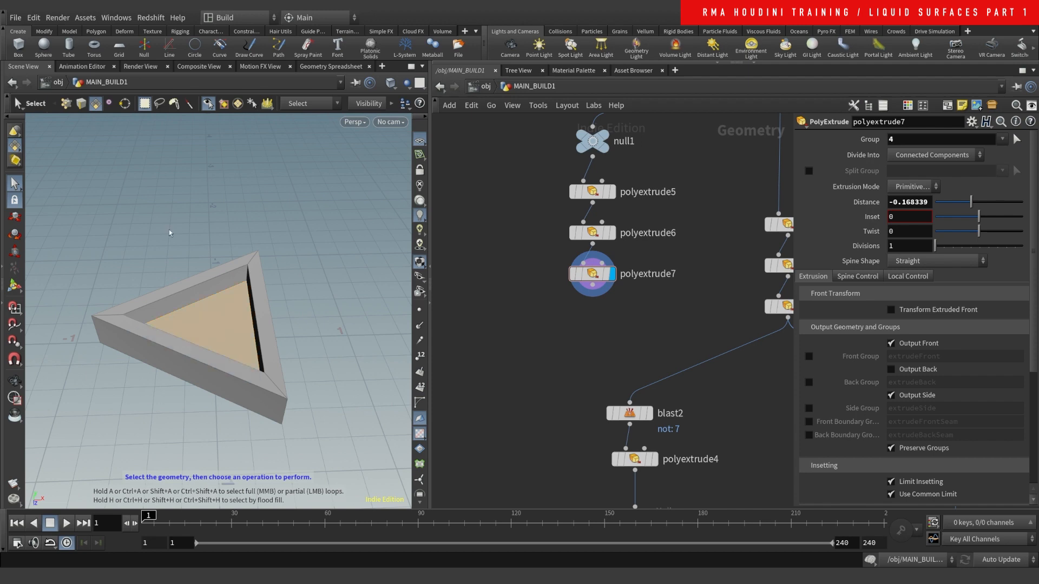
key("Delete")
middle_click_drag(670, 261, 695, 266)
left_click_drag(616, 279, 494, 288)
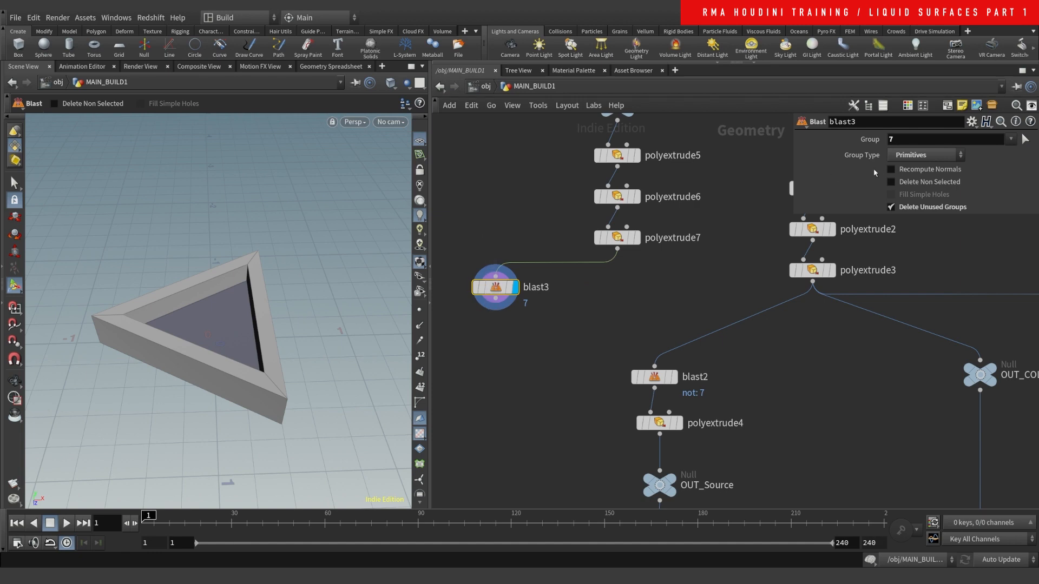
left_click(892, 182)
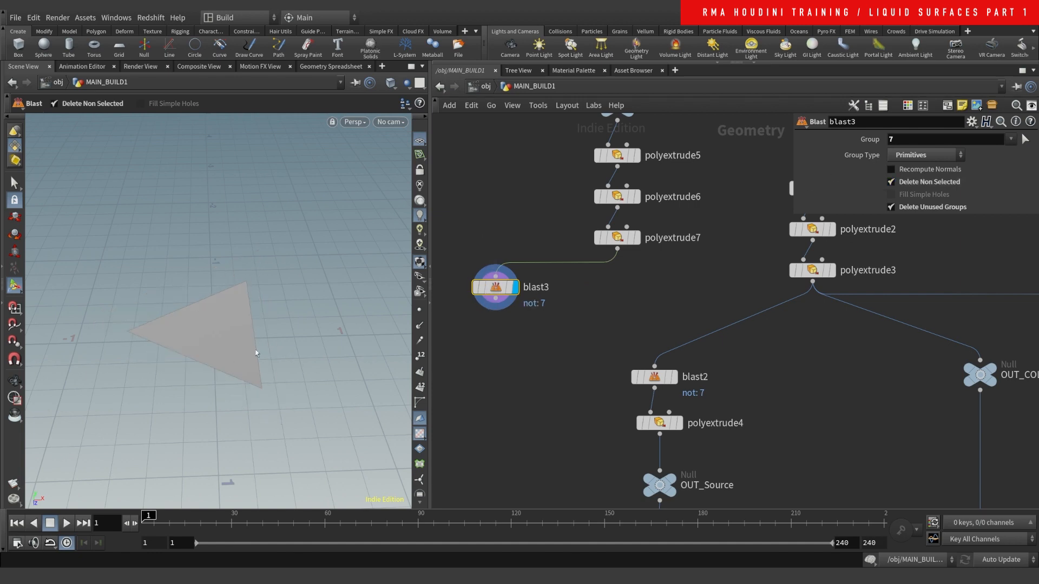
- Delete the whole demonstration branch from null1 through polyextrude5, polyextrude6 and polyextrude7 to blast3
scroll(533, 345, "down", 5)
left_click_drag(491, 212, 575, 318)
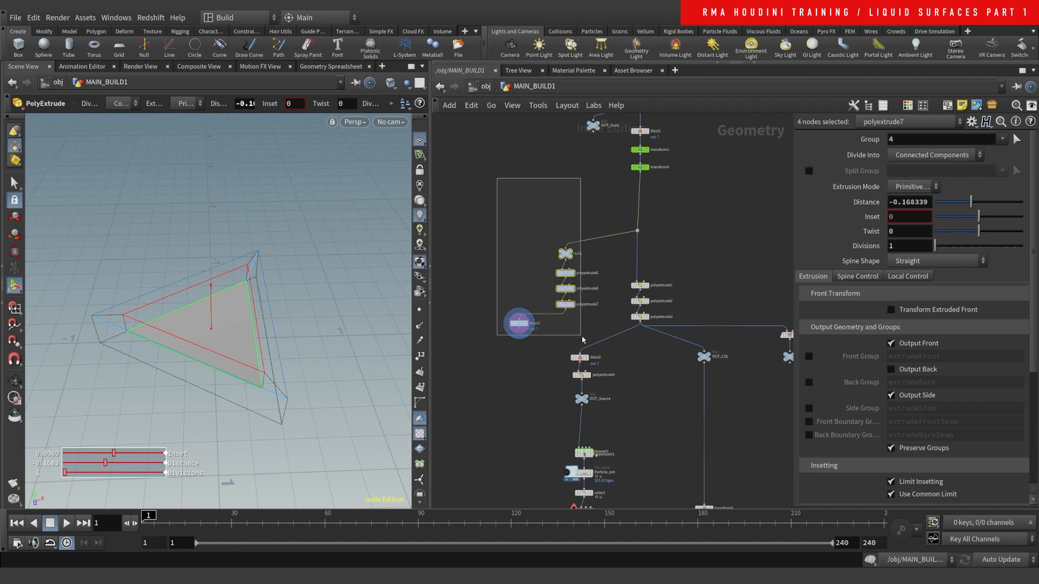
key("Delete")
- Examine the collider and source geometry by displaying OUT_COL, blast2 and polyextrude4 one after another
scroll(665, 385, "up", 4)
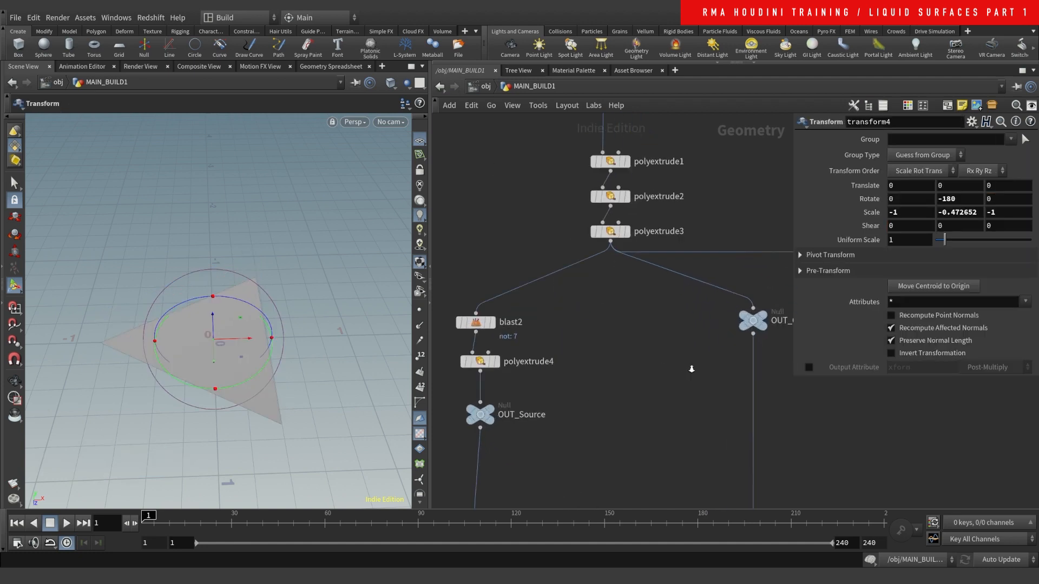
left_click(709, 356)
key("Escape")
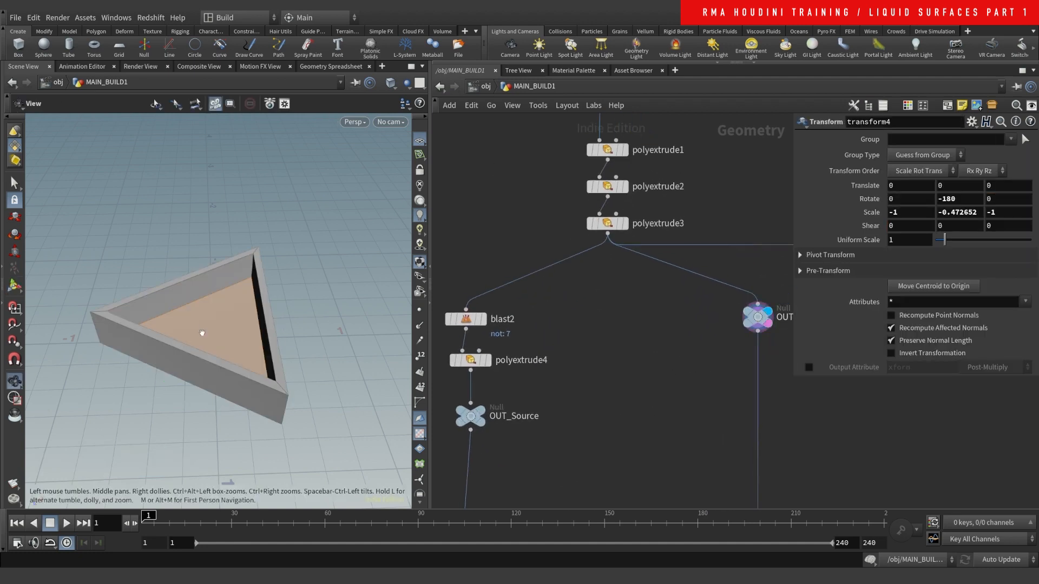
left_click_drag(200, 332, 178, 315)
left_click(484, 321)
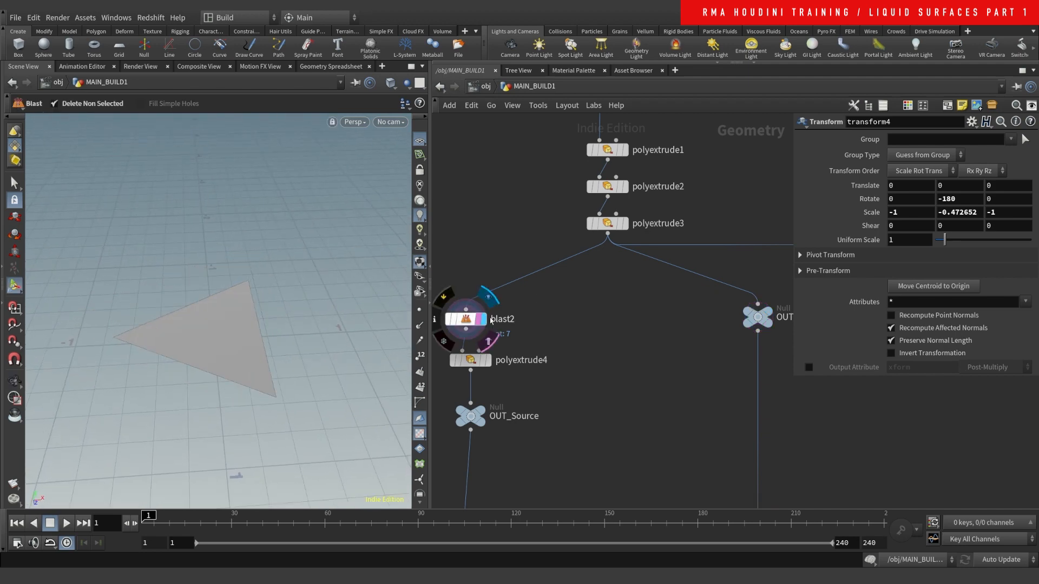
left_click(465, 318)
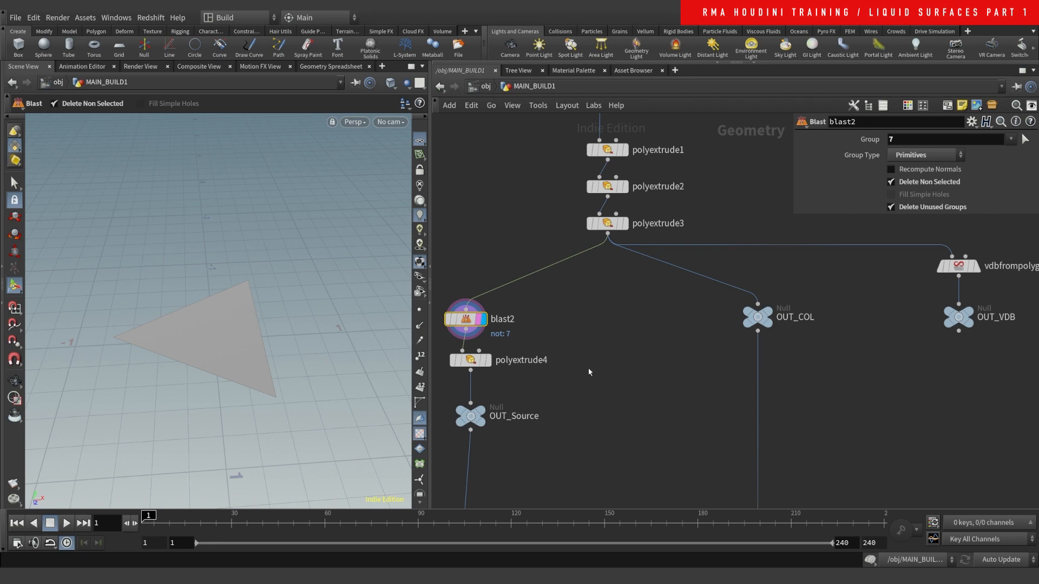
middle_click_drag(574, 340, 615, 234)
left_click(527, 256)
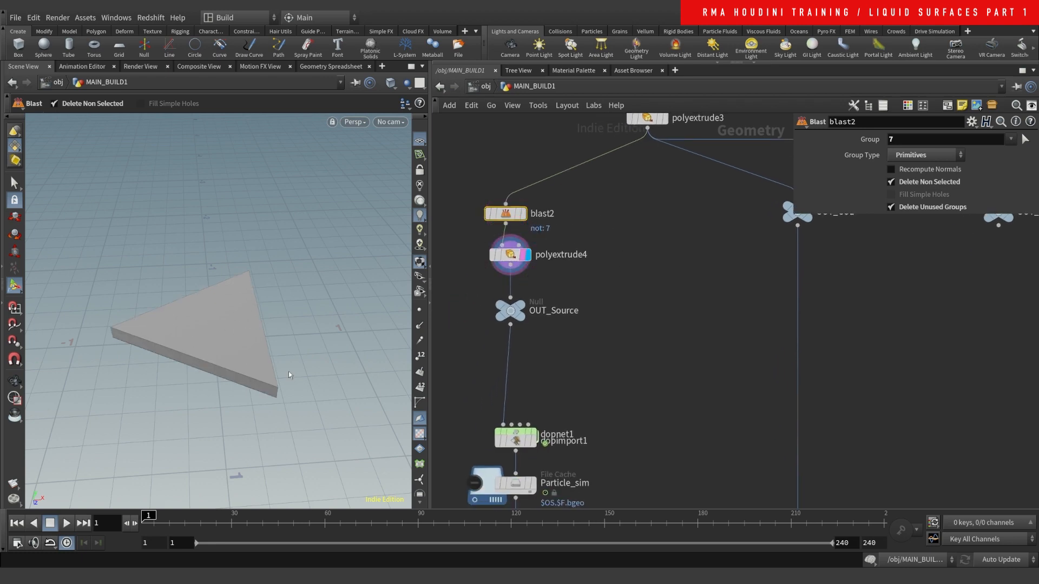
key("Escape")
left_click_drag(226, 347, 216, 304)
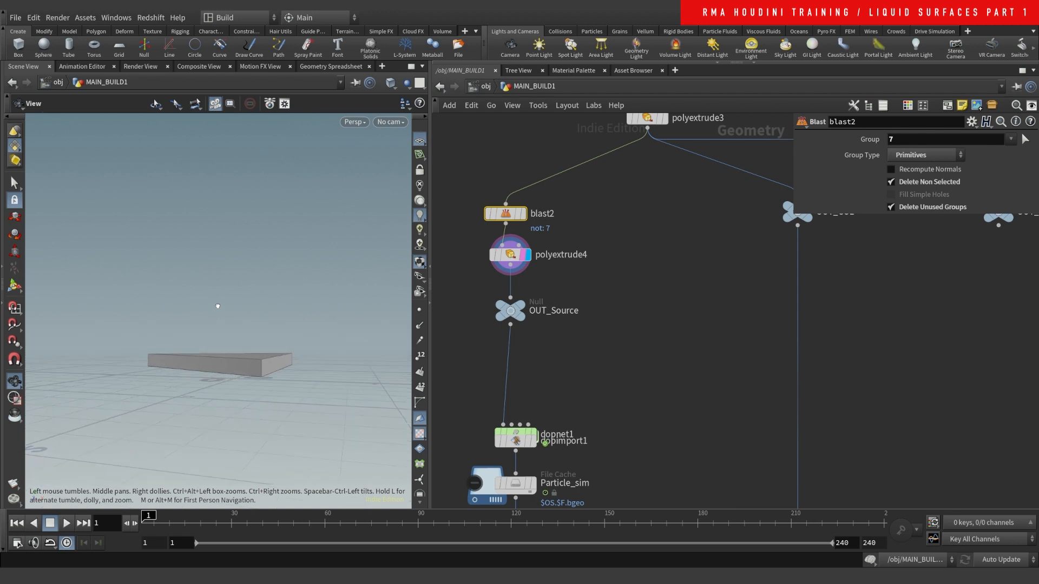
key("Return")
- Separate the overlapping dopnet1 and dopimport1 nodes, and template OUT_COL over the displayed source
scroll(582, 302, "down", 2)
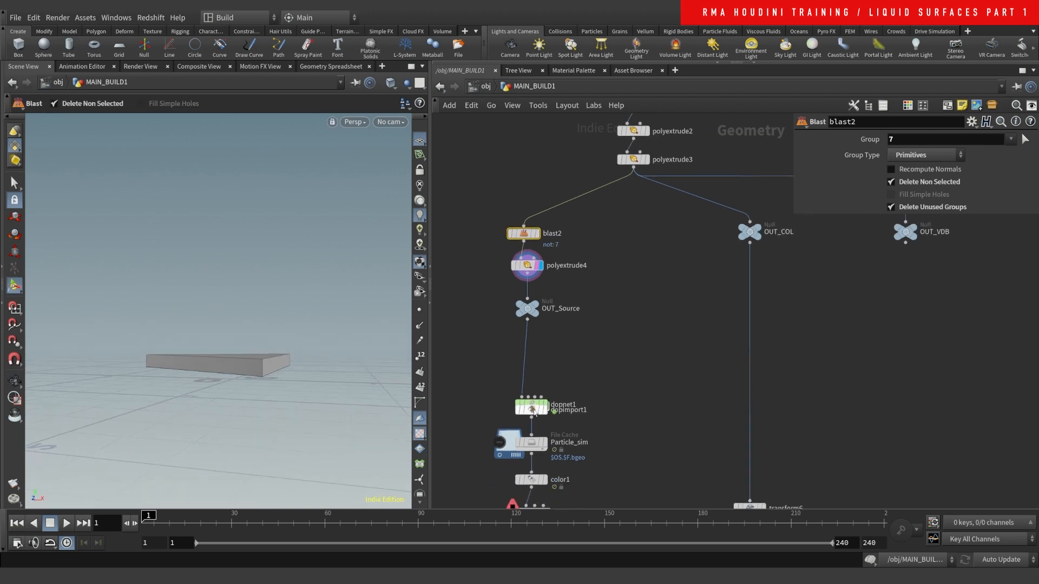
left_click_drag(532, 409, 566, 436)
left_click_drag(538, 400, 540, 352)
left_click_drag(571, 439, 537, 402)
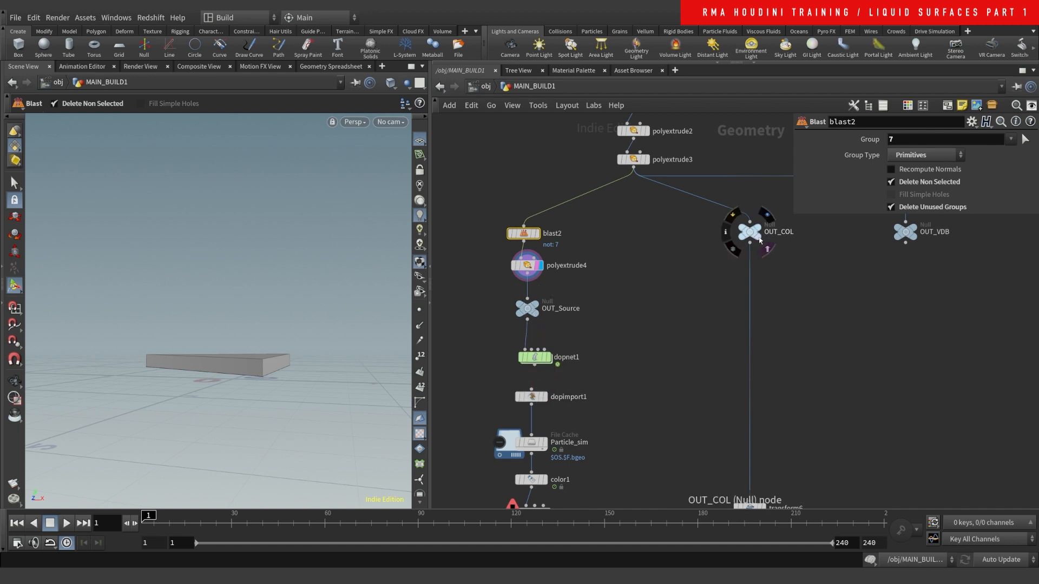
left_click(767, 249)
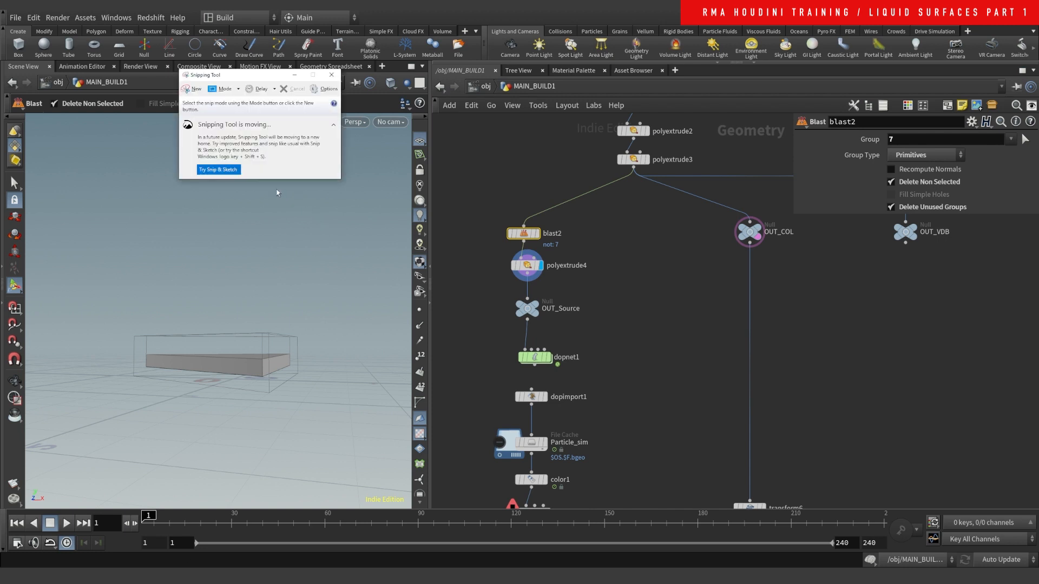
- Switch to Snipping Tool, snip the viewport, and scribble in blue over the liquid source volume
left_click(191, 89)
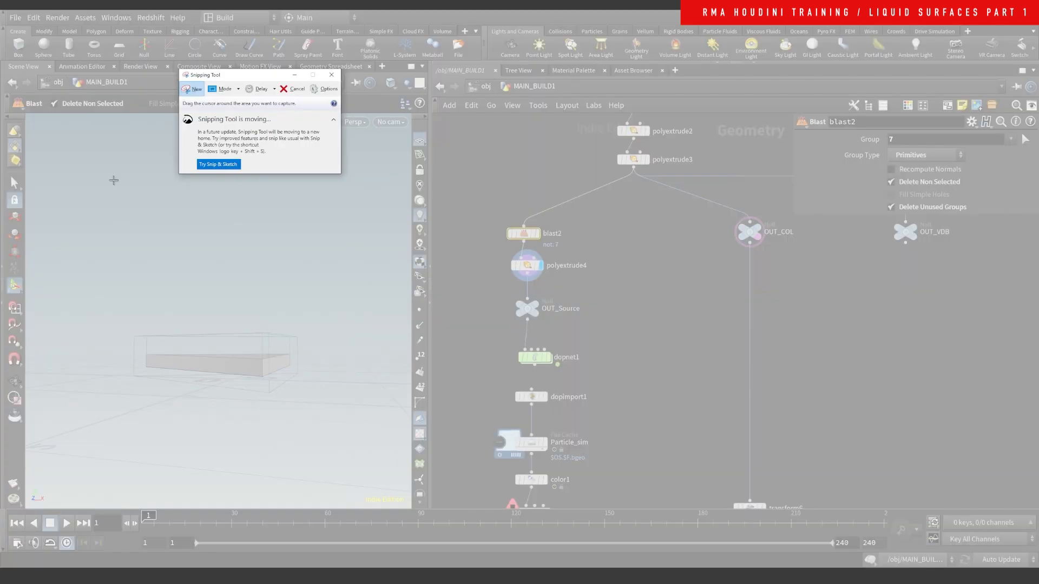
left_click_drag(69, 161, 464, 439)
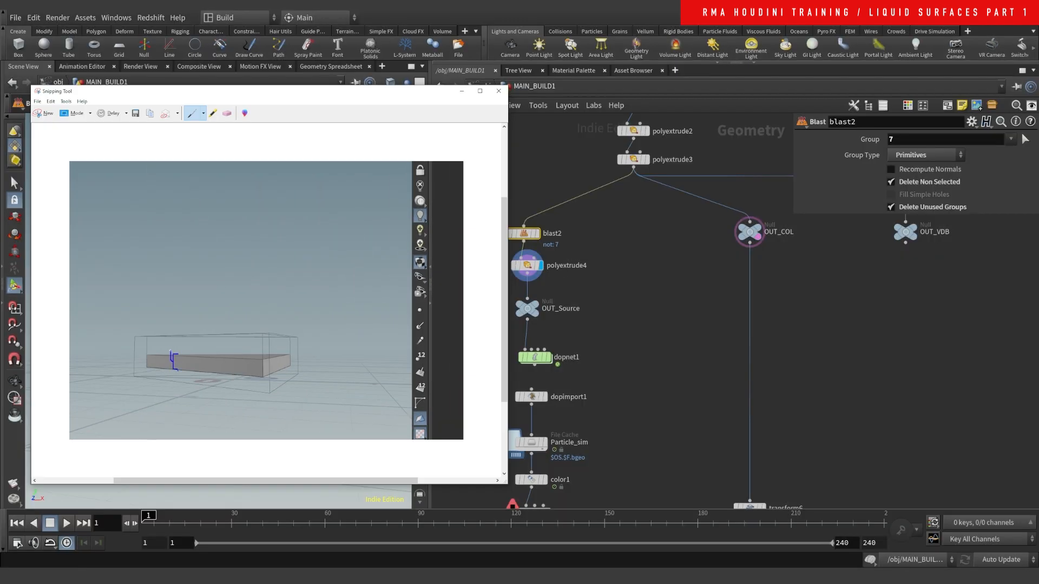
left_click_drag(187, 363, 219, 362)
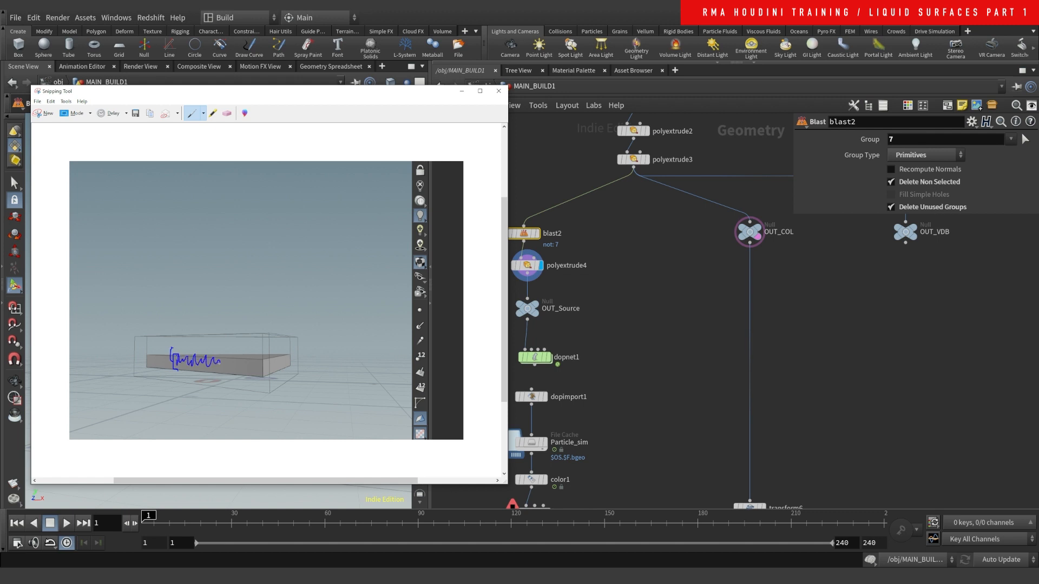
- Change the snip's pen to red and sketch the collider's outline and wall thickness around the source
left_click(204, 118)
left_click(211, 126)
left_click_drag(269, 394, 262, 339)
left_click_drag(261, 329, 257, 281)
mouse_move(274, 328)
left_mouse_down()
mouse_move(272, 356)
mouse_move(264, 349)
mouse_move(304, 330)
mouse_move(303, 374)
left_mouse_up()
mouse_move(140, 378)
left_mouse_down()
mouse_move(260, 397)
mouse_move(145, 357)
left_mouse_up()
- Close Snipping Tool without saving the annotated snip and return to the dopnet1 part of the Houdini network
left_click(499, 91)
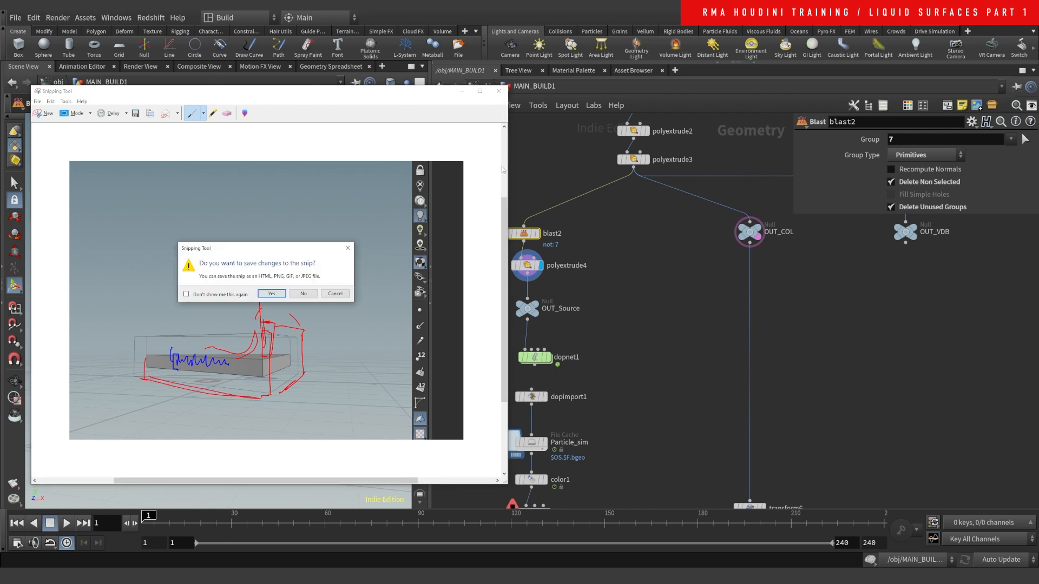
left_click(303, 293)
middle_click_drag(614, 279, 614, 201)
left_click(658, 284)
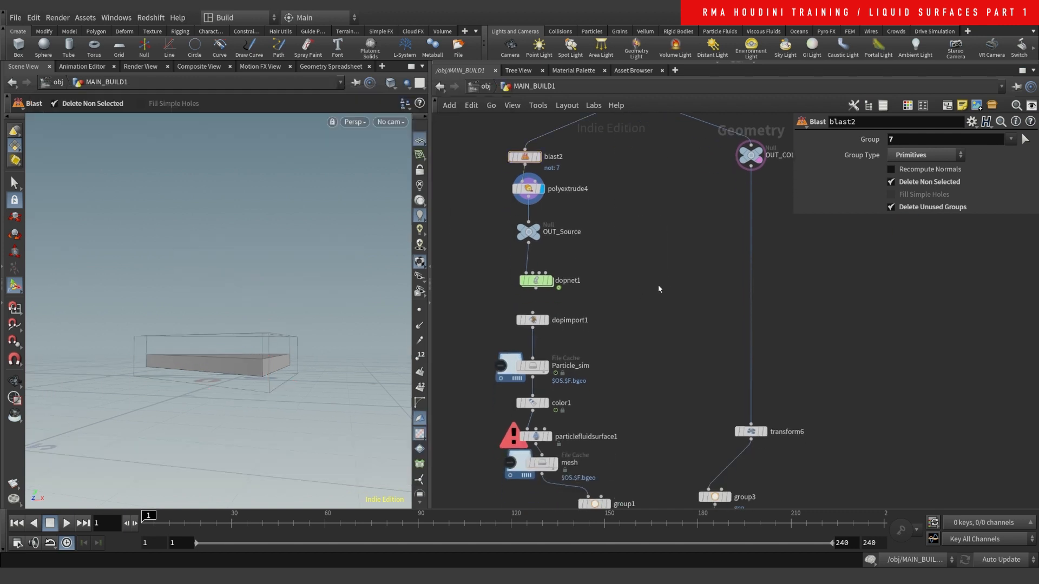
- Display the OUT_Source null, look inside dopnet1, and return to the MAIN_BUILD1 network
left_click(537, 228)
left_click(535, 234)
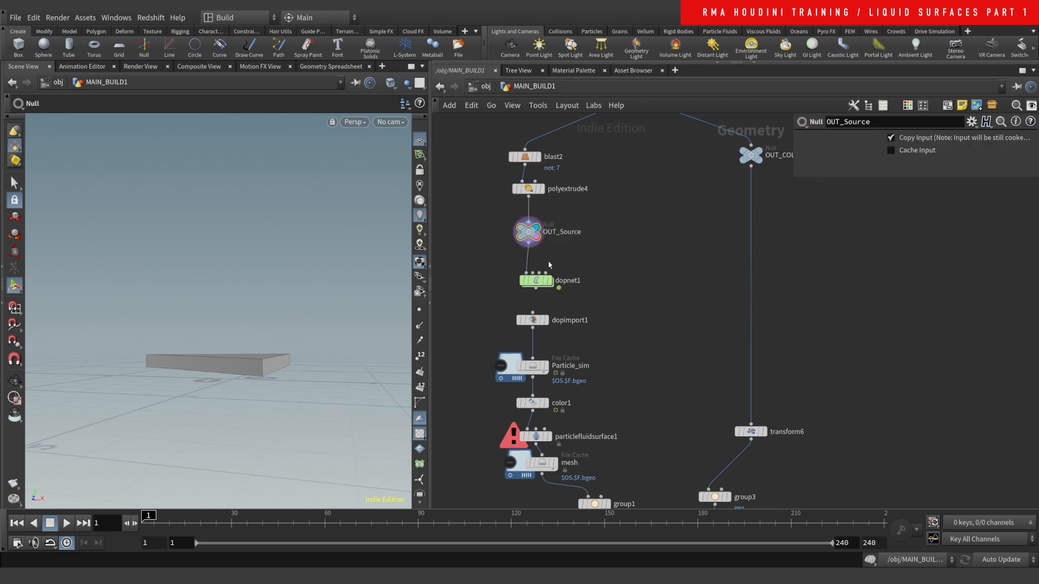
left_click_drag(623, 247, 574, 282)
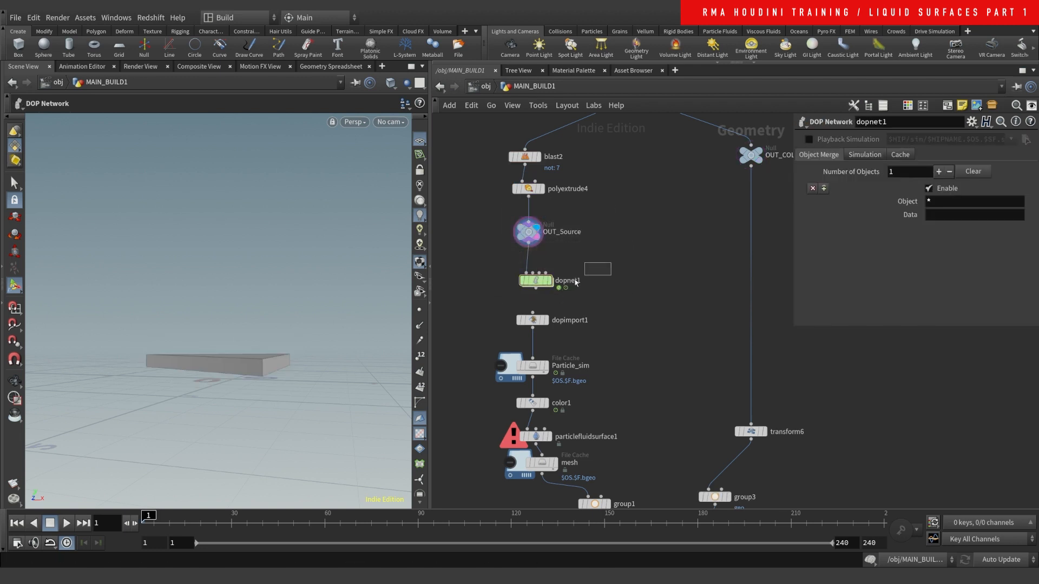
double_click(541, 282)
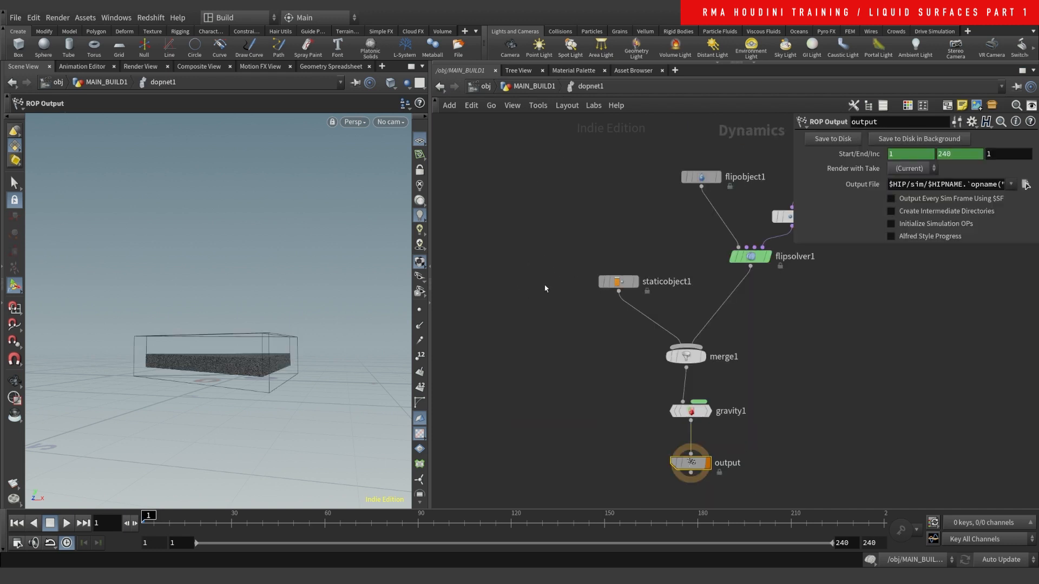
left_click(529, 87)
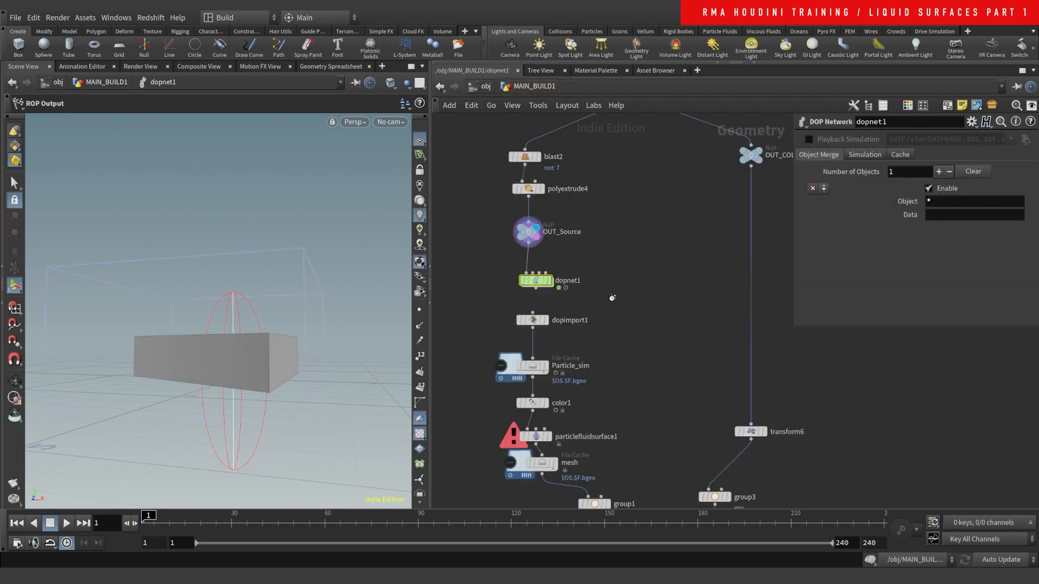
- Place an extra DOP Network node beside dopnet1 and delete it
left_click(613, 286)
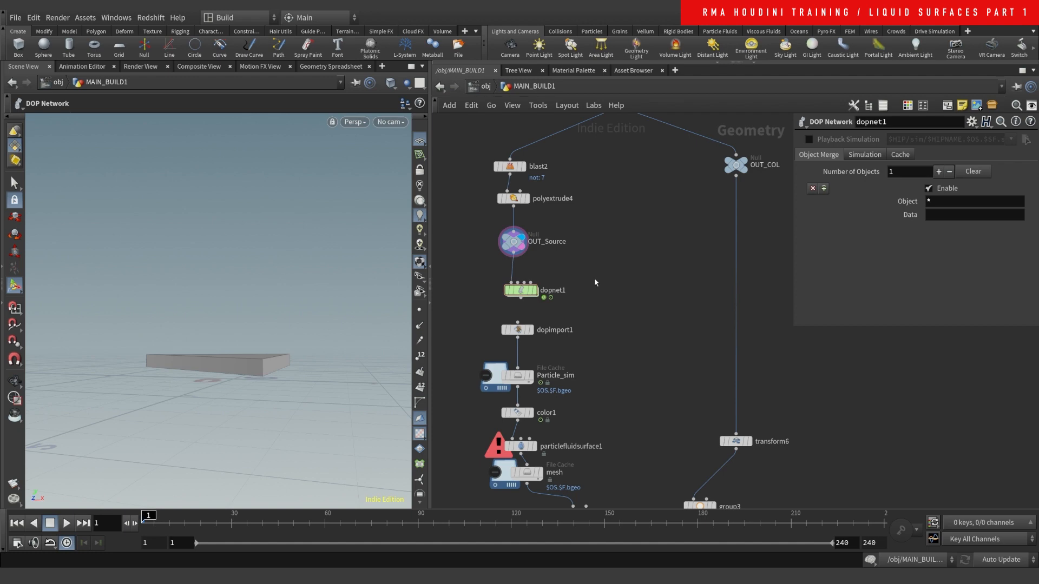
key("Tab")
type("dop")
key("Return")
left_click(595, 281)
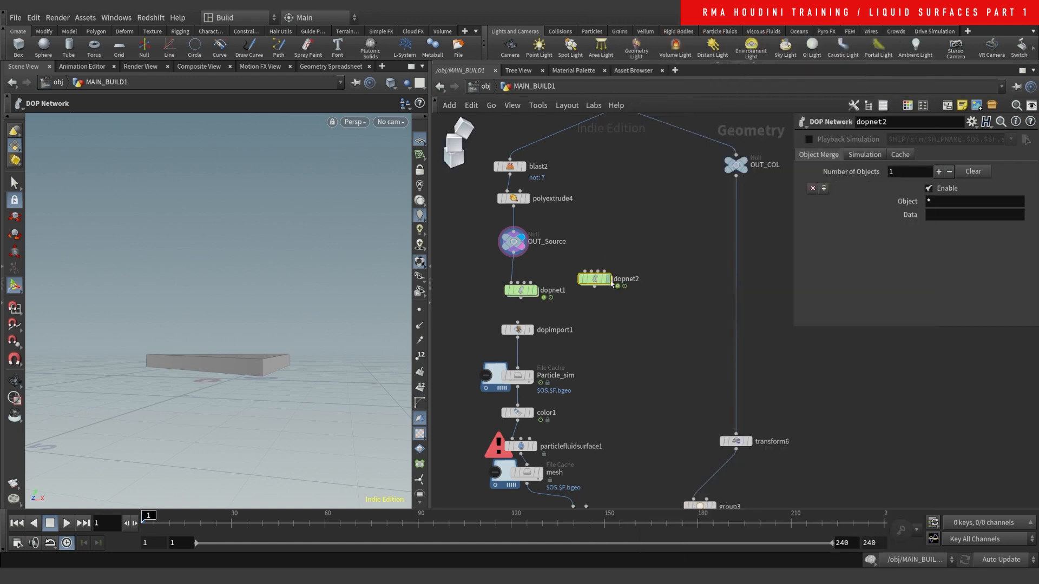
mouse_move(593, 284)
key("Delete")
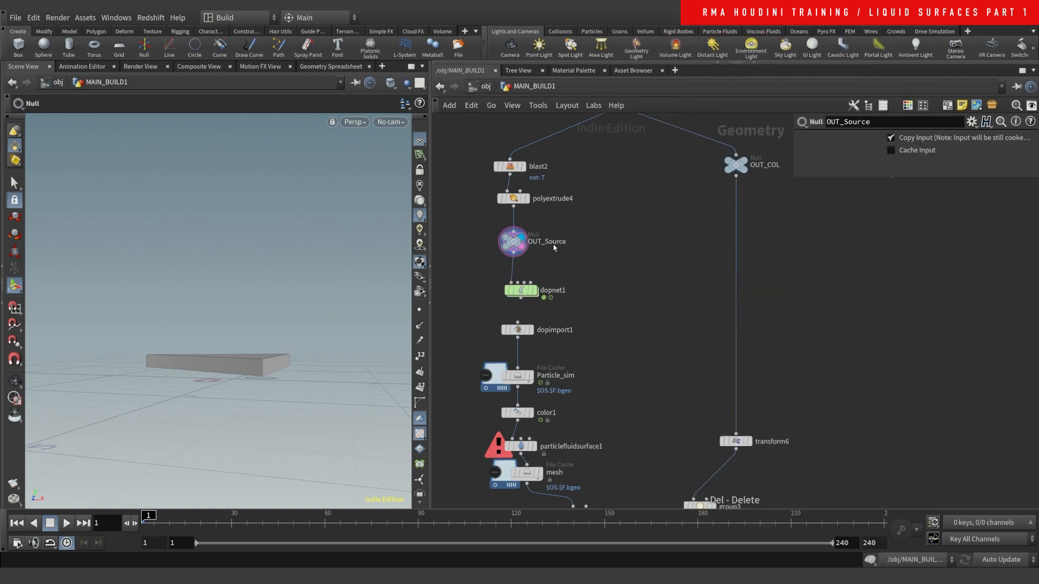
- Go inside dopnet1 and examine the container with its fluid particles and the flipobject1 and flipsolver1 settings
double_click(521, 290)
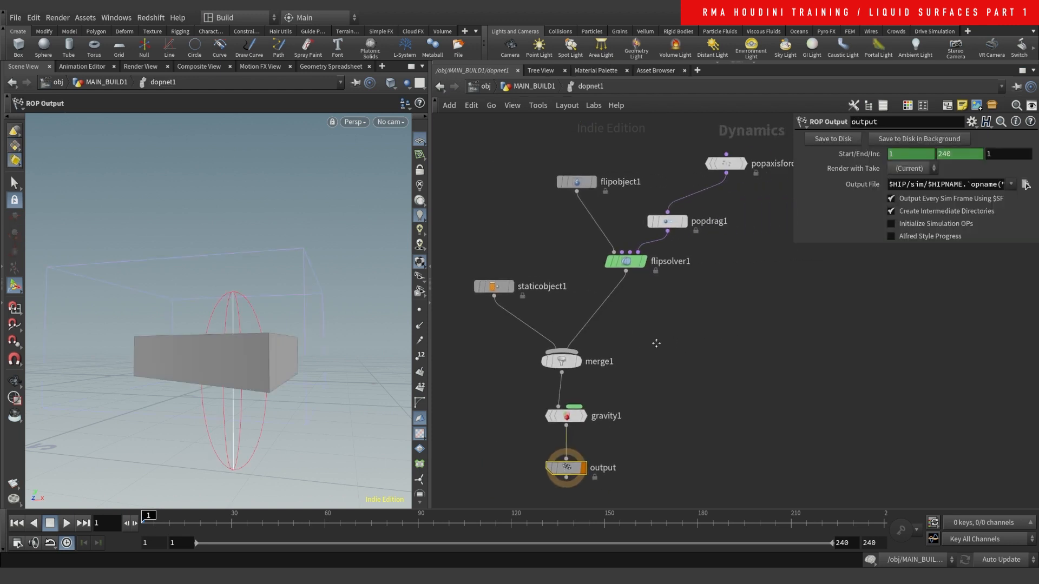
scroll(656, 344, "down", 4)
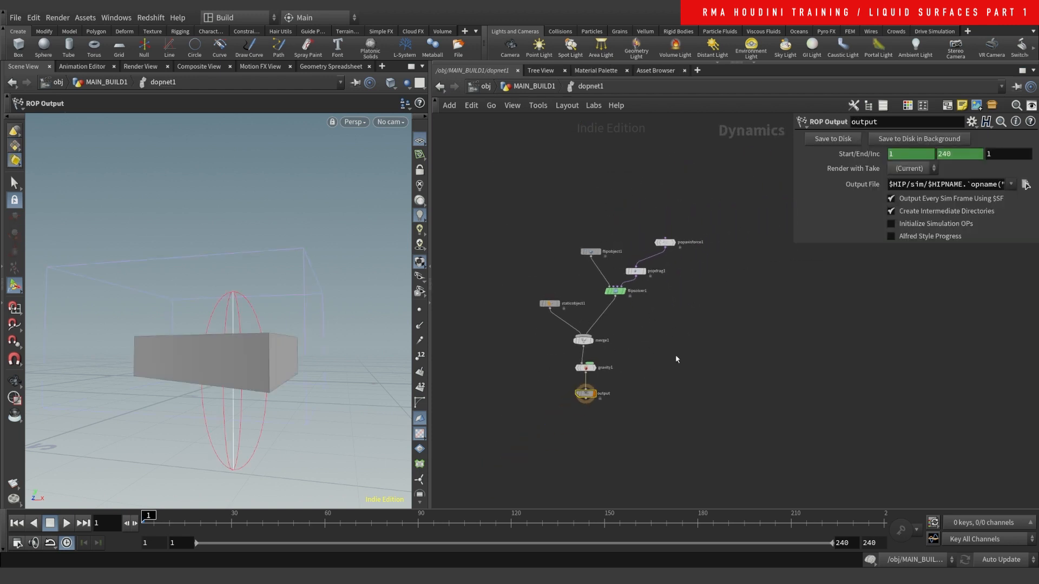
scroll(678, 357, "up", 2)
middle_click_drag(682, 308, 661, 292)
right_click_drag(265, 290, 240, 330, "alt")
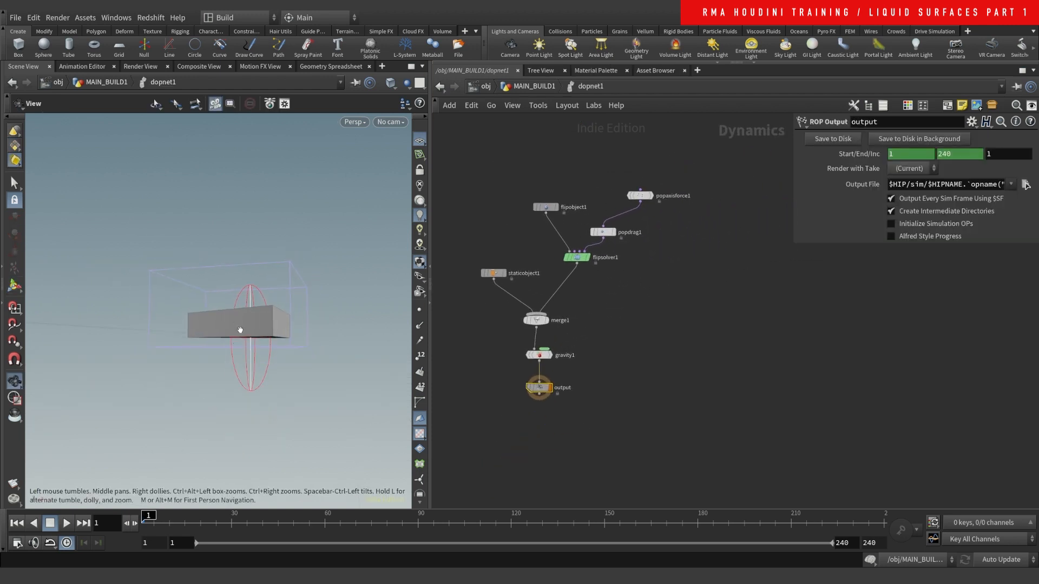
left_click_drag(240, 330, 263, 375, "alt")
middle_click_drag(253, 256, 241, 280, "alt")
left_click_drag(241, 280, 223, 286, "alt")
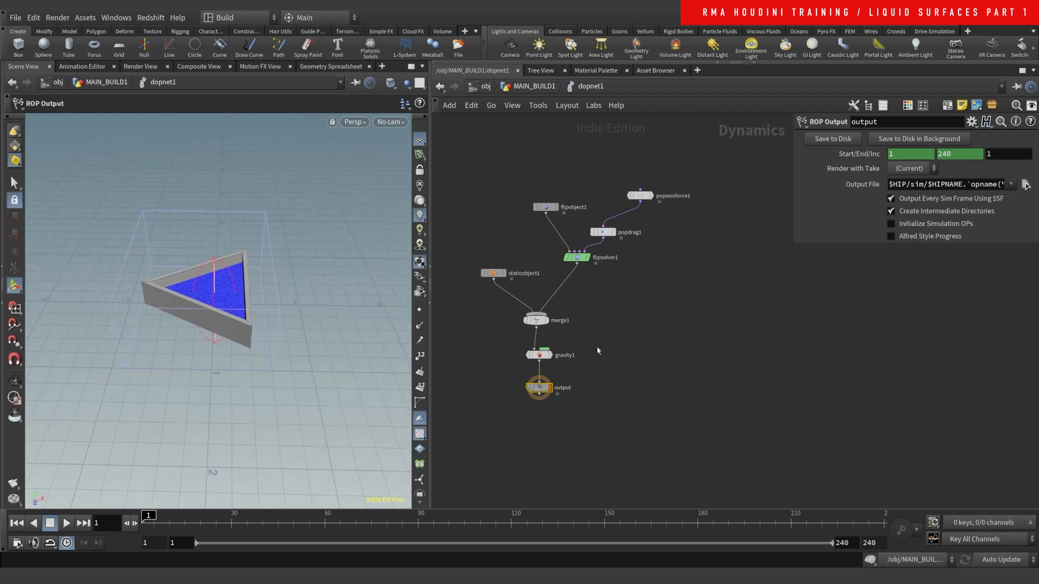
middle_click_drag(622, 346, 585, 338)
left_click(508, 198)
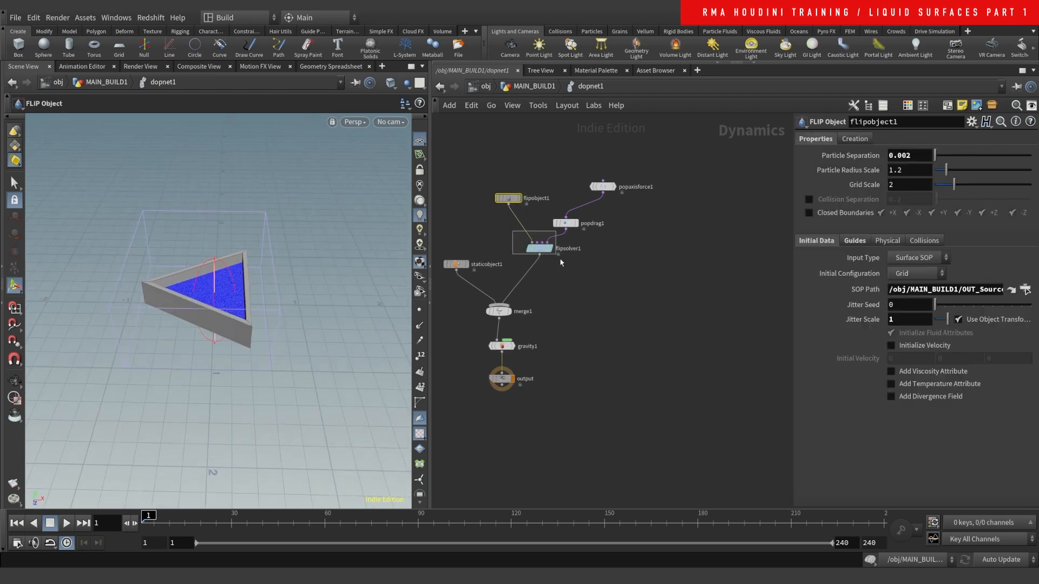
left_click_drag(560, 262, 563, 265)
- Add a second FLIP Object in the empty area beside the existing simulation chain and display it
key("Tab")
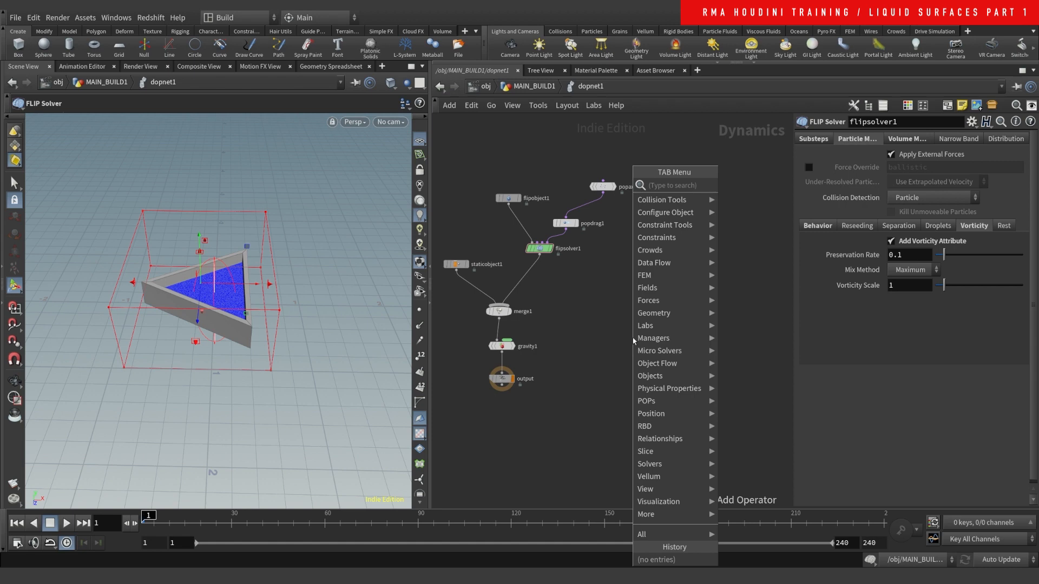
type("flip o")
key("Return")
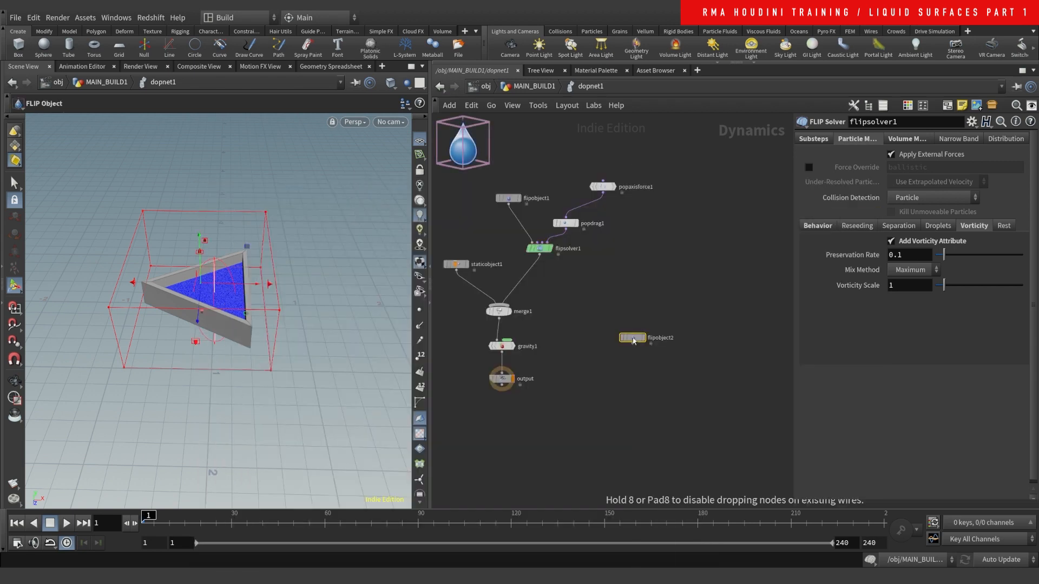
left_click(634, 341)
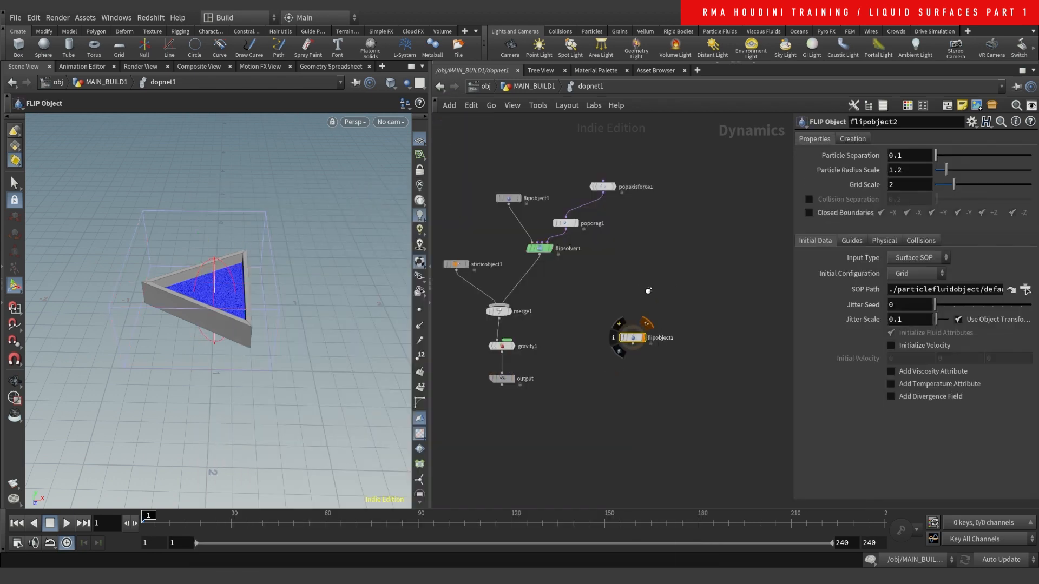
left_click(645, 337)
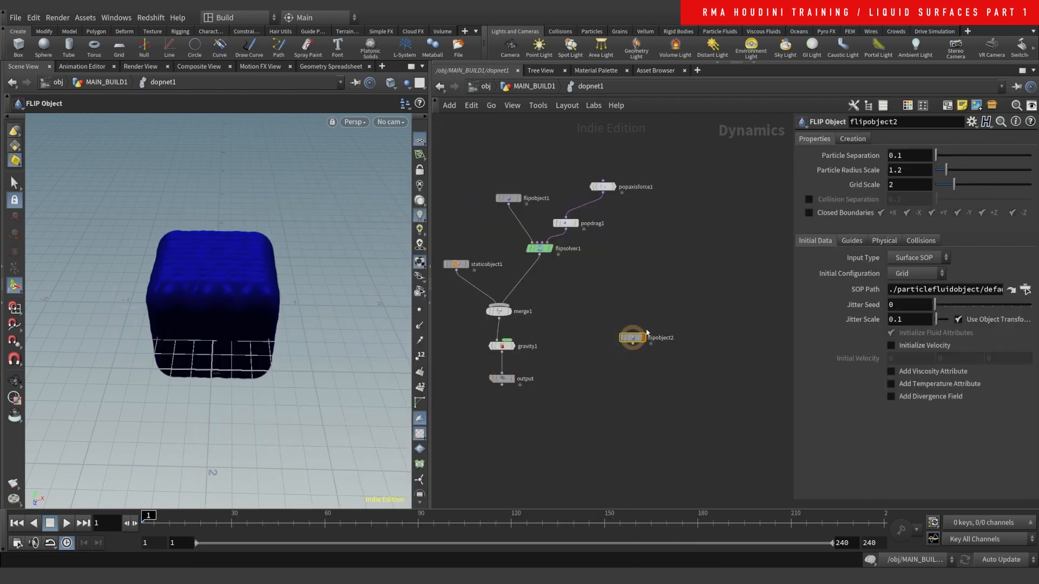
- Change flipobject2's particle guide visualization from Sprites to Particles
left_click(852, 241)
left_click(858, 260)
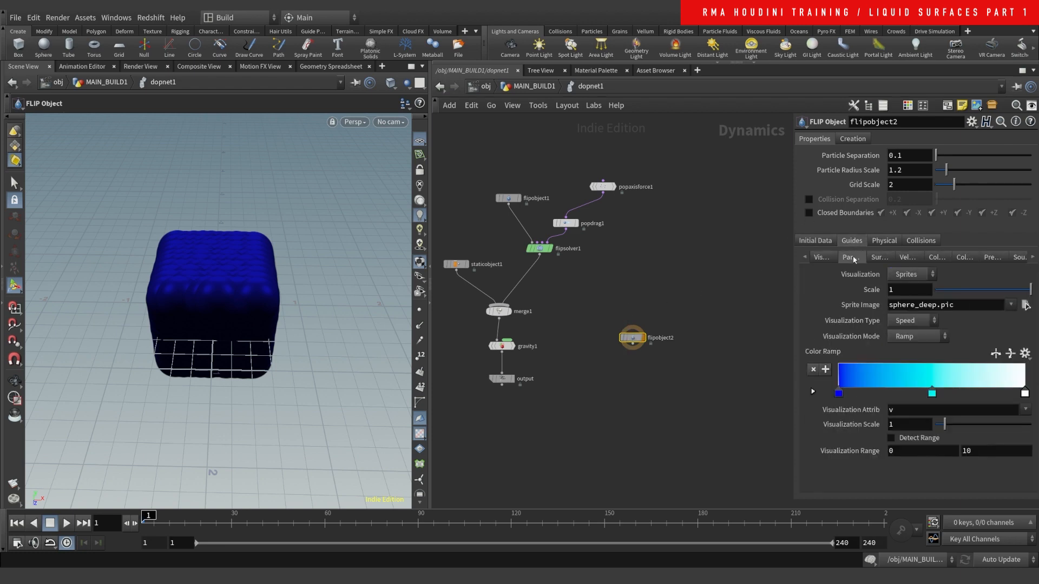
left_click(909, 275)
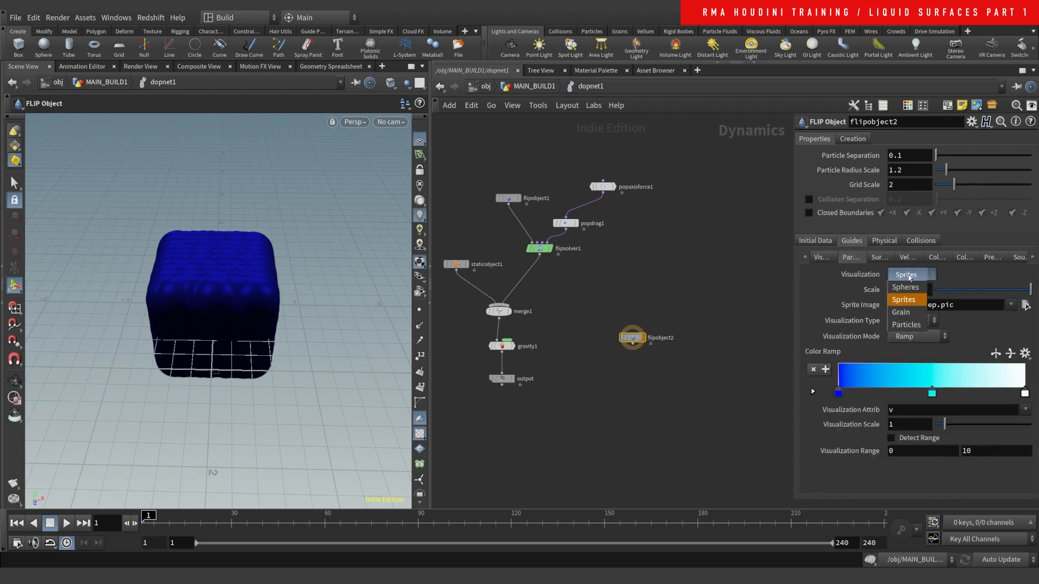
left_click(906, 324)
- Set flipobject2's initial data SOP Path to the OUT_Source null in MAIN_BUILD1
left_click(824, 243)
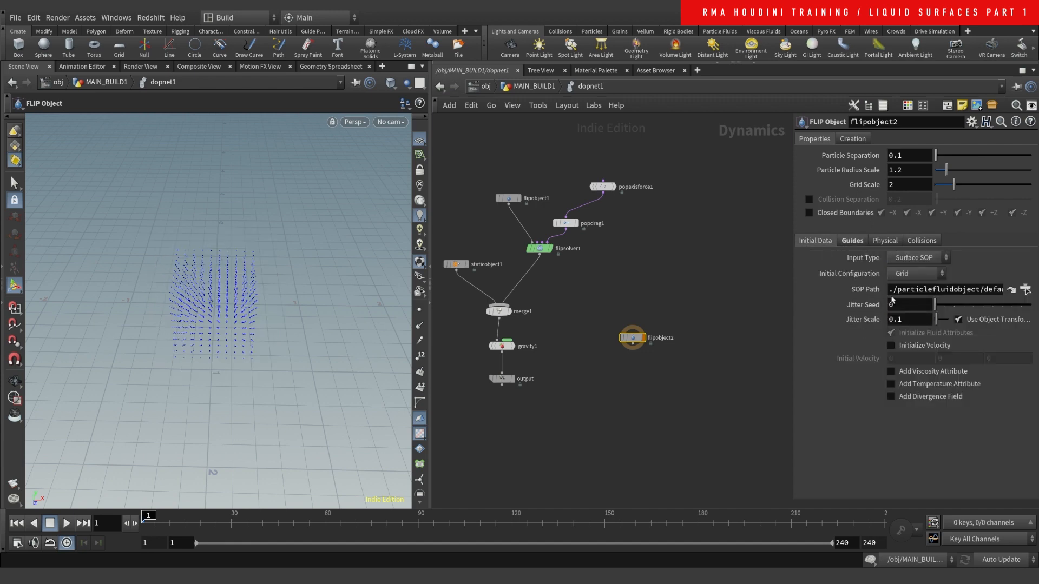
left_click_drag(790, 290, 735, 290)
left_click(1025, 290)
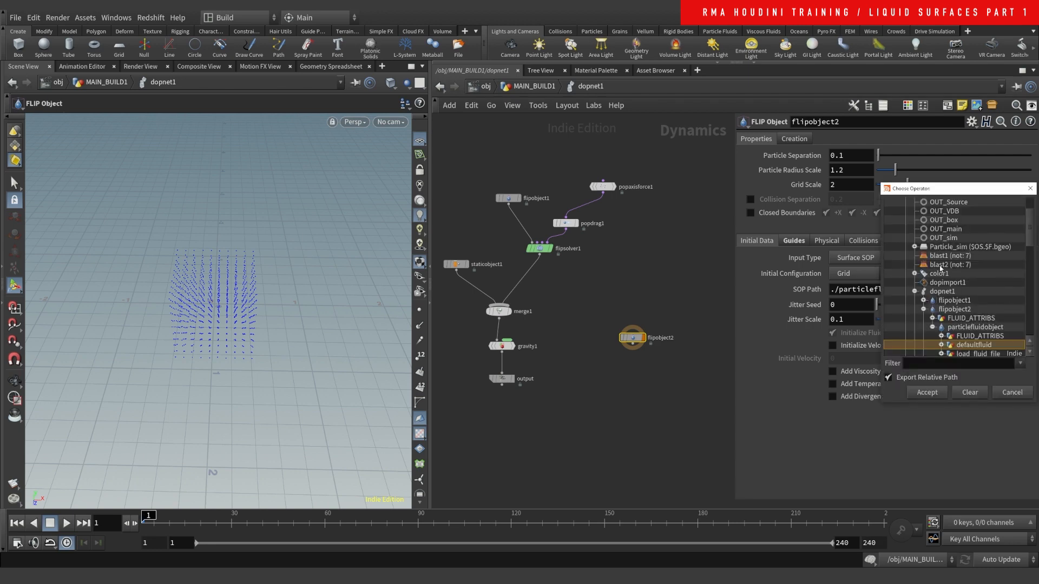
scroll(989, 246, "up", 3)
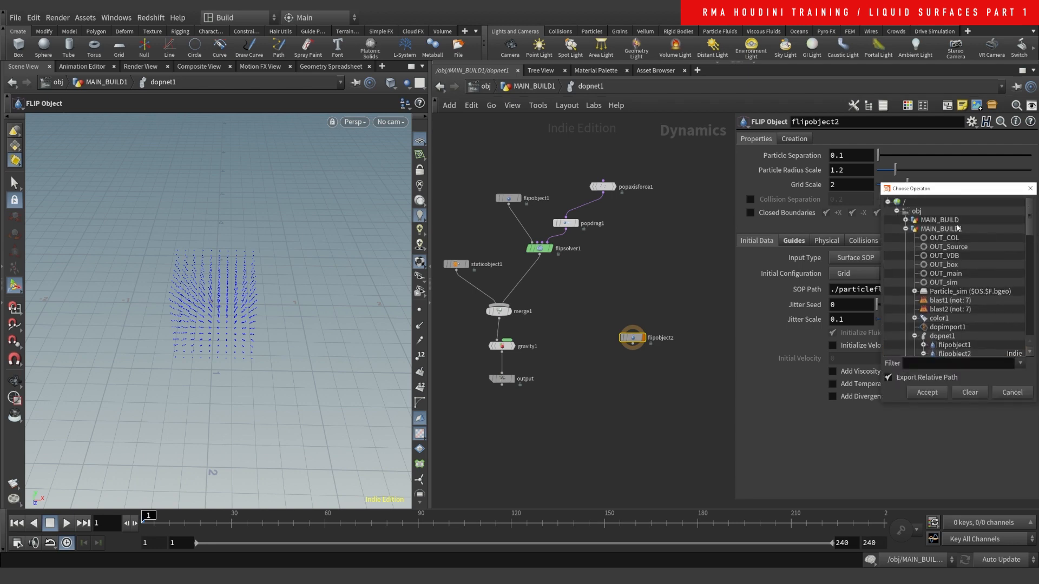
left_click(956, 248)
left_click(927, 392)
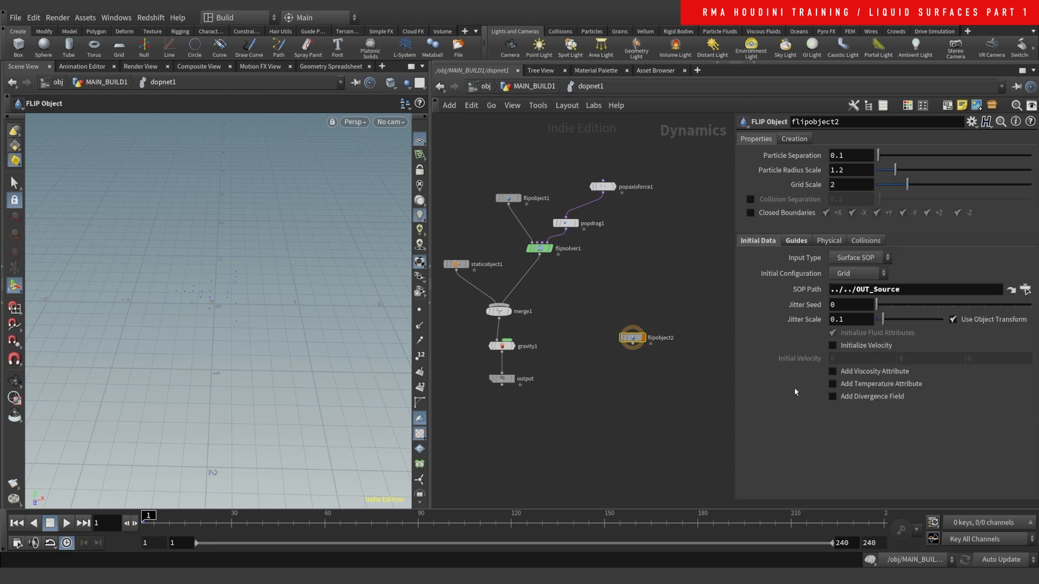
- Compare the particle separation, SOP path and jitter scale of flipobject1 with those of flipobject2
left_click(508, 198)
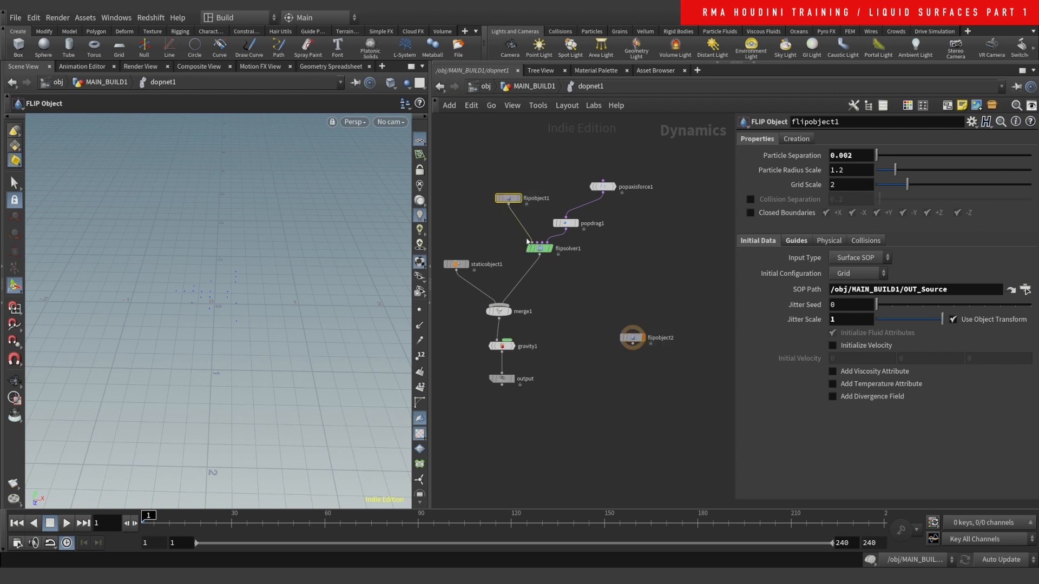
left_click(631, 338)
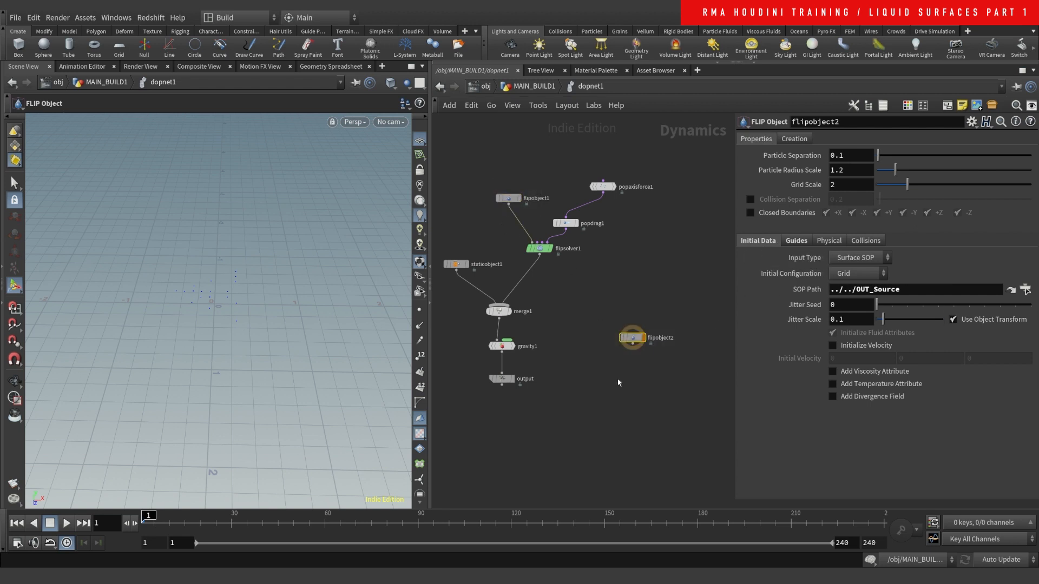
left_click(508, 198)
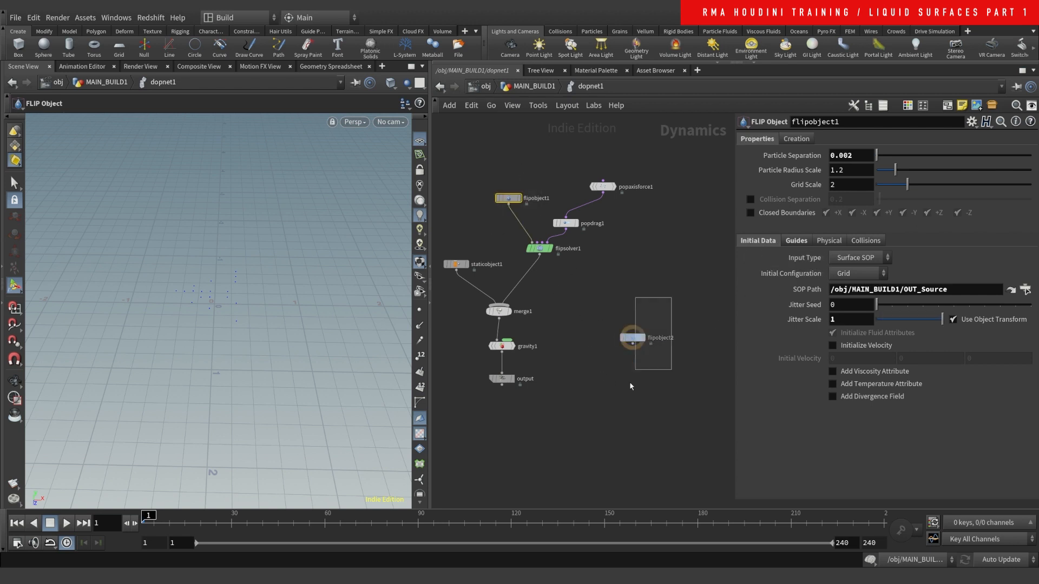
left_click(631, 338)
left_click(508, 198)
left_click_drag(677, 299, 615, 389)
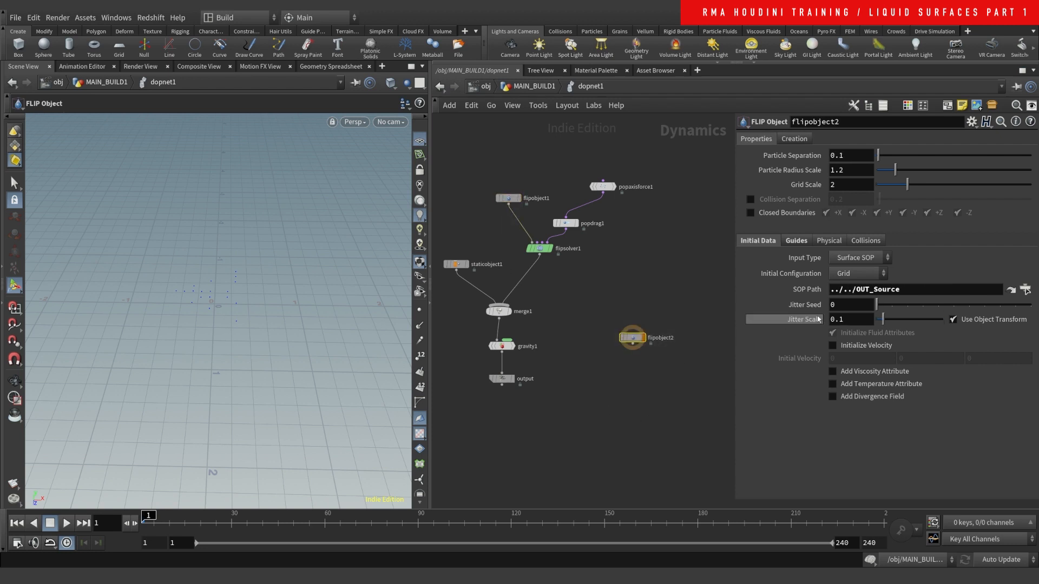
left_click(508, 198)
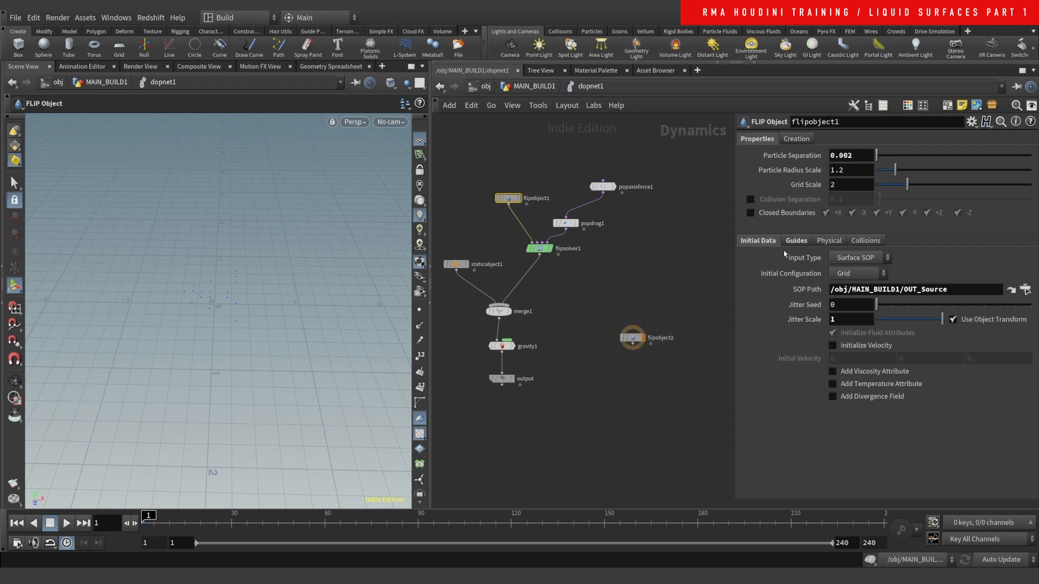
left_click(938, 290)
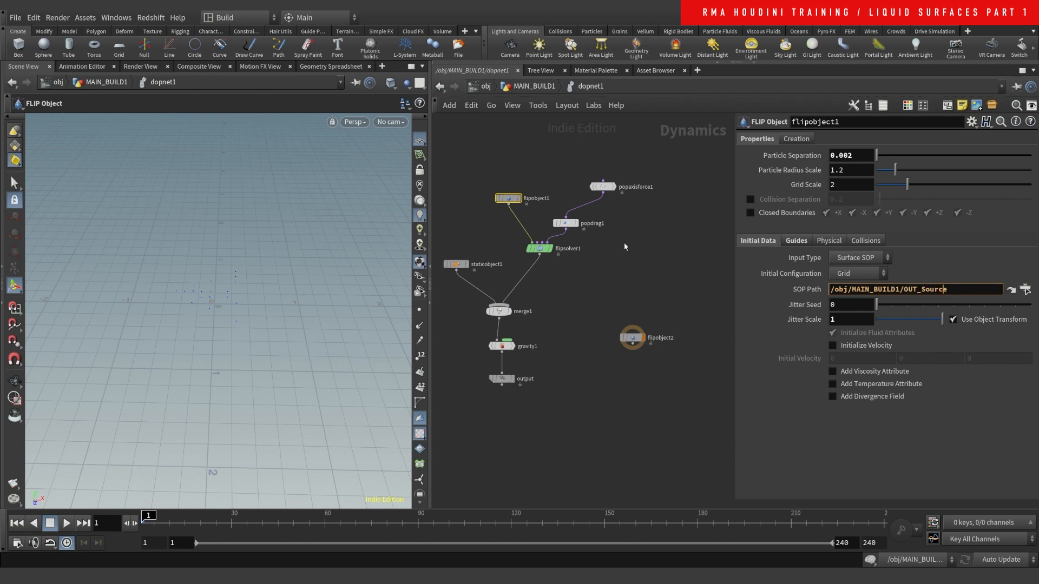
- Reselect OUT_Source as flipobject2's SOP Path and set its Particle Separation to .01
left_click_drag(659, 302, 610, 369)
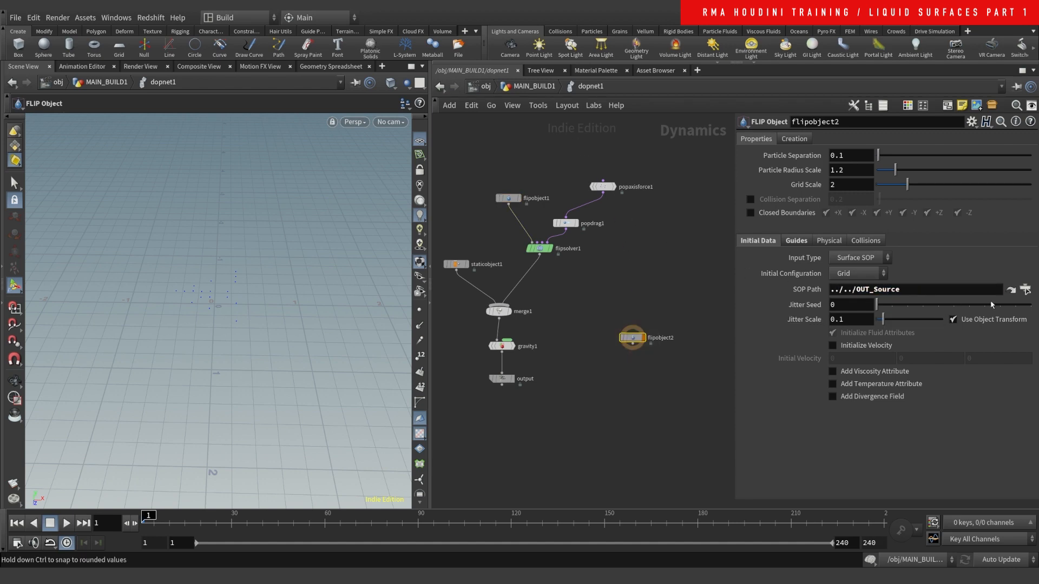
left_click(1025, 290)
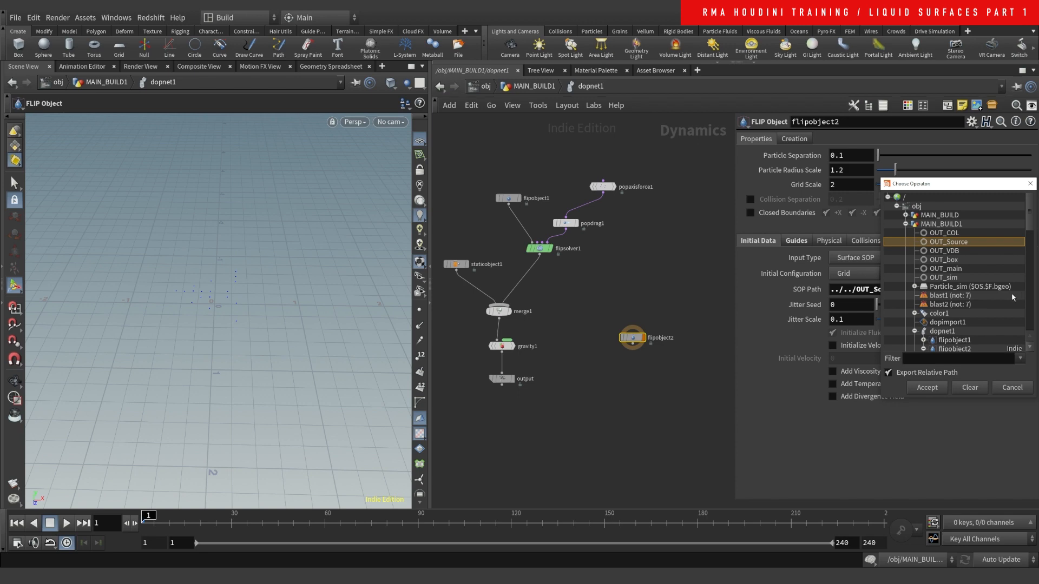
double_click(958, 242)
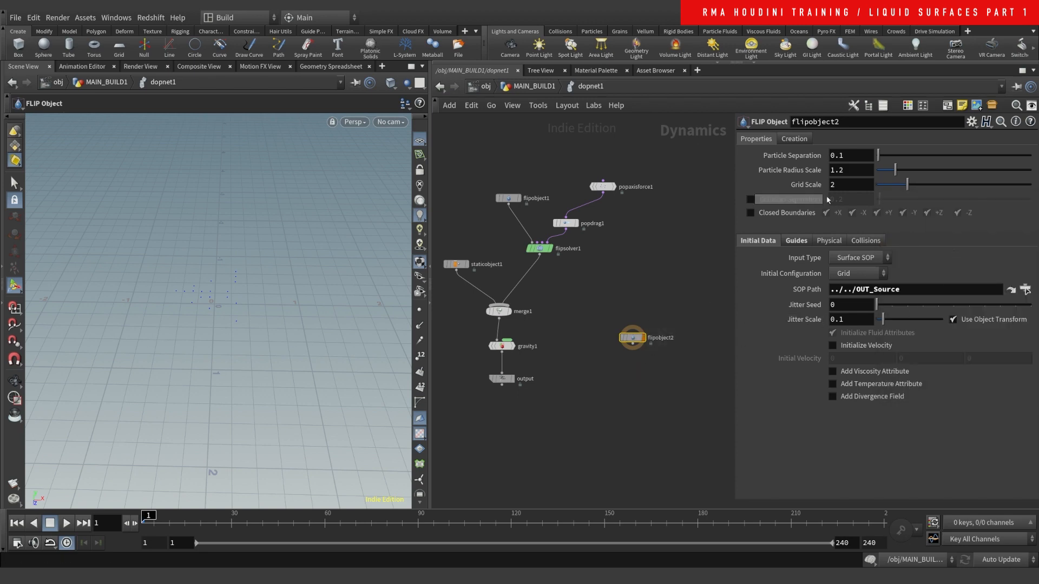
left_click_drag(839, 155, 748, 158)
type(".01")
key("Return")
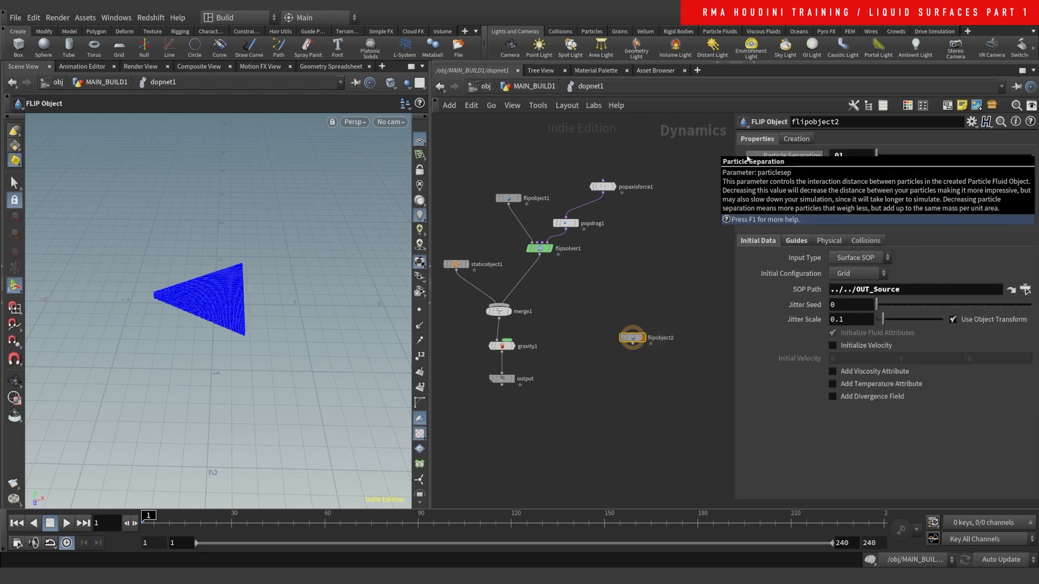
- Raise flipobject2's Jitter Scale to about 0.704 and inspect the triangular particle source up close
left_click_drag(882, 319, 929, 331)
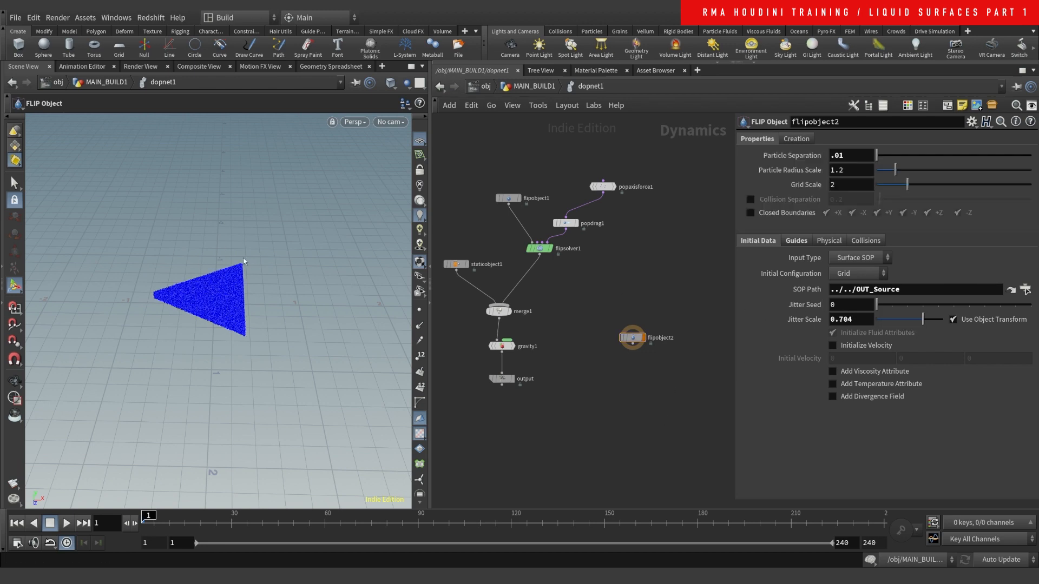
right_click_drag(244, 262, 248, 226, "alt")
left_click_drag(249, 225, 234, 228, "alt")
- Add a second FLIP Solver node below flipobject2
middle_click_drag(653, 404, 611, 364)
key("Tab")
type("flips")
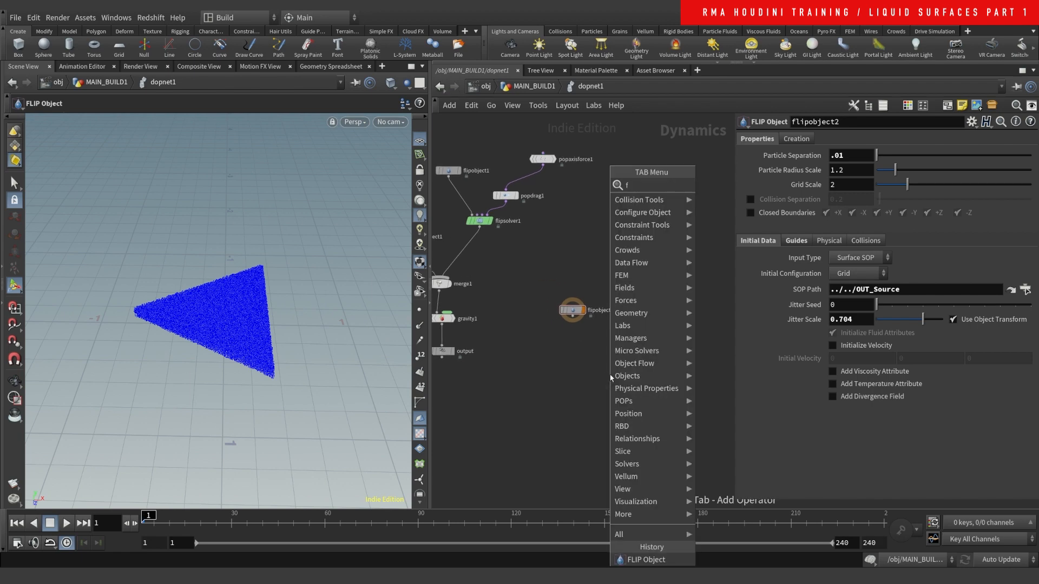
key("Return")
left_click(611, 379)
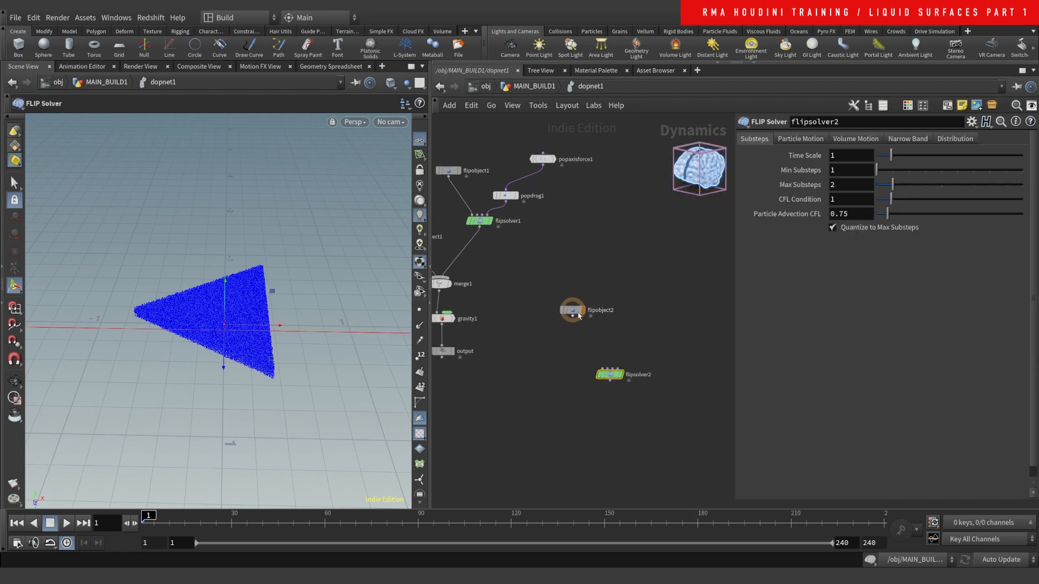
- Connect flipobject2 to flipsolver2's first input and shrink the solver's volume limits box to about 13.65 by 50 by 32.45
left_click_drag(573, 320, 605, 370)
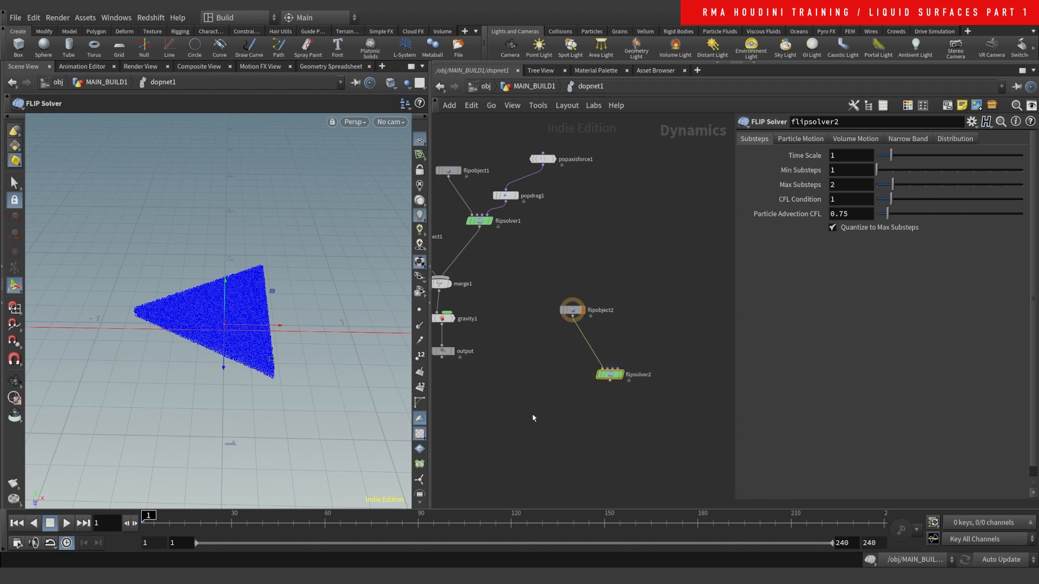
right_click_drag(233, 225, 138, 415, "alt")
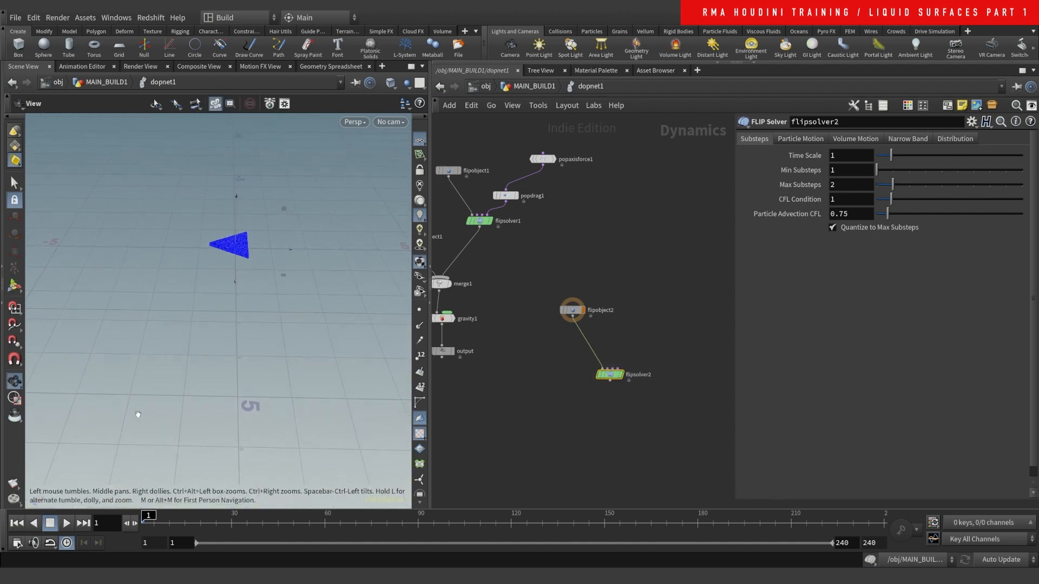
right_click_drag(255, 232, 155, 465)
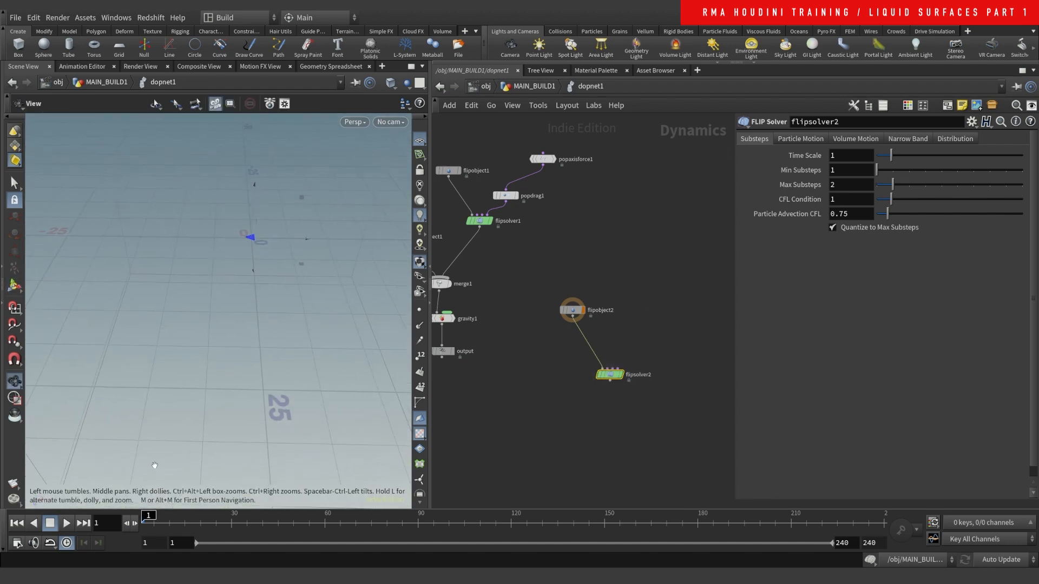
key("Return")
left_click_drag(68, 236, 247, 241)
middle_click_drag(303, 233, 273, 226, "alt")
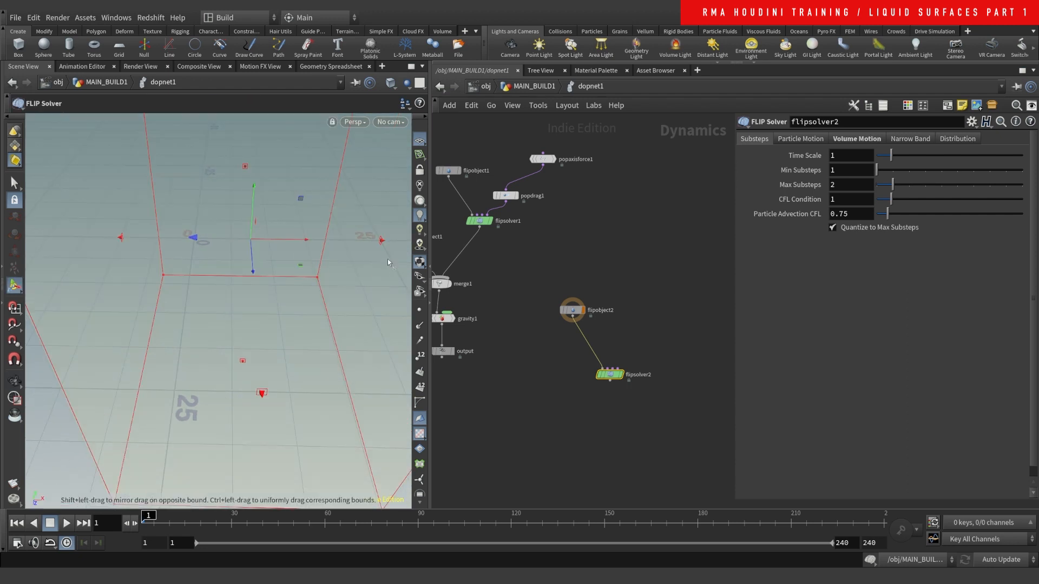
left_click_drag(382, 240, 225, 238)
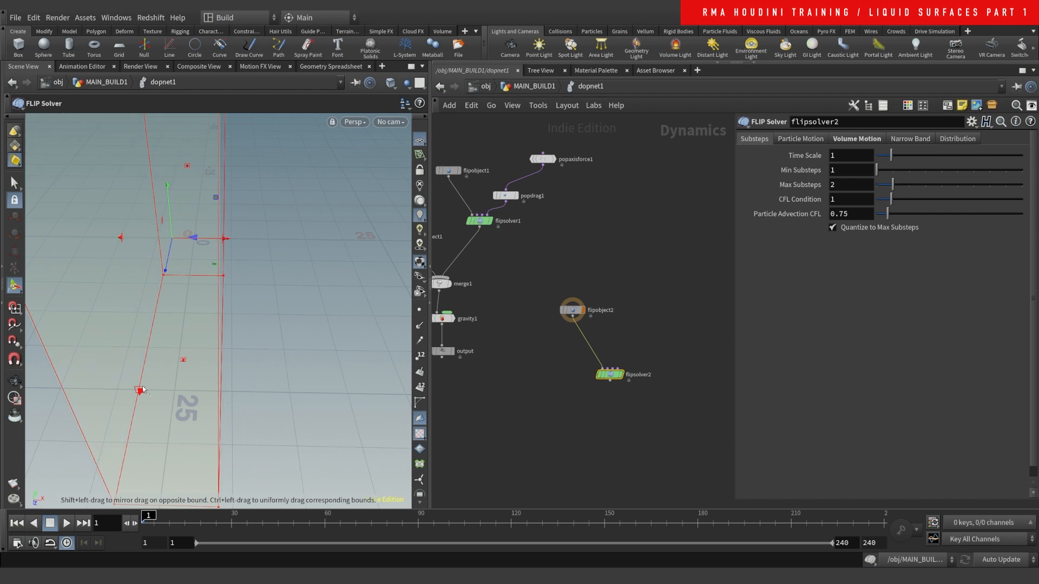
left_click_drag(142, 390, 167, 273)
- Copy the Box Size of flipsolver1 and paste its values, 1.52348, 0.838992 and 1.81328, into flipsolver2's Box Size
left_click(489, 222)
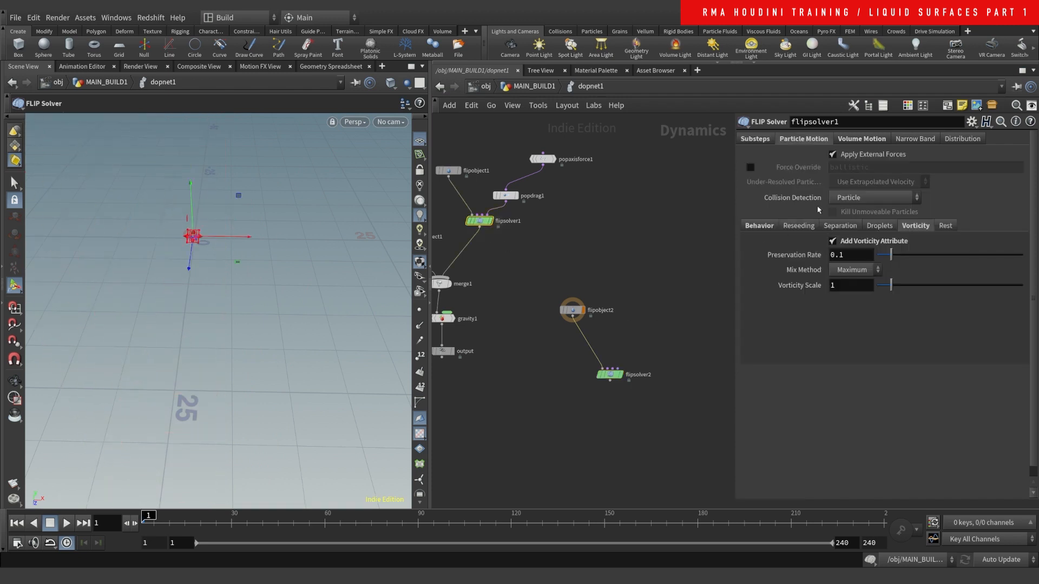
left_click(861, 139)
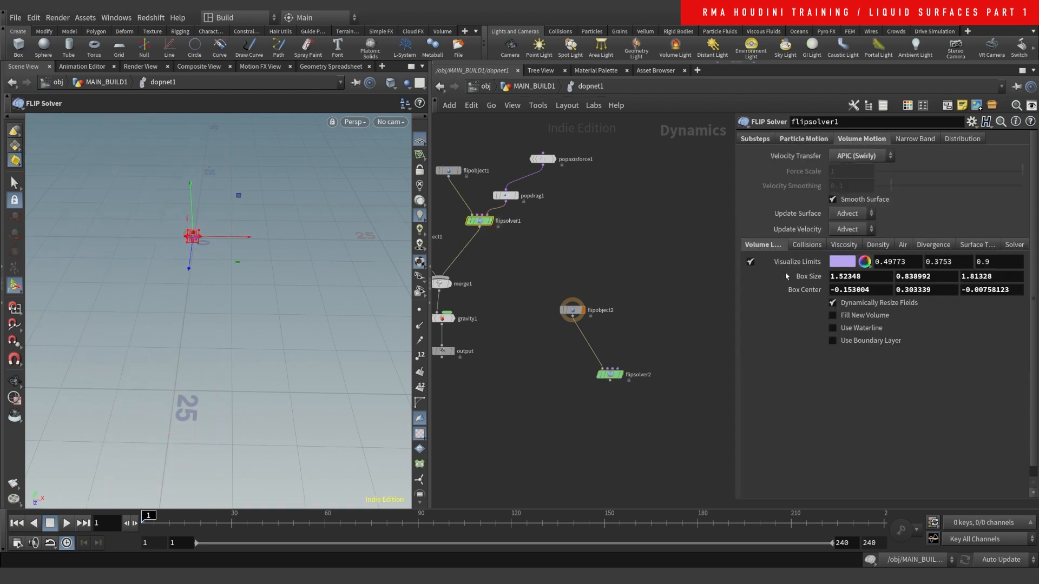
right_click(806, 277)
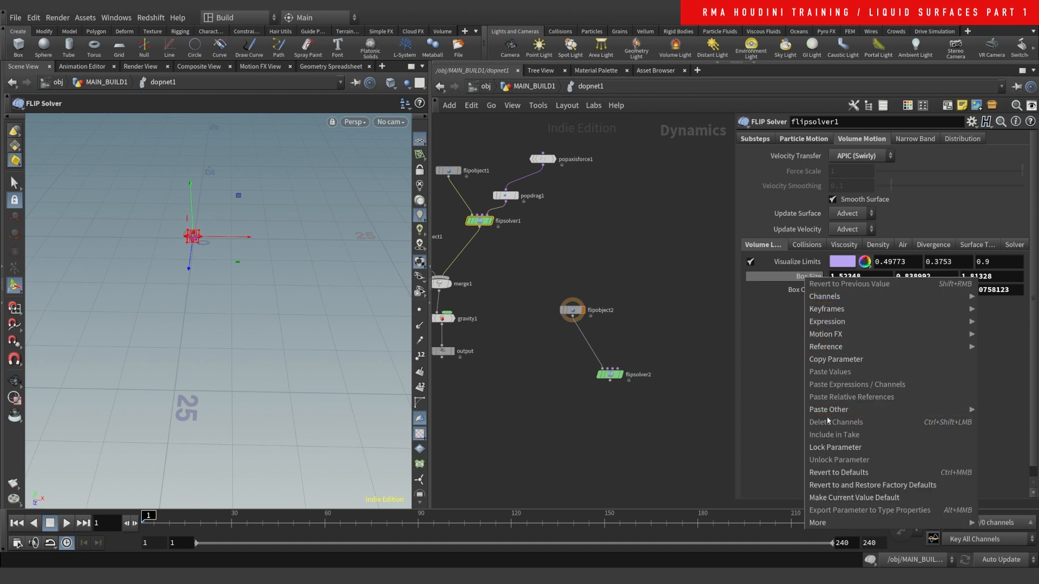
left_click(828, 360)
left_click(610, 375)
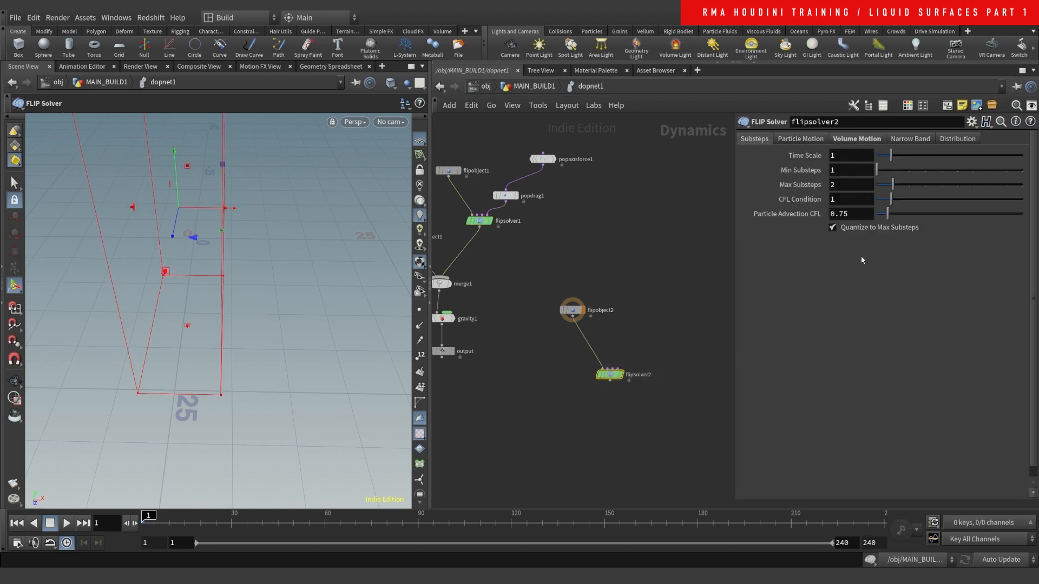
left_click(851, 140)
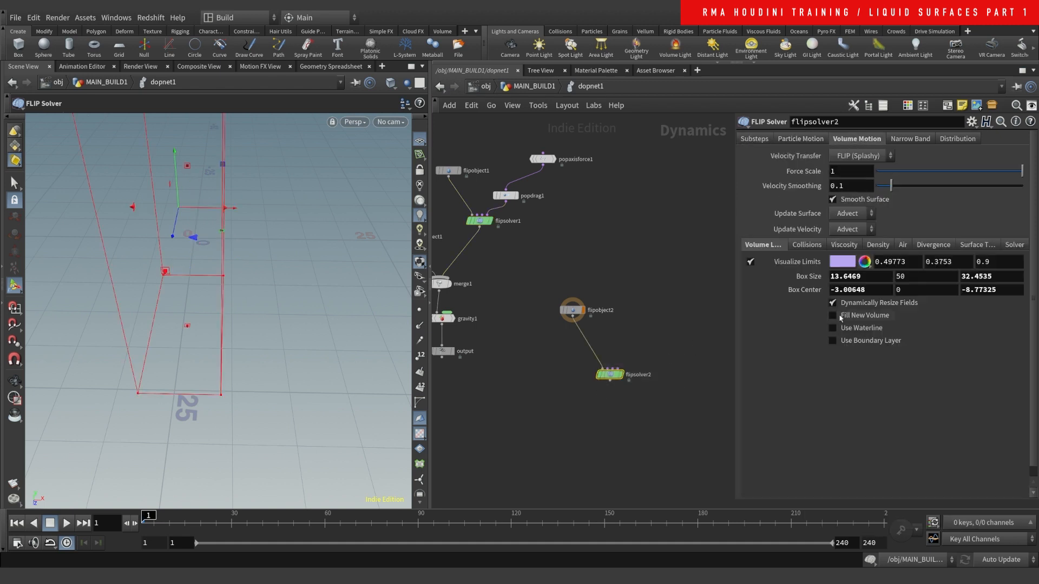
right_click(808, 276)
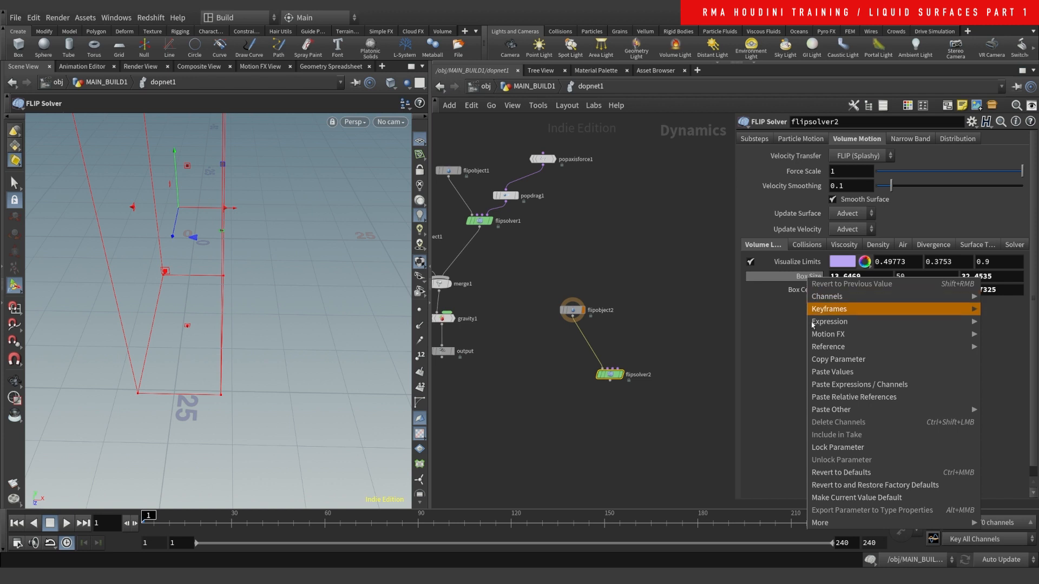
left_click(851, 373)
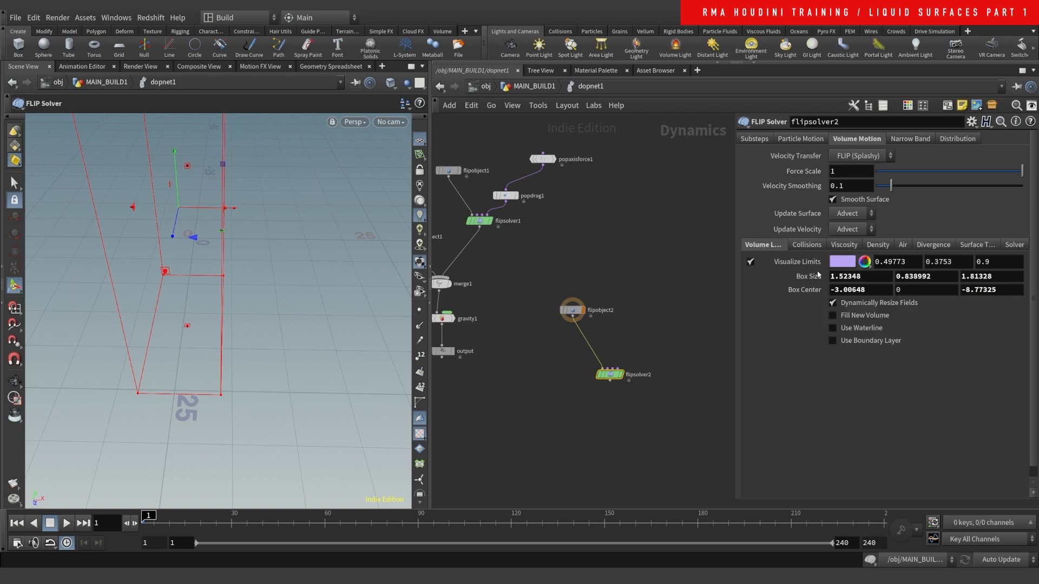
- Copy flipsolver1's Box Center and paste it as relative references into flipsolver2's Box Center
right_click(806, 290)
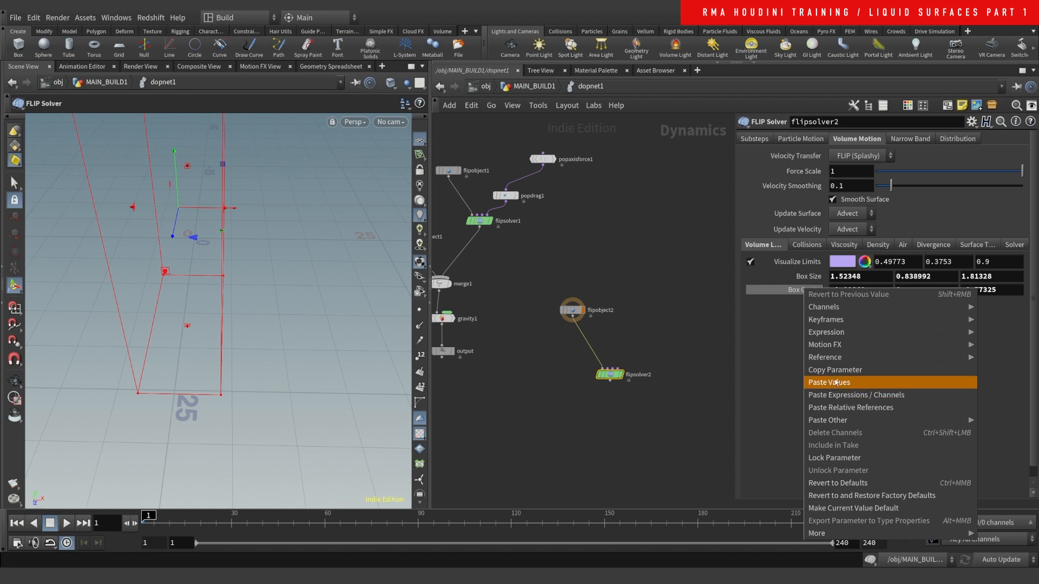
left_click_drag(482, 139, 440, 188)
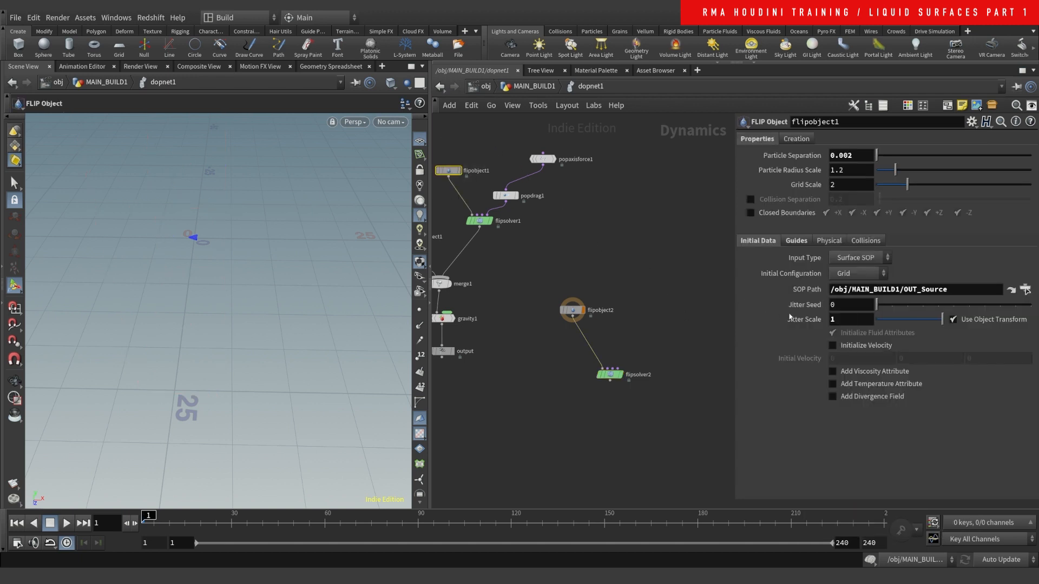
left_click(504, 220)
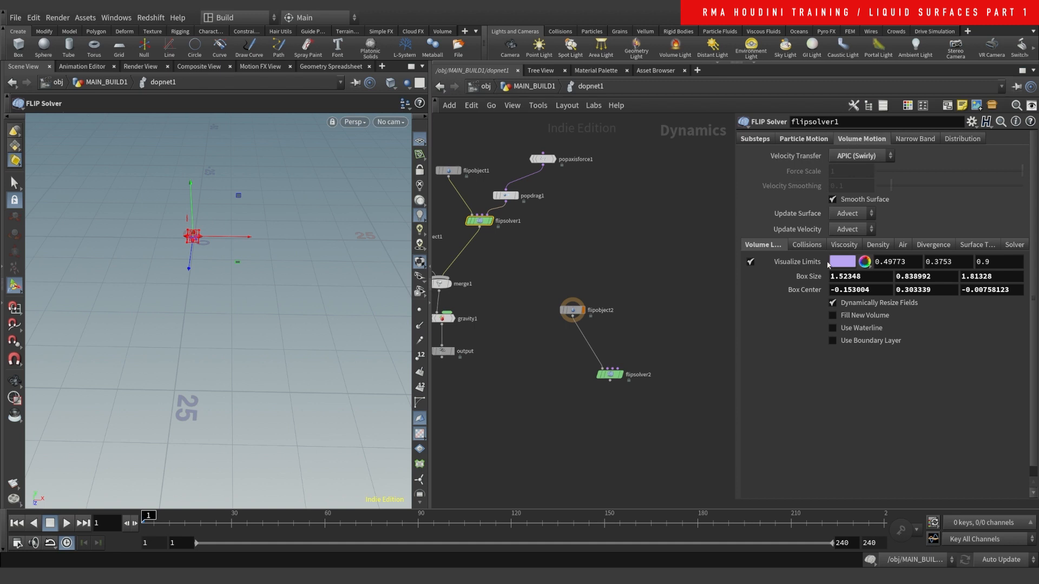
right_click(806, 291)
left_click(844, 375)
left_click_drag(656, 331, 602, 380)
right_click(806, 290)
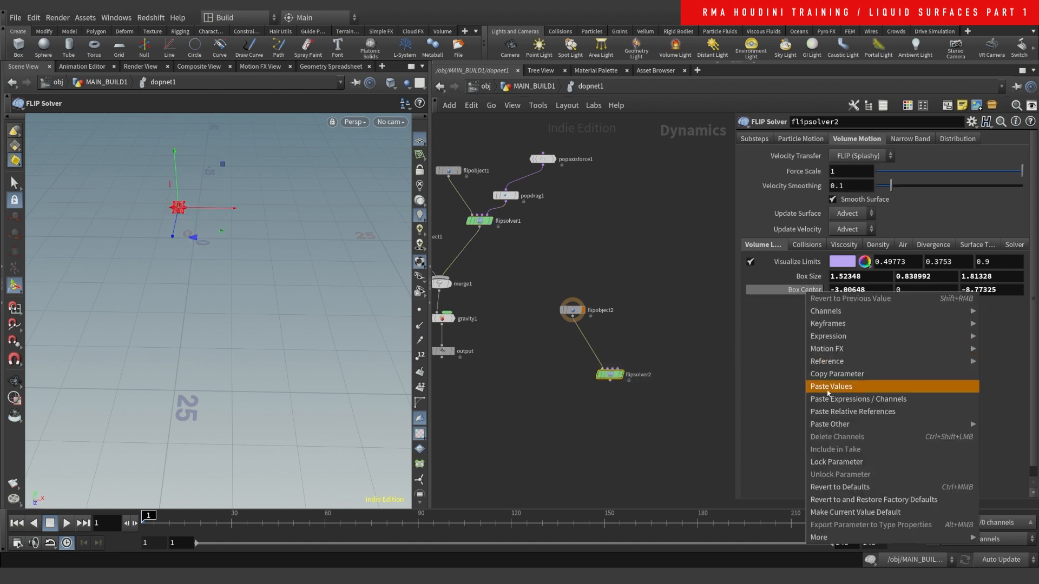
mouse_move(877, 423)
left_click(769, 425)
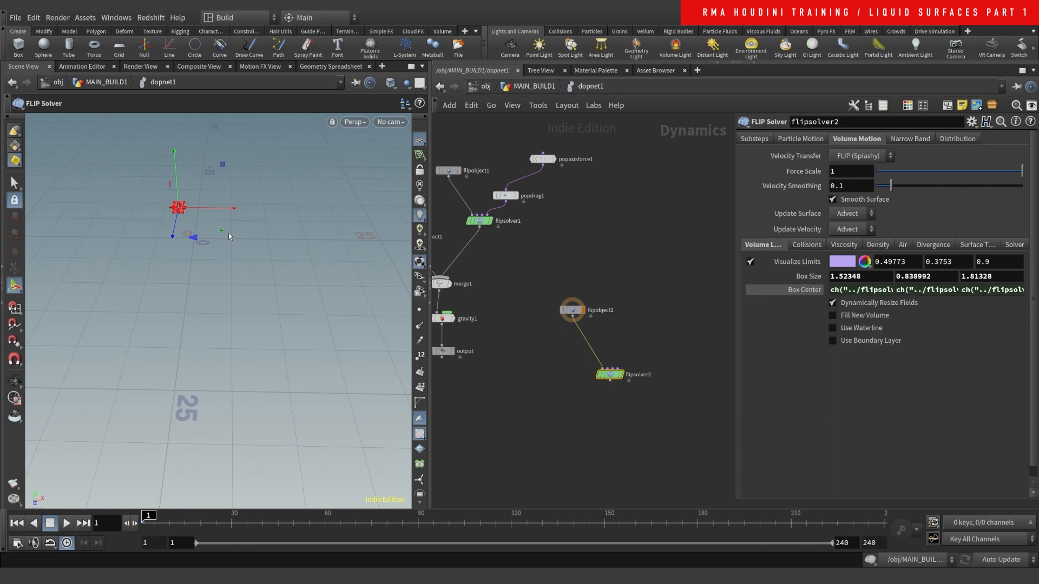
- Enlarge flipsolver2's volume limits box around the triangular particles to about 1.635 in X and 1.149 in Y, and show Box Center as evaluated values
key("space+g")
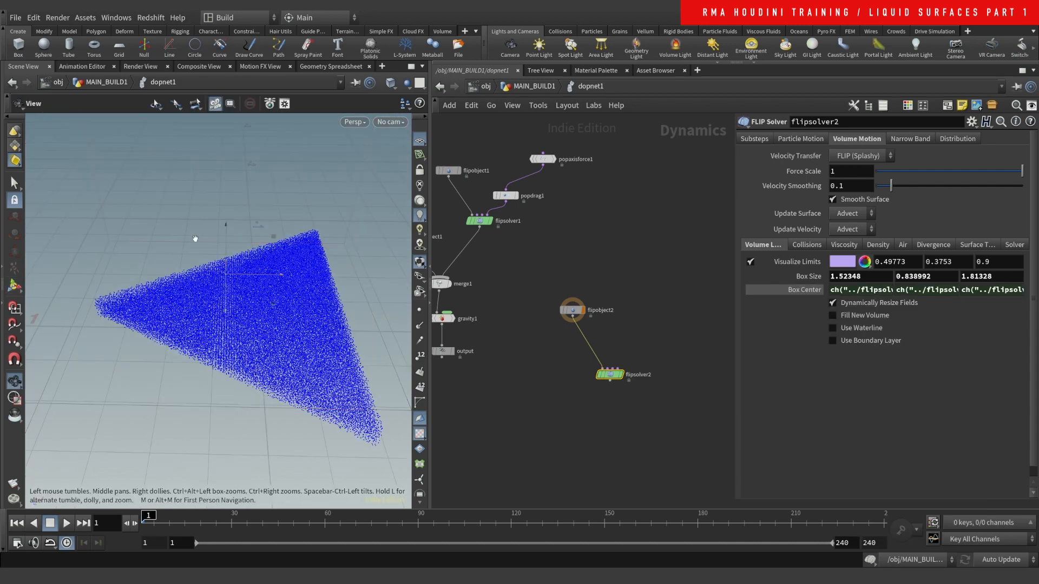
right_click_drag(221, 250, 135, 418, "alt")
key("Return")
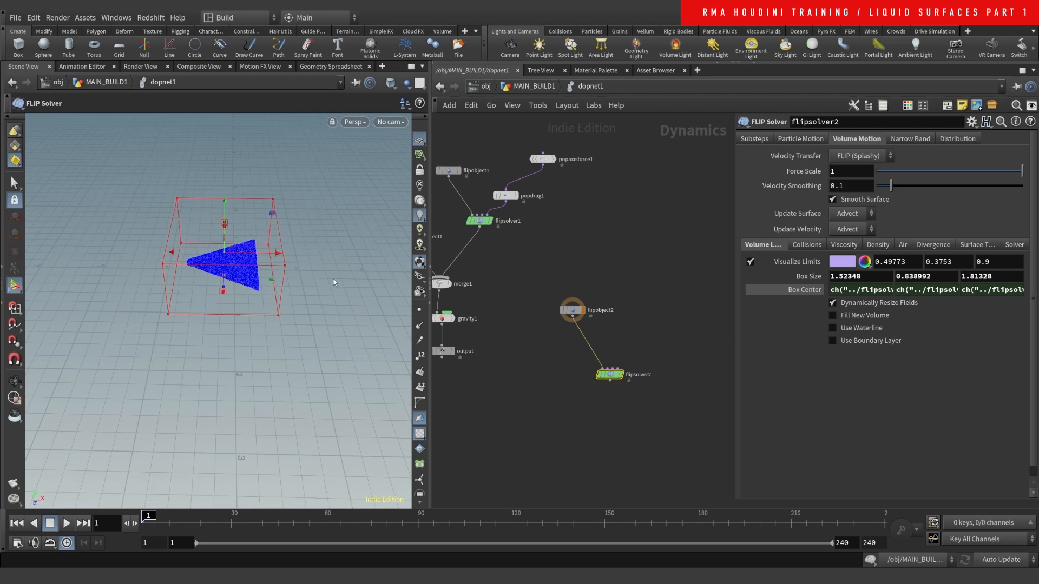
left_click_drag(278, 253, 243, 222)
key("Return")
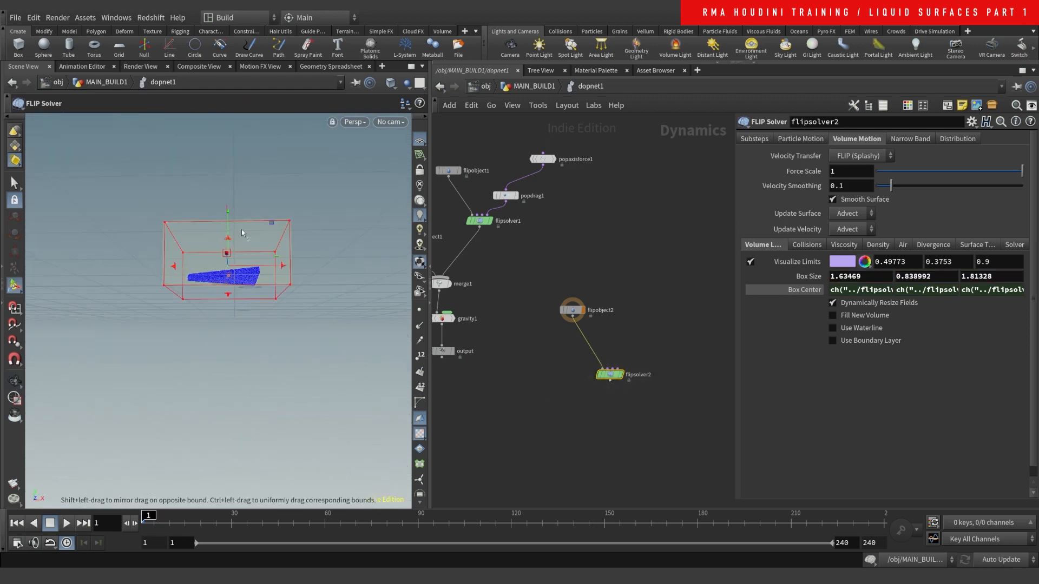
left_click_drag(229, 301, 230, 329)
left_click_drag(235, 265, 246, 304, "alt")
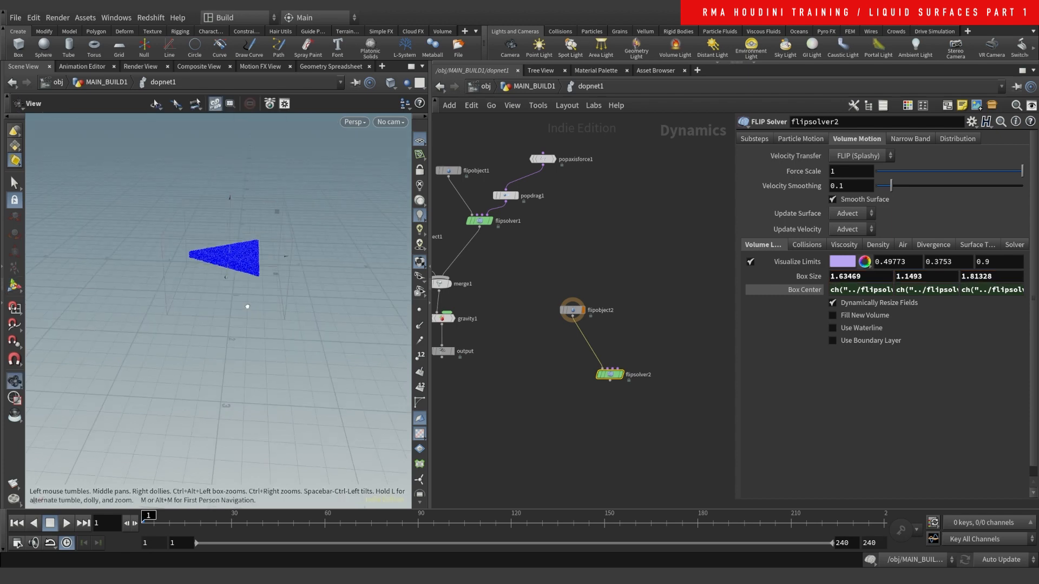
right_click_drag(235, 235, 303, 206, "alt")
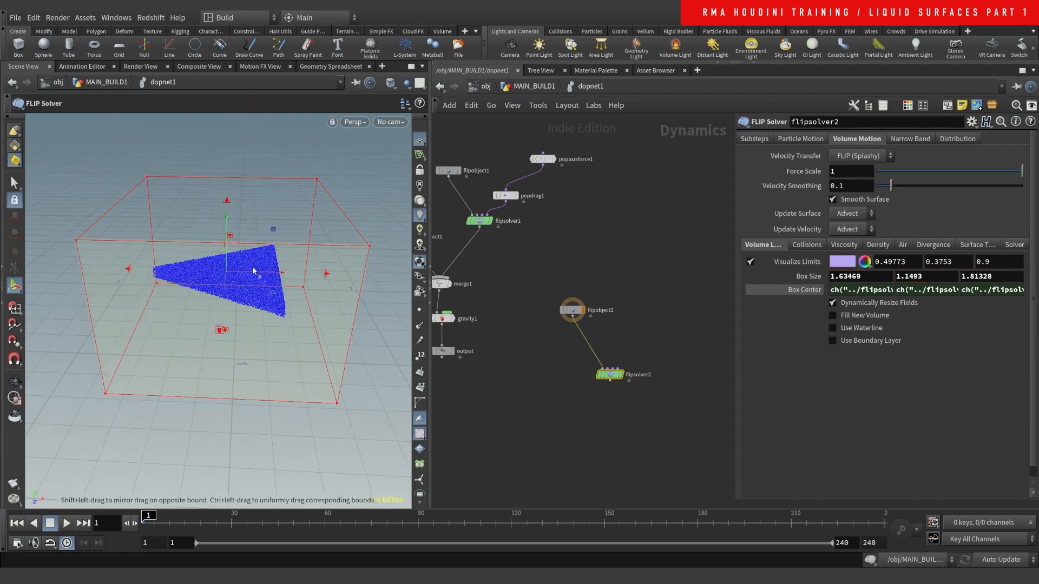
left_click_drag(255, 273, 289, 283, "alt")
left_click_drag(669, 342, 625, 377)
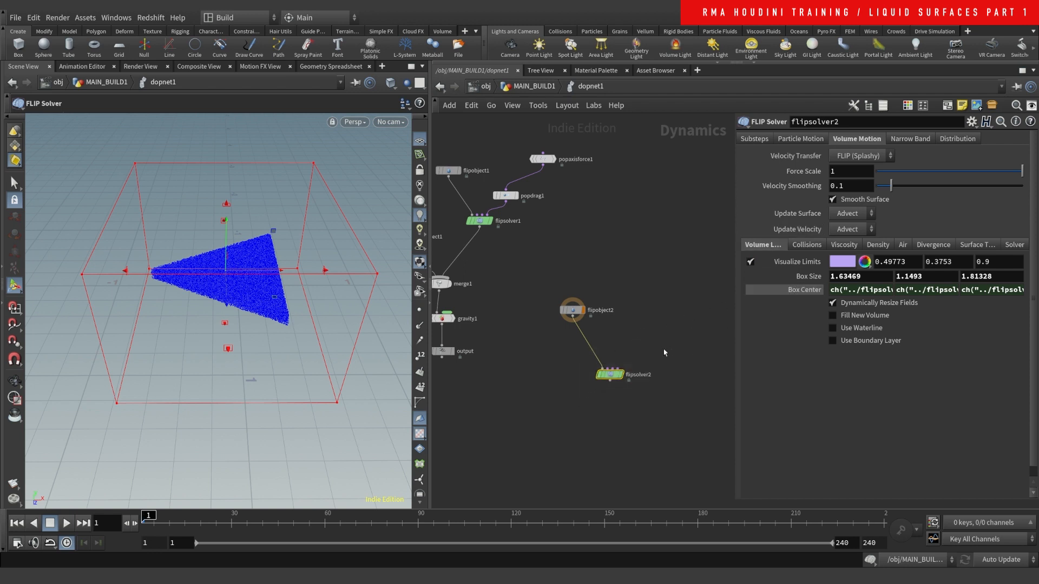
left_click(788, 290)
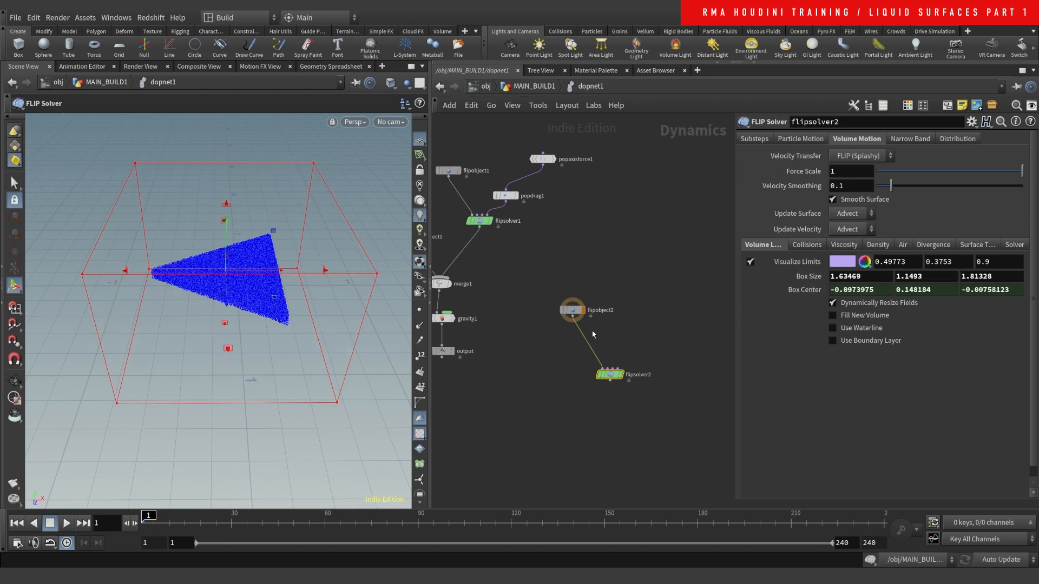
- Review flipsolver2's Collisions, Viscosity, Density, Air, Divergence, Surface Tension, Particle Motion and Substeps settings
left_click_drag(611, 374, 617, 358)
left_click_drag(668, 334, 586, 397)
left_click(807, 247)
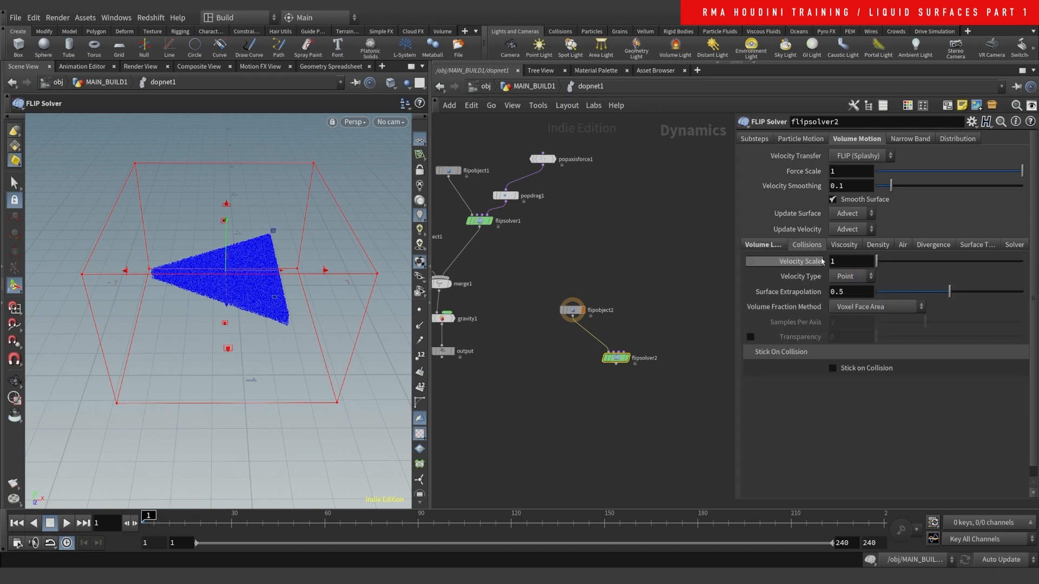
left_click(849, 247)
left_click_drag(684, 330, 603, 389)
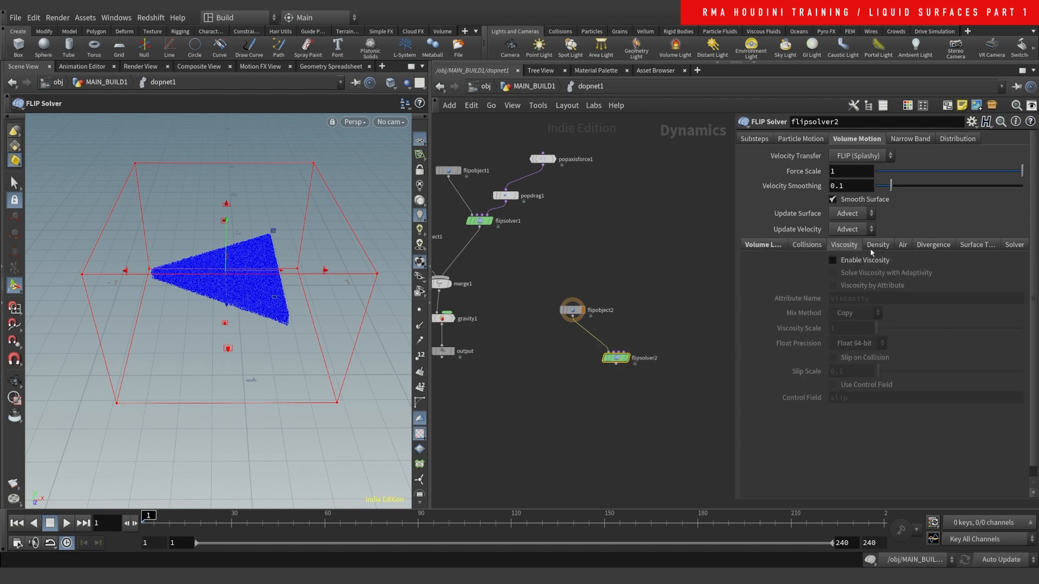
left_click(878, 246)
left_click(902, 246)
left_click(933, 246)
left_click(977, 246)
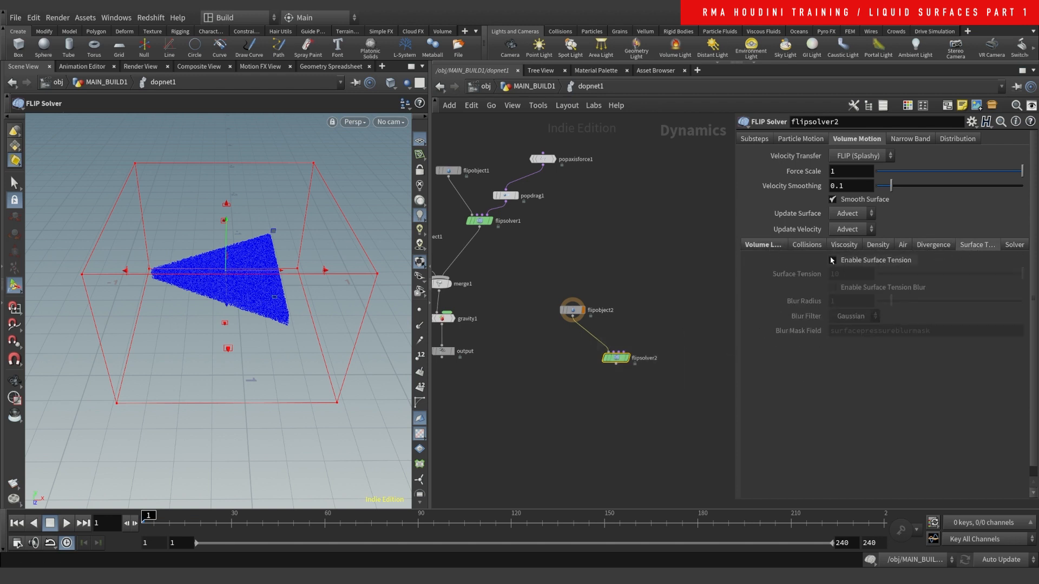
left_click(763, 245)
left_click(800, 140)
left_click(755, 139)
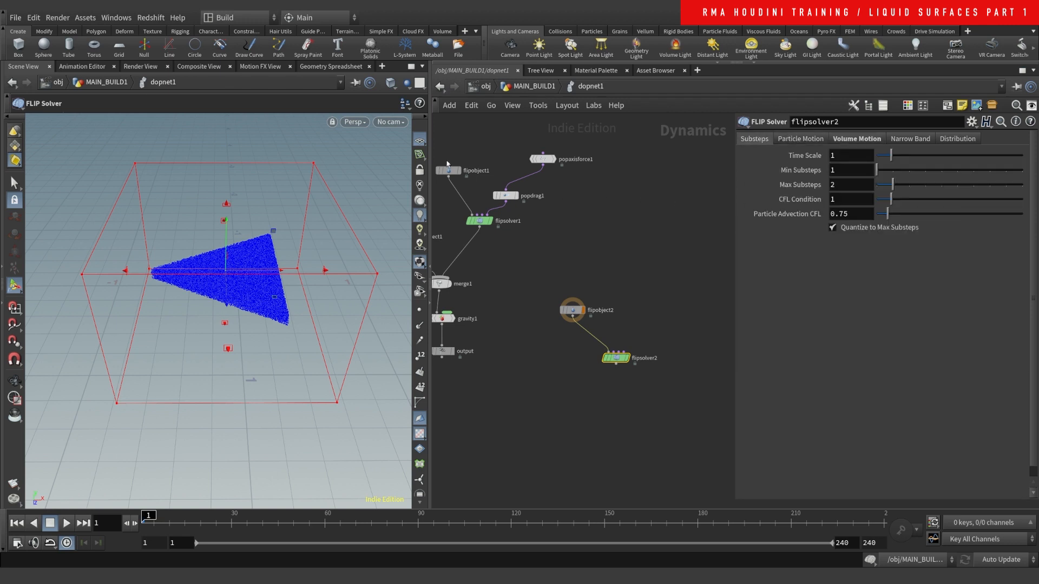
- Check flipsolver1's Volume Motion, Particle Motion and Substeps settings, and set flipsolver2's Velocity Transfer to APIC (Swirly)
left_click(478, 221)
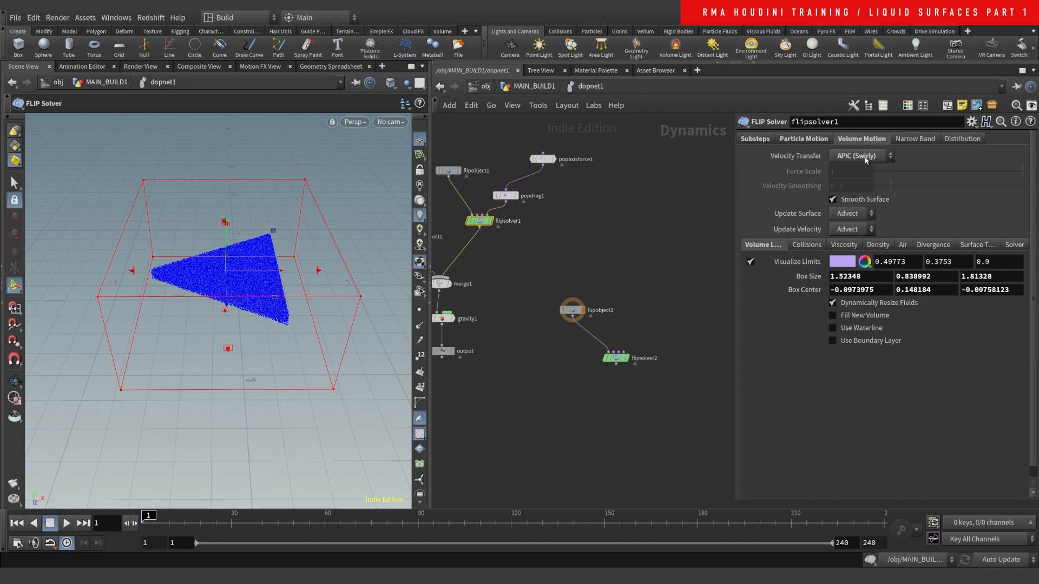
left_click(810, 140)
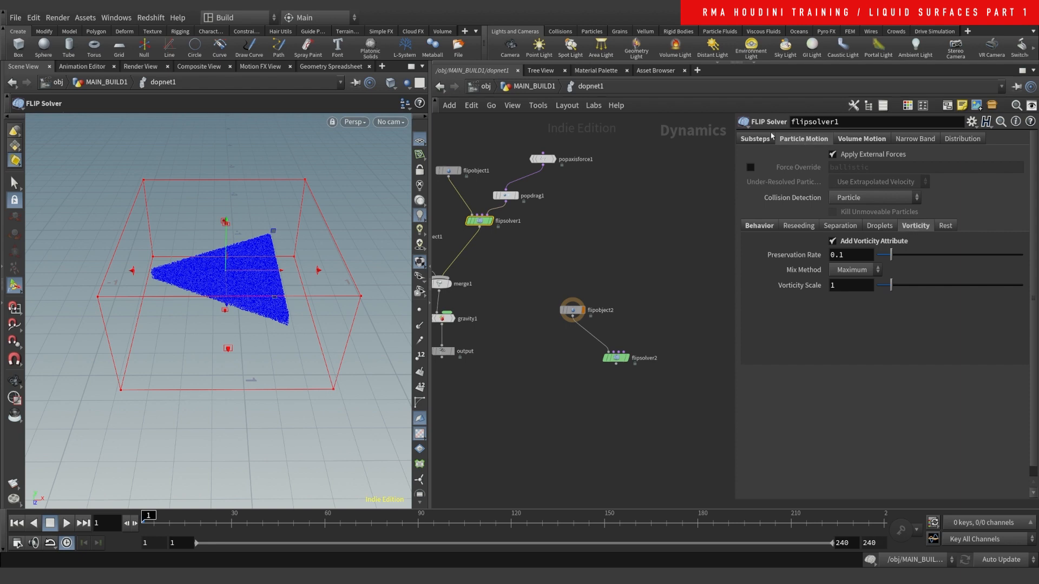
left_click(766, 140)
left_click(616, 358)
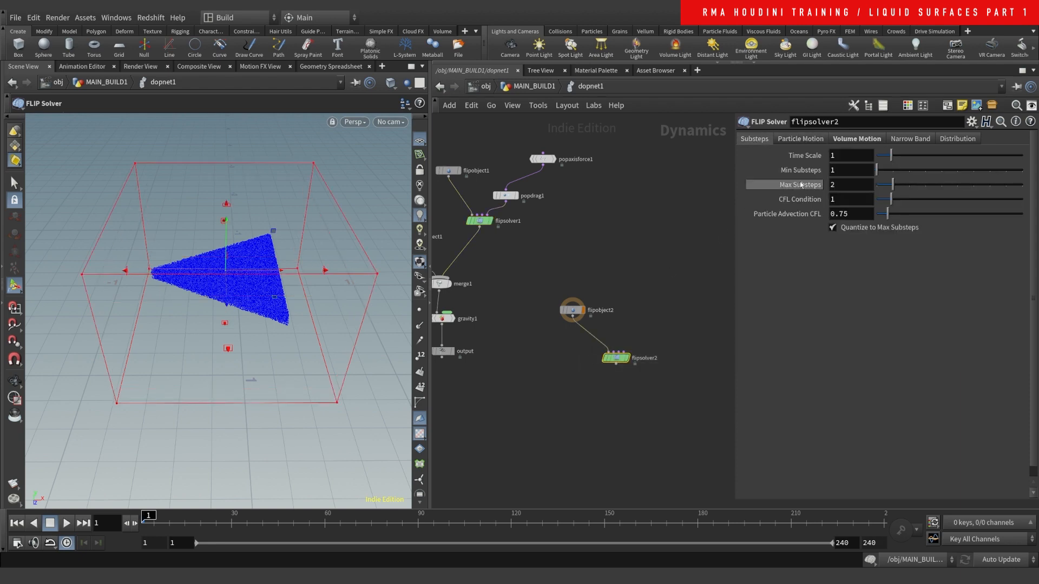
left_click(856, 139)
left_click(851, 156)
left_click(855, 181)
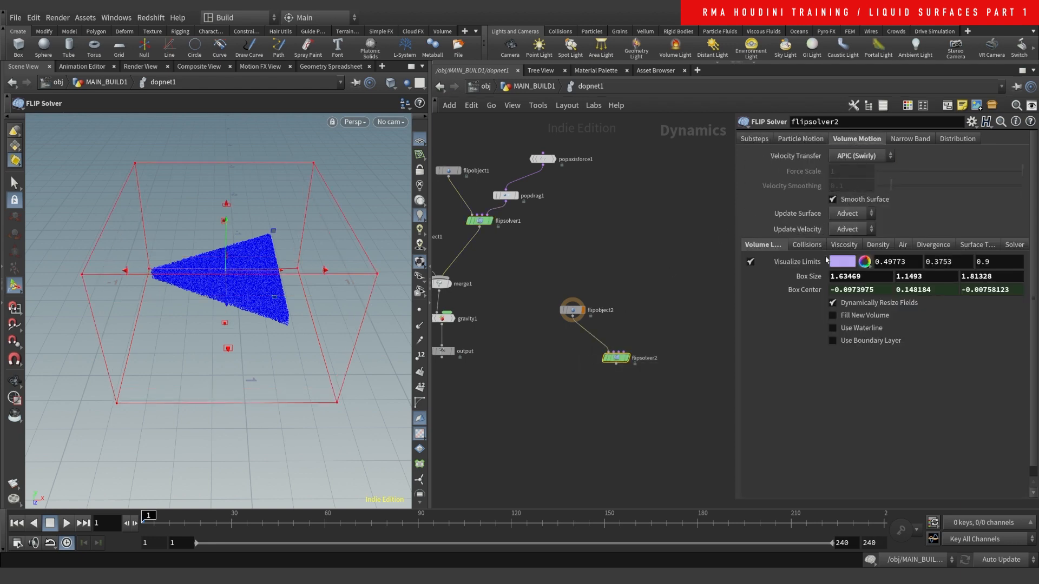
- Inspect flipsolver2's Divergence and Surface Tension settings, widening the parameter area so their names show in full
left_click(932, 245)
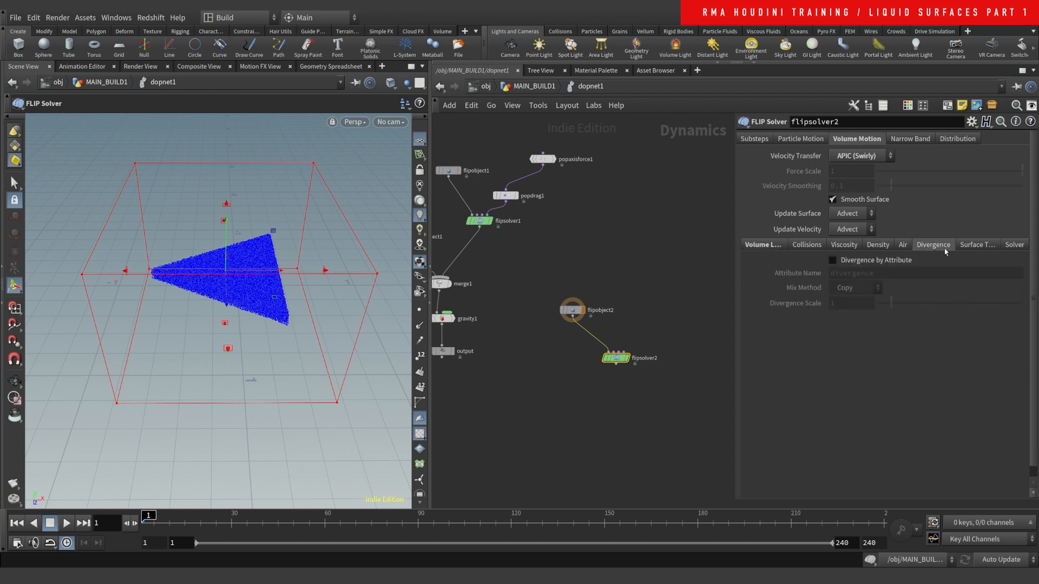
left_click(972, 246)
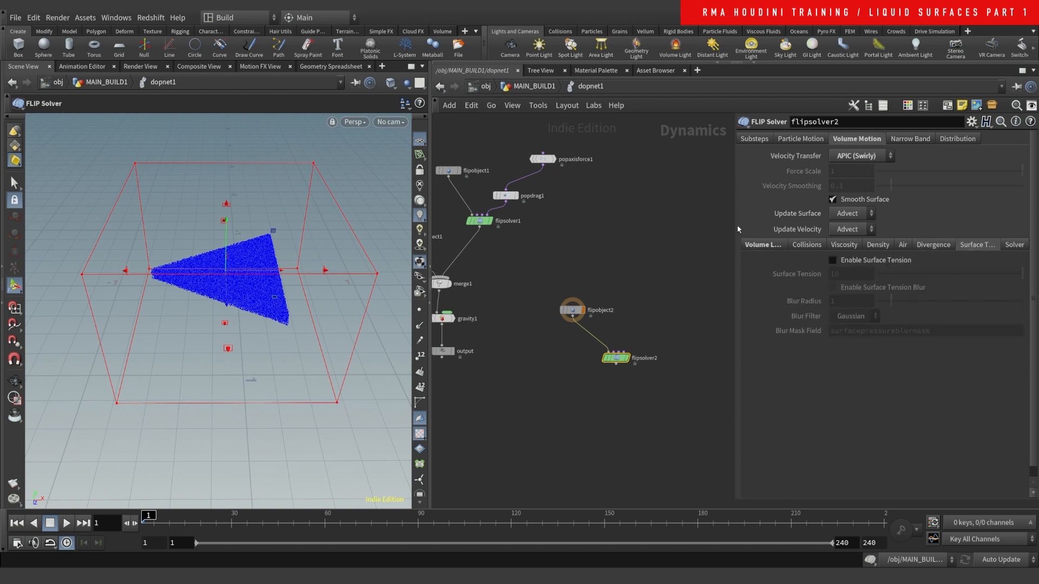
left_click_drag(734, 226, 643, 226)
left_click(857, 248)
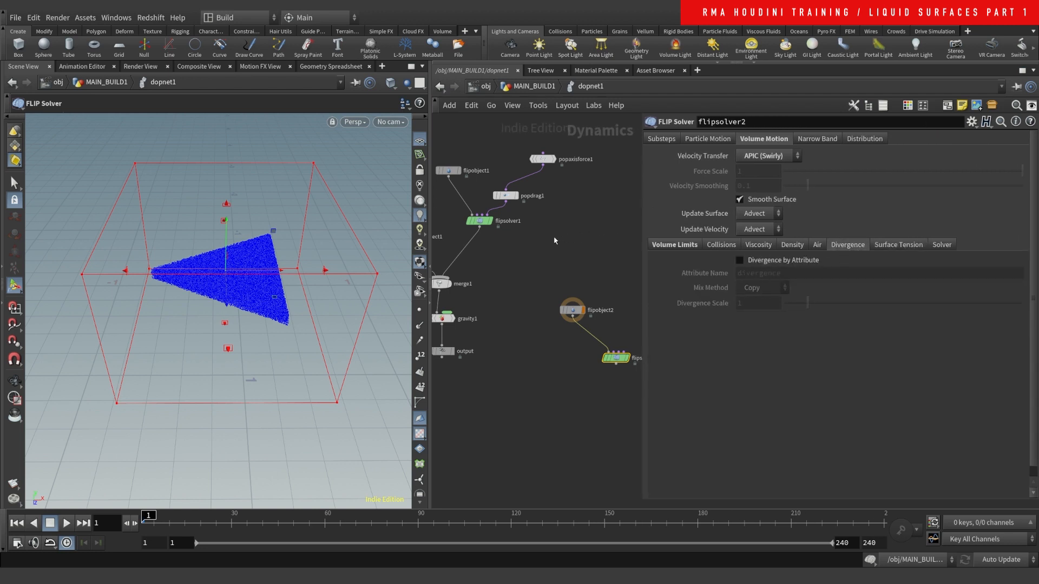
- Check flipsolver1's Volume Motion and Vorticity settings, and enable Add Vorticity Attribute on flipsolver2
left_click(484, 220)
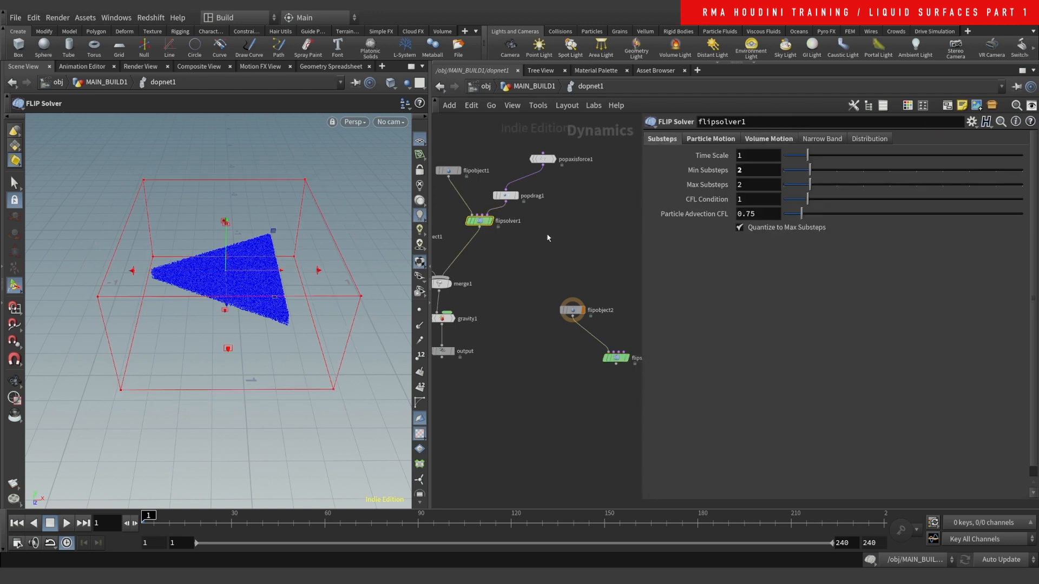
left_click(759, 139)
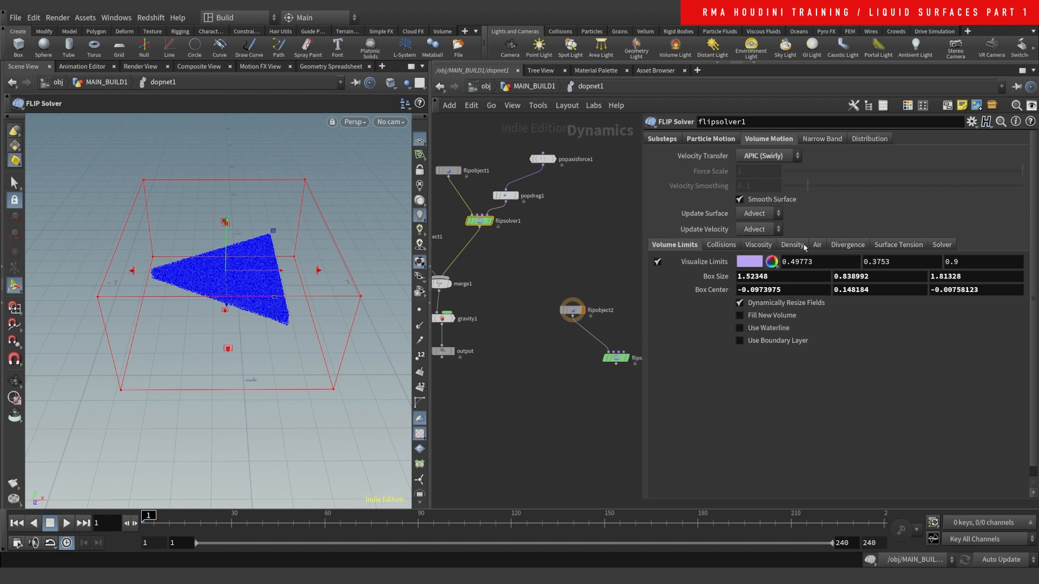
left_click(728, 140)
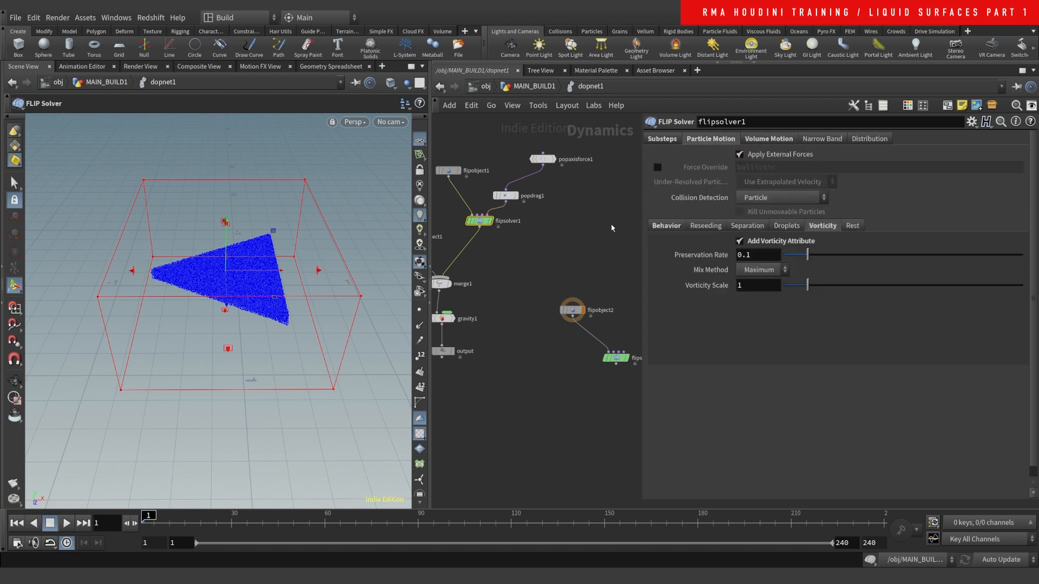
left_click(615, 357)
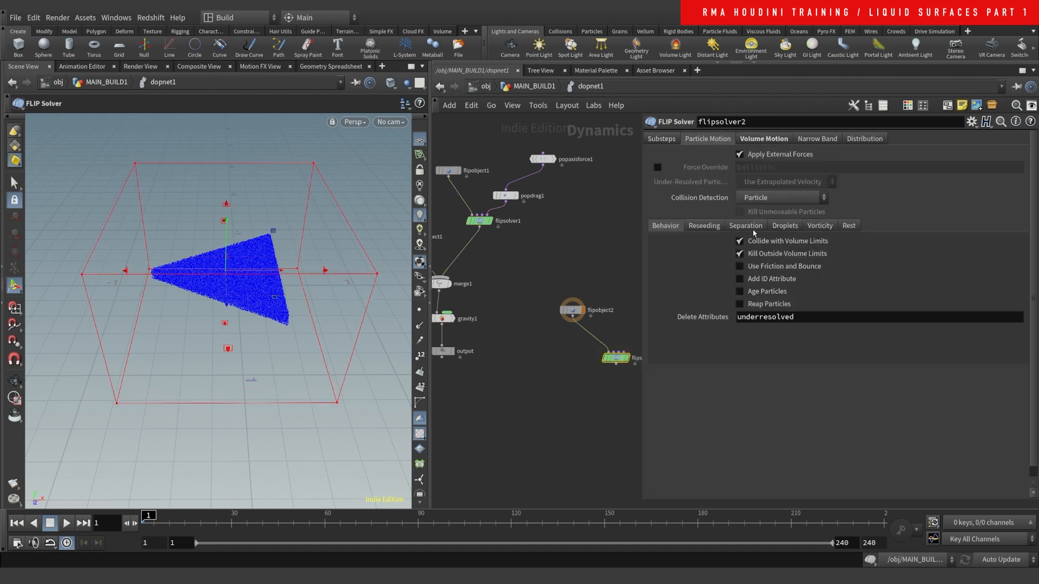
left_click(808, 226)
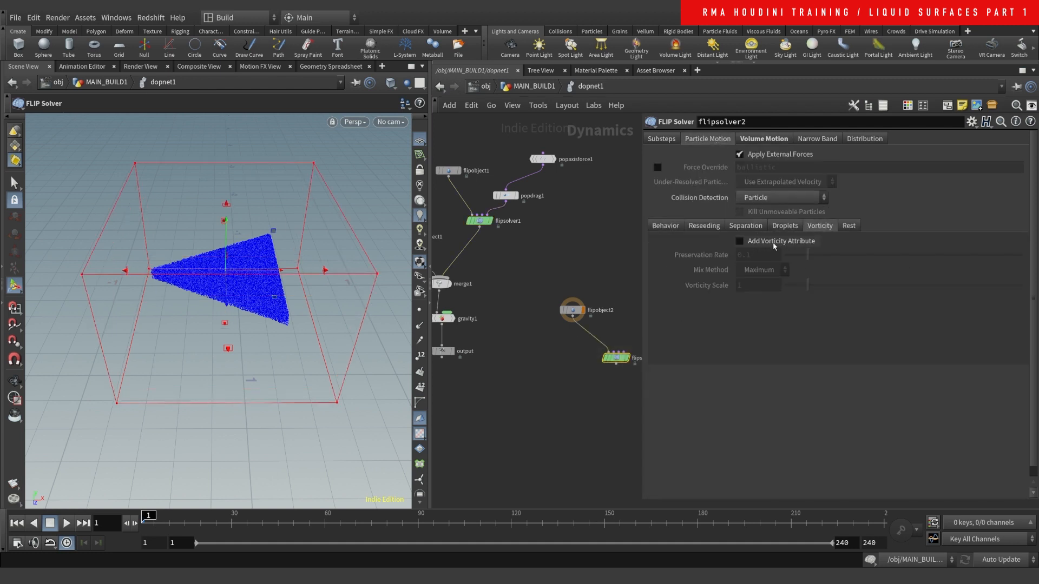
middle_click_drag(548, 273, 514, 232)
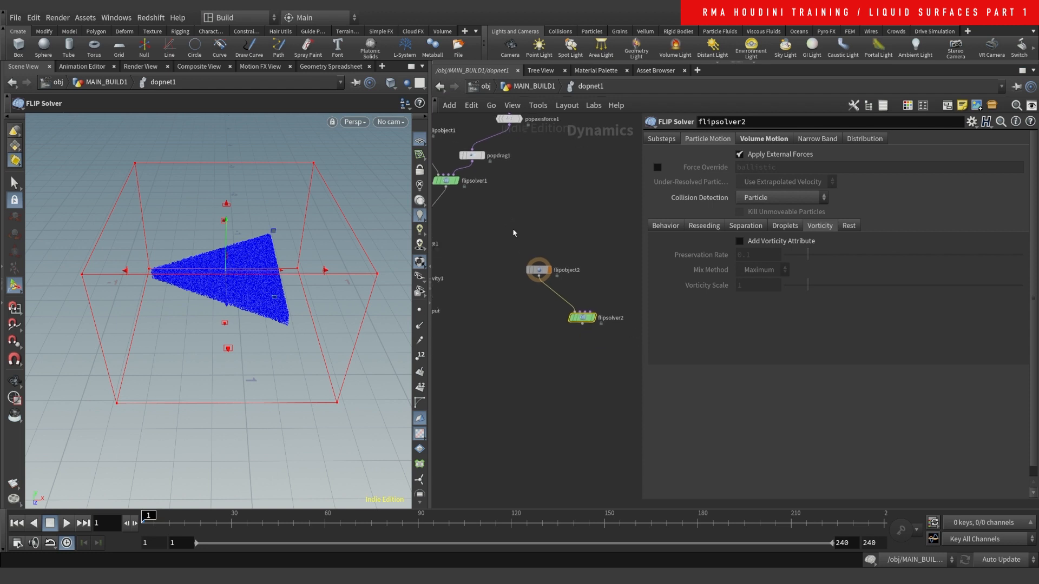
left_click(740, 241)
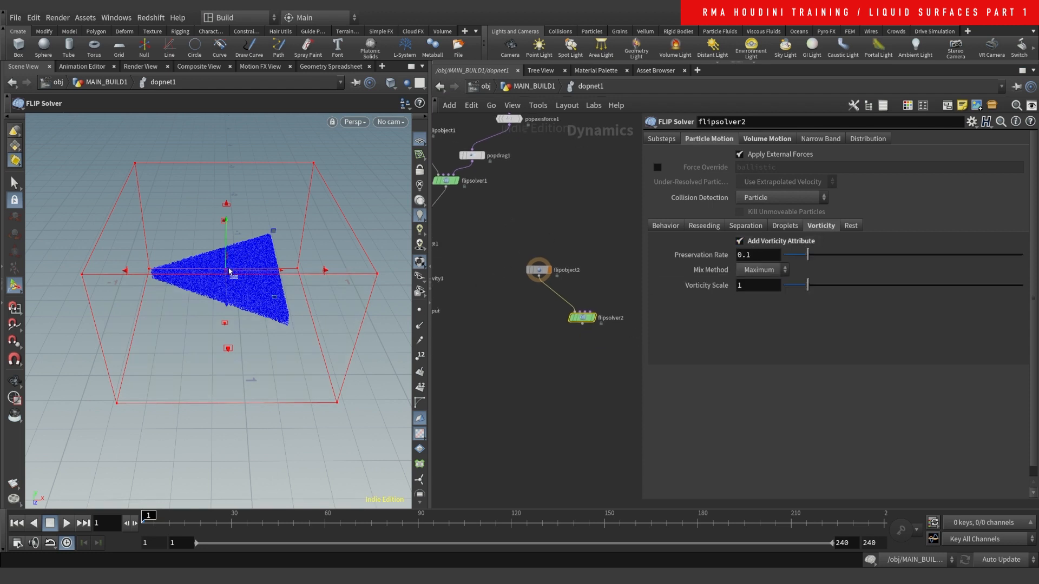
- Enable Add ID Attribute and Age Particles in flipsolver2's particle Behavior settings, widening the network area around the second setup
scroll(518, 353, "down", 4)
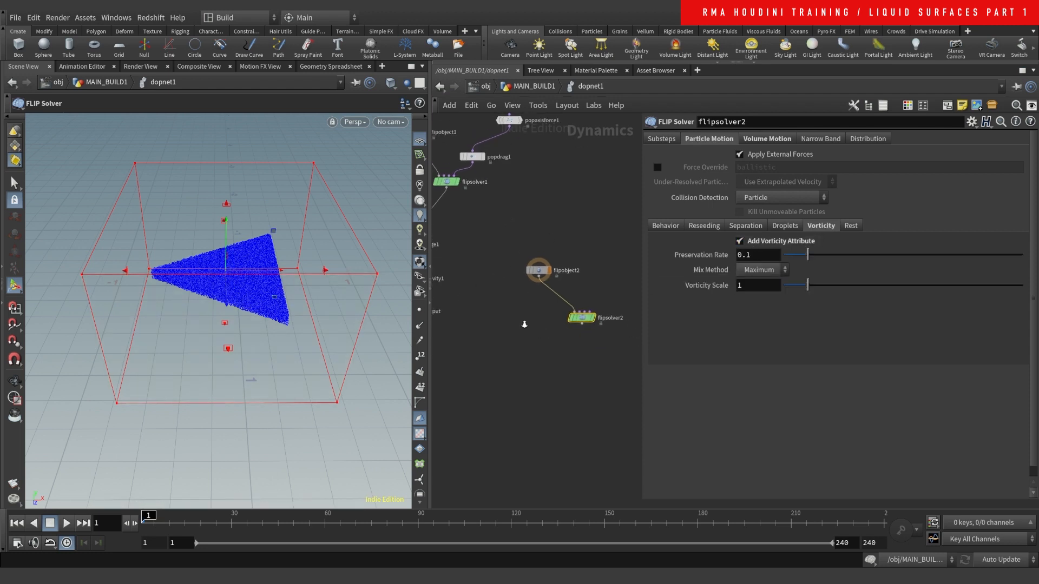
scroll(518, 353, "up", 3)
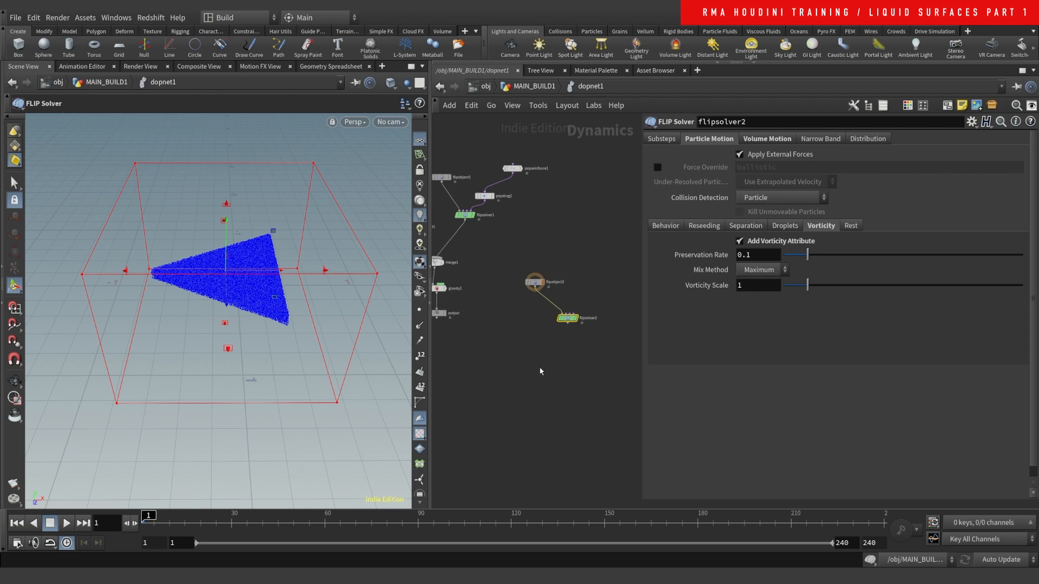
middle_click_drag(541, 372, 583, 375)
scroll(618, 381, "up", 4)
middle_click_drag(579, 302, 544, 306)
left_click_drag(641, 318, 721, 318)
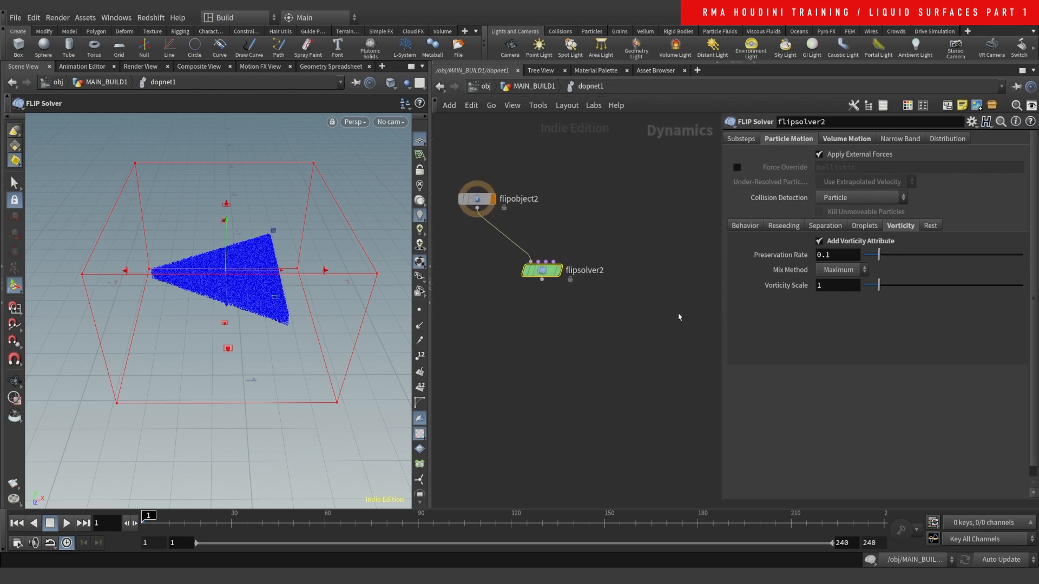
left_click(746, 226)
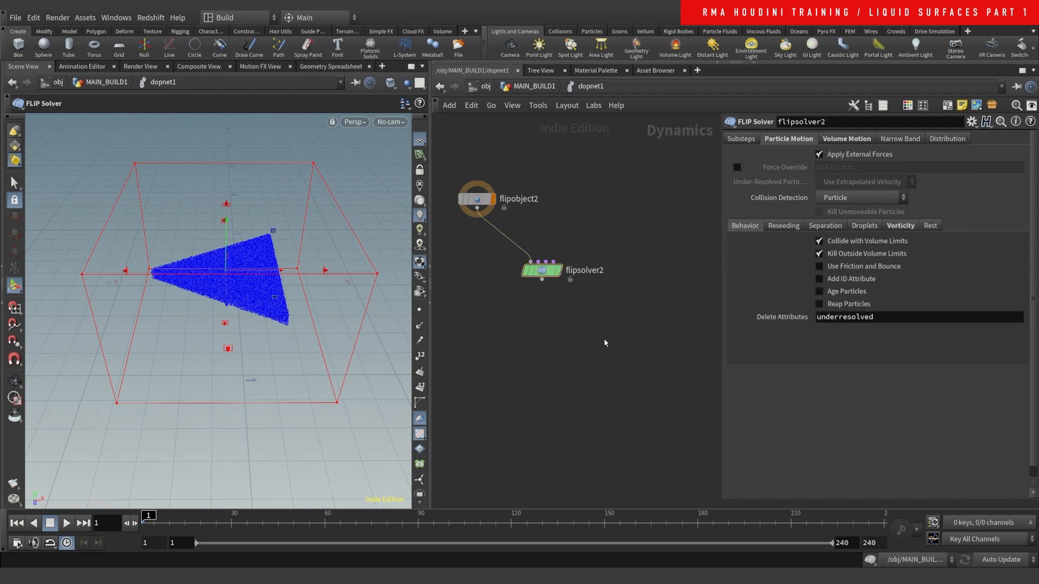
left_click(839, 278)
left_click(847, 290)
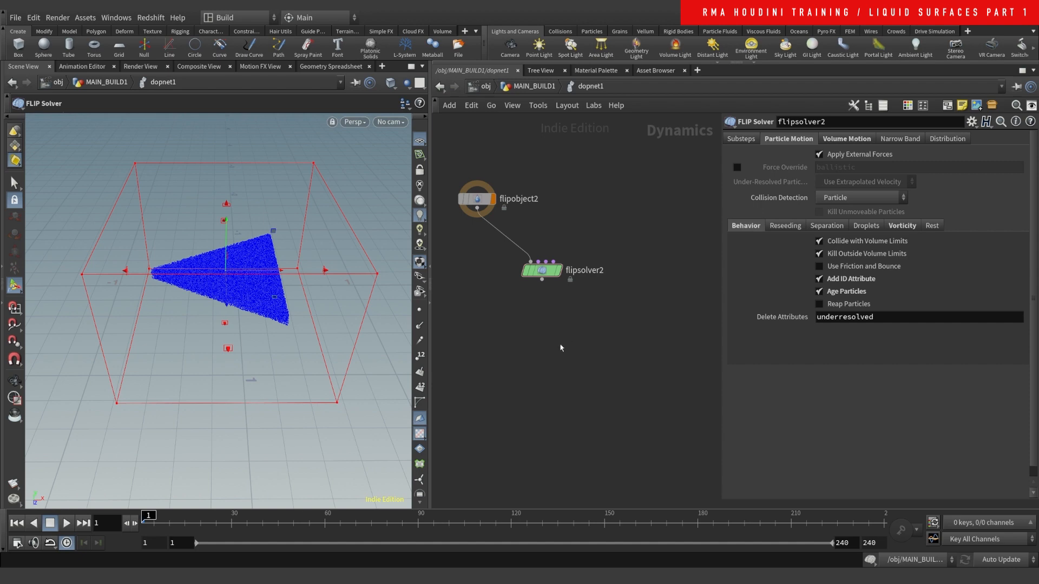
- Add a Static Object node below flipsolver2 in the DOP network
key("Tab")
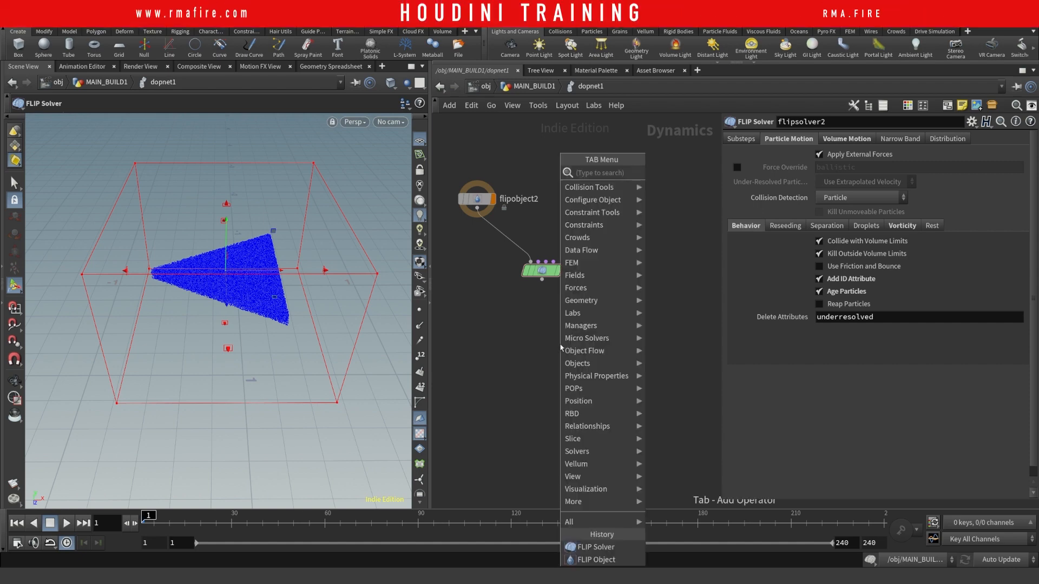
type("sta")
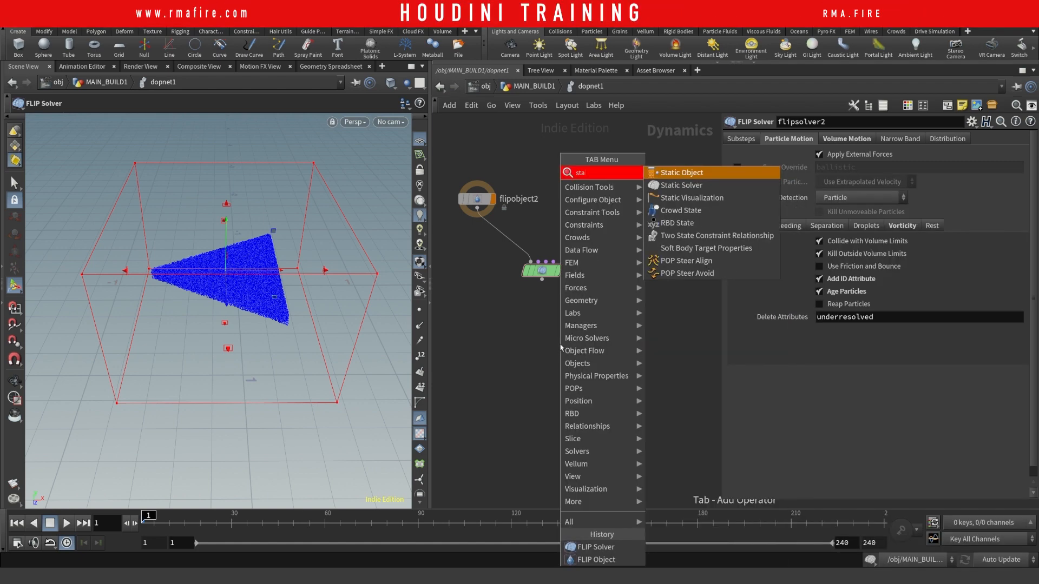
key("Return")
left_click(485, 318)
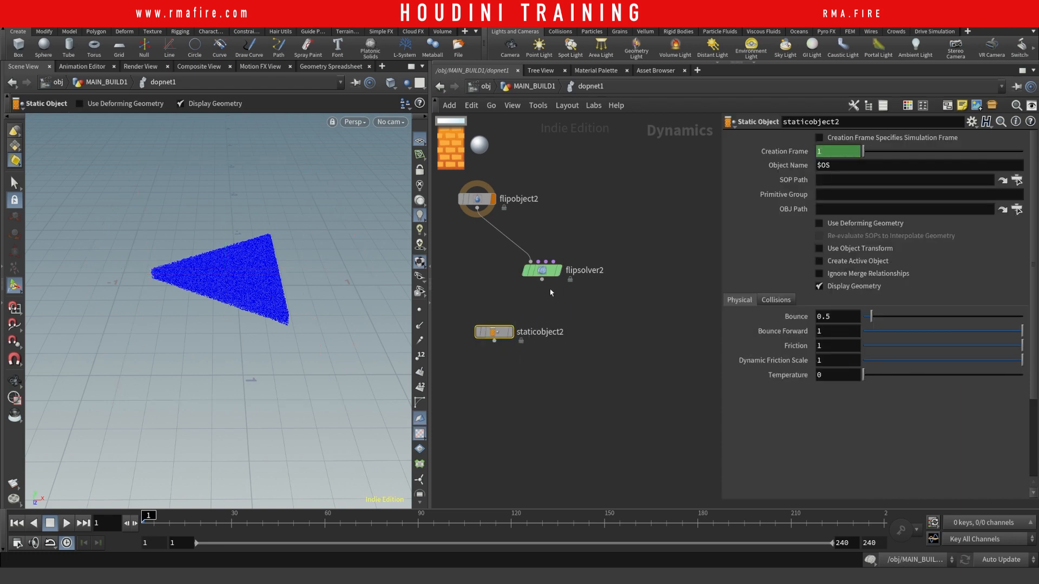
- Set the new static object's RBD Solver Collision Detection to Use Volume Collisions
left_click(774, 301)
scroll(1018, 303, "down", 3)
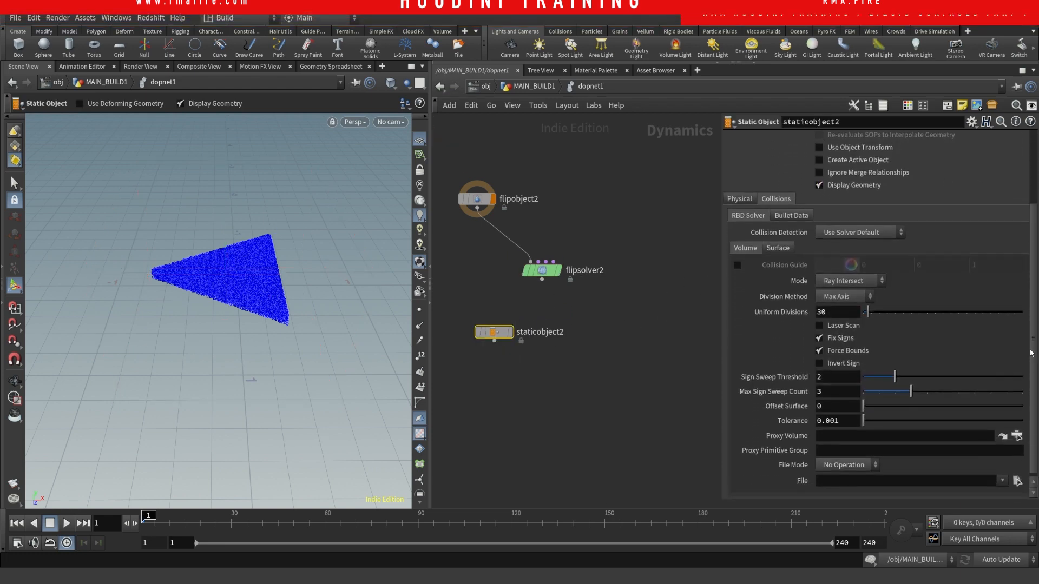
left_click(864, 230)
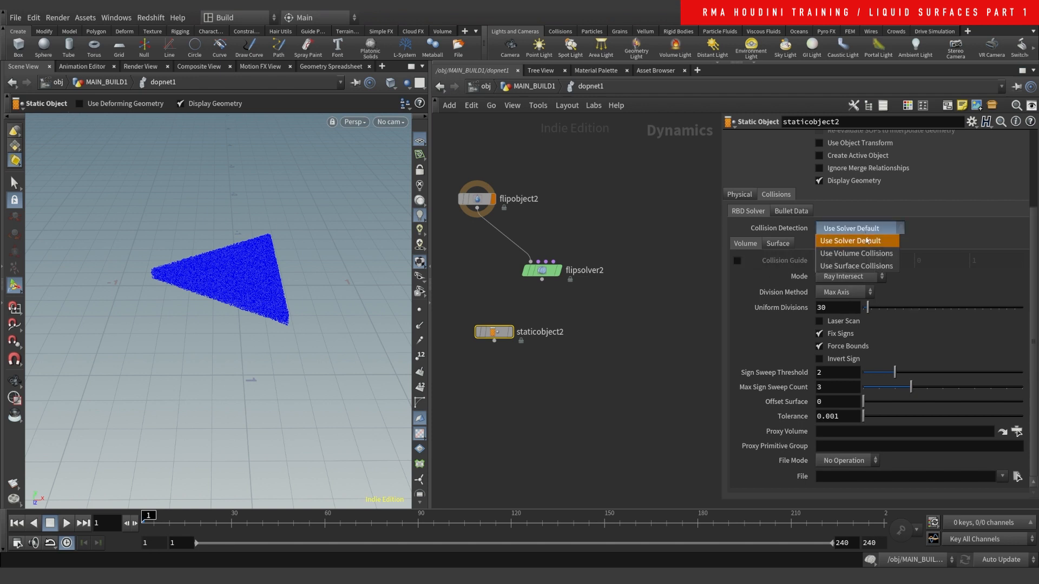
left_click(868, 250)
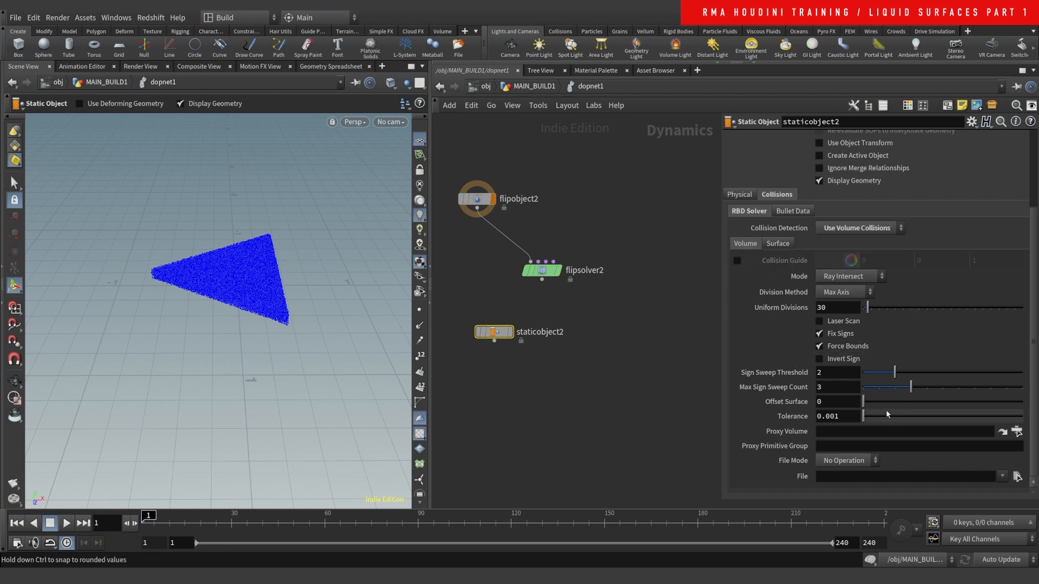
- Choose /obj/MAIN_BUILD1/OUT_VDB as the static object's Proxy Volume
left_click(1017, 431)
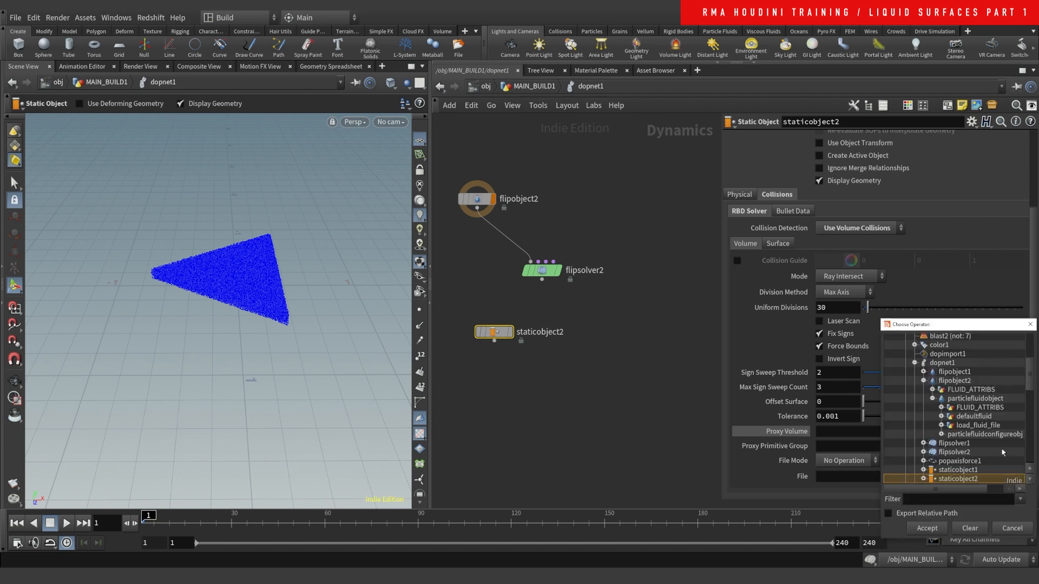
left_click_drag(945, 327, 739, 240)
left_click_drag(823, 311, 819, 262)
double_click(739, 305)
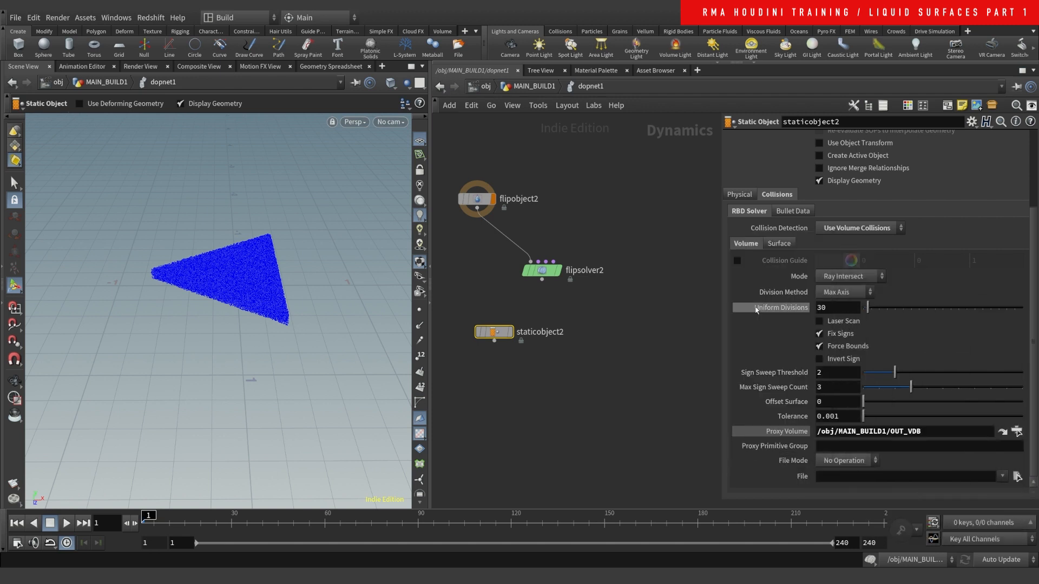
- Jump to the OUT_VDB source and inspect the polyextrude3 geometry and the vdbfrompolygons1 settings feeding it
left_click(1003, 431)
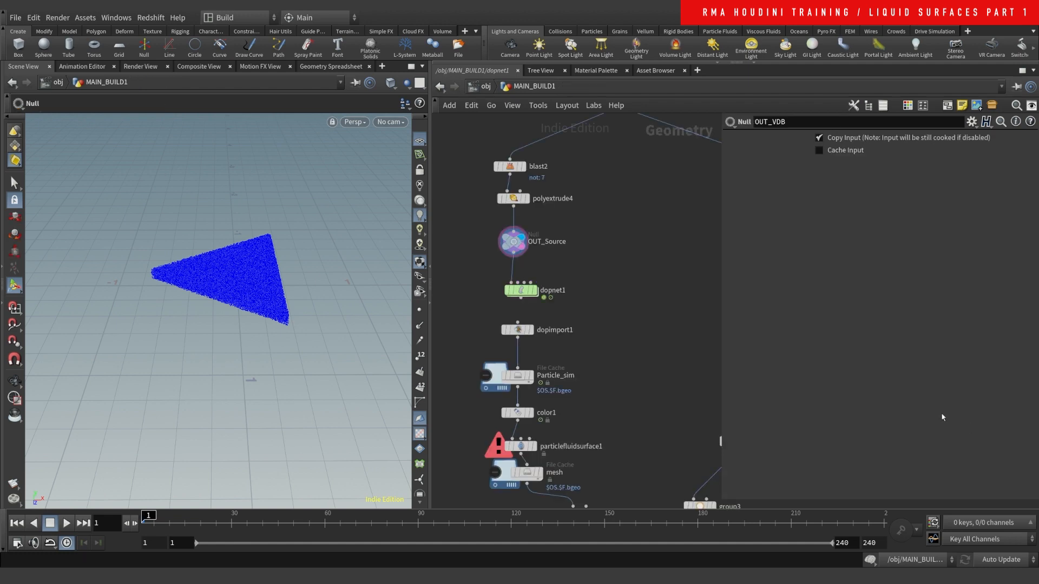
scroll(592, 241, "down", 4)
middle_click_drag(613, 222, 529, 267)
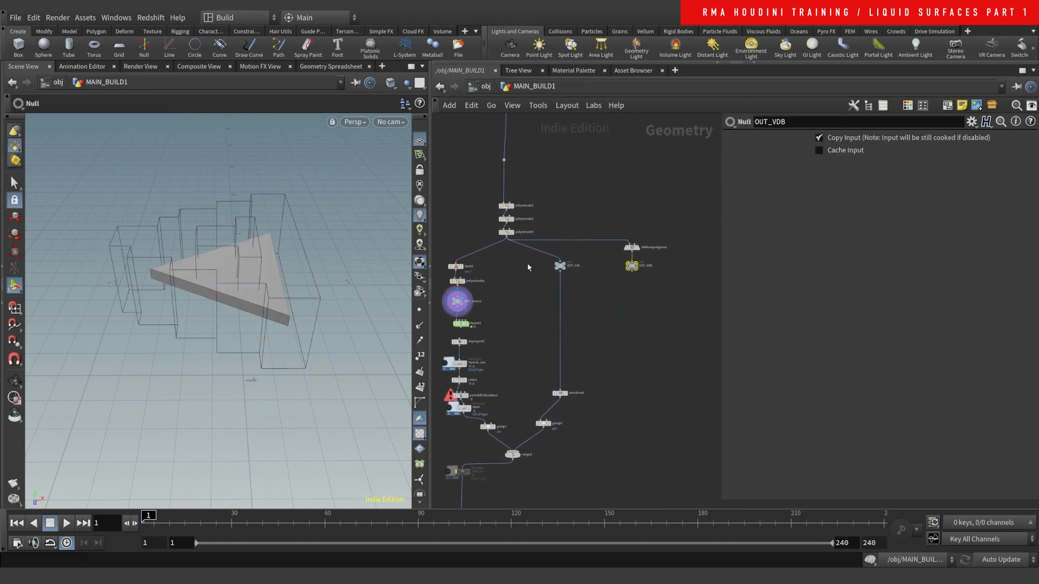
scroll(522, 278, "up", 3)
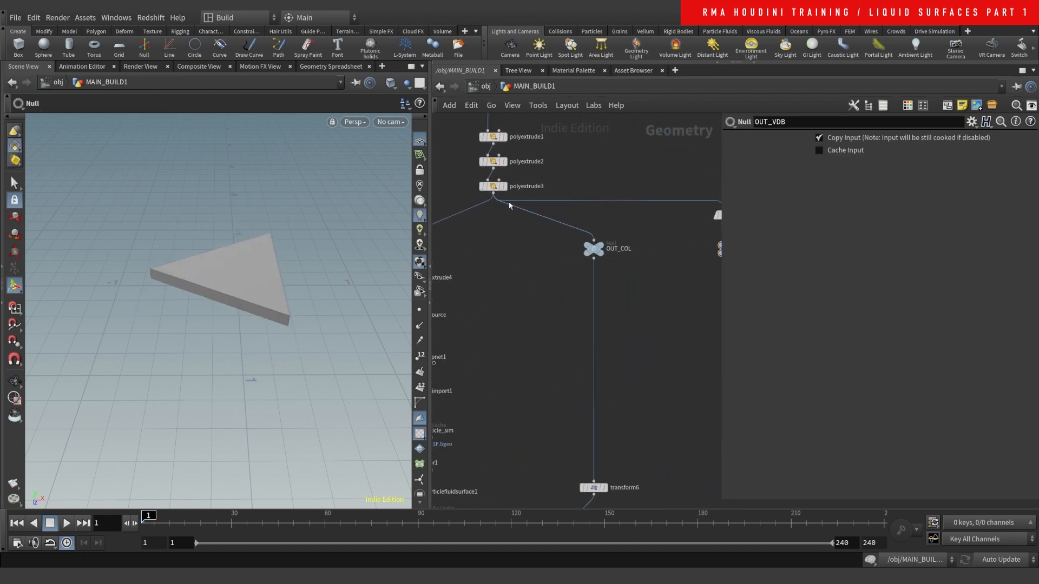
left_click(494, 186)
left_click(545, 202)
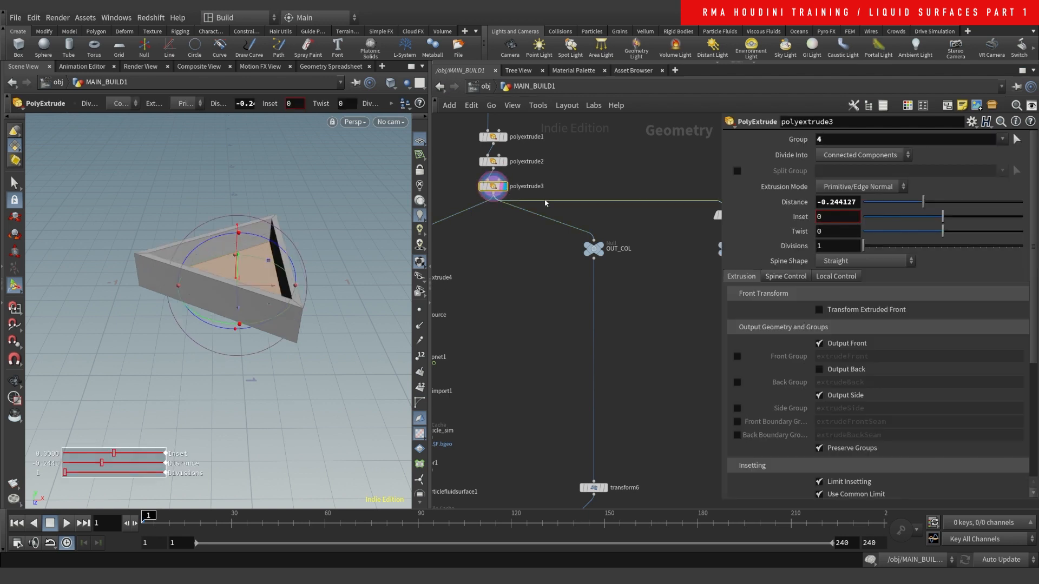
middle_click_drag(640, 165, 554, 166)
left_click(655, 218)
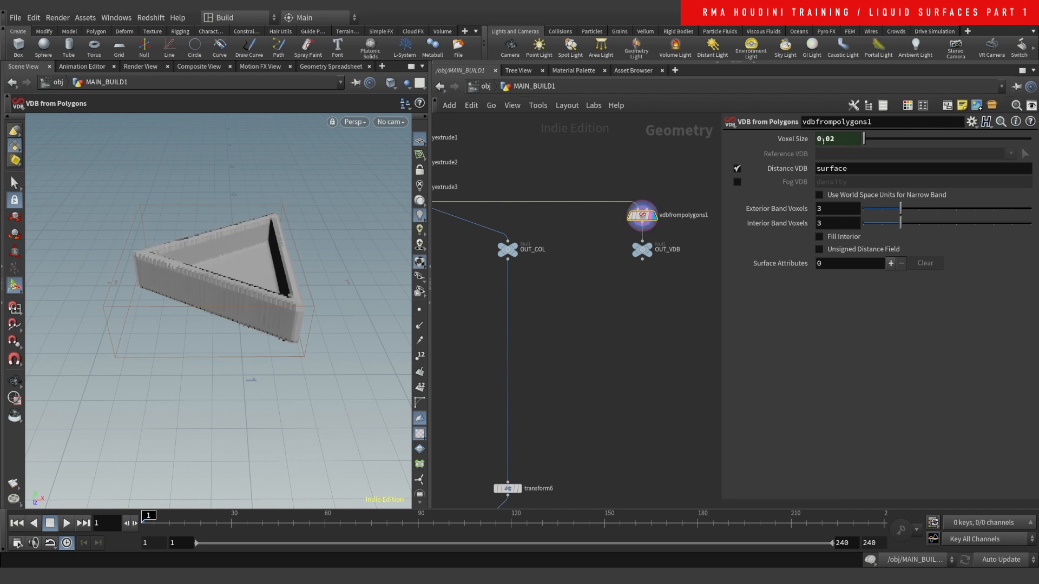
scroll(587, 238, "up", 1)
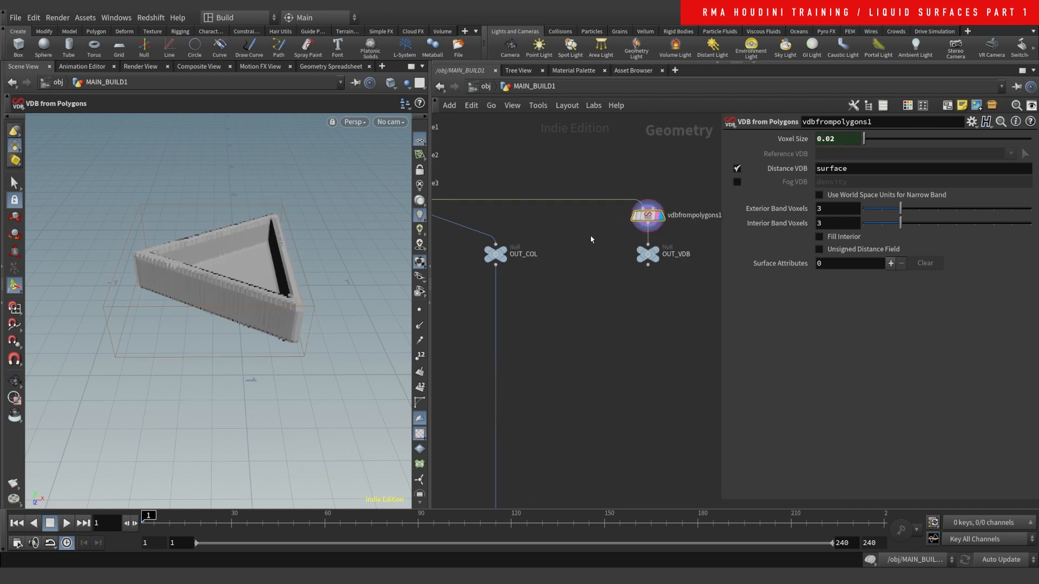
- Try a VDB from Particles node fed by polyextrude3, displayed with a Voxel Size of .01
key("Tab")
type("vdbf pa")
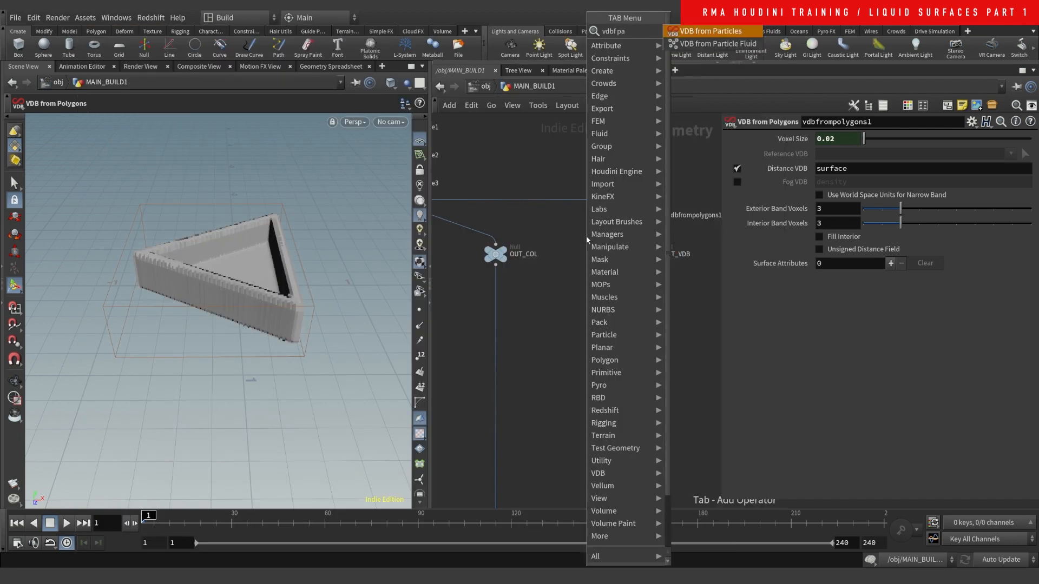
key("Return")
left_click(587, 239)
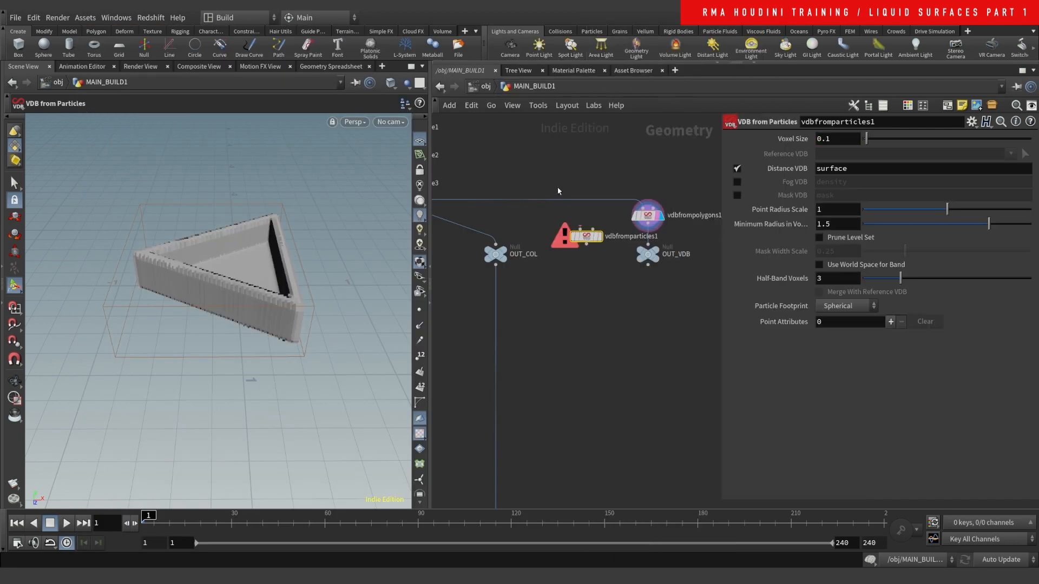
left_click_drag(565, 200, 580, 269)
left_click(599, 237)
left_click_drag(835, 140, 722, 114)
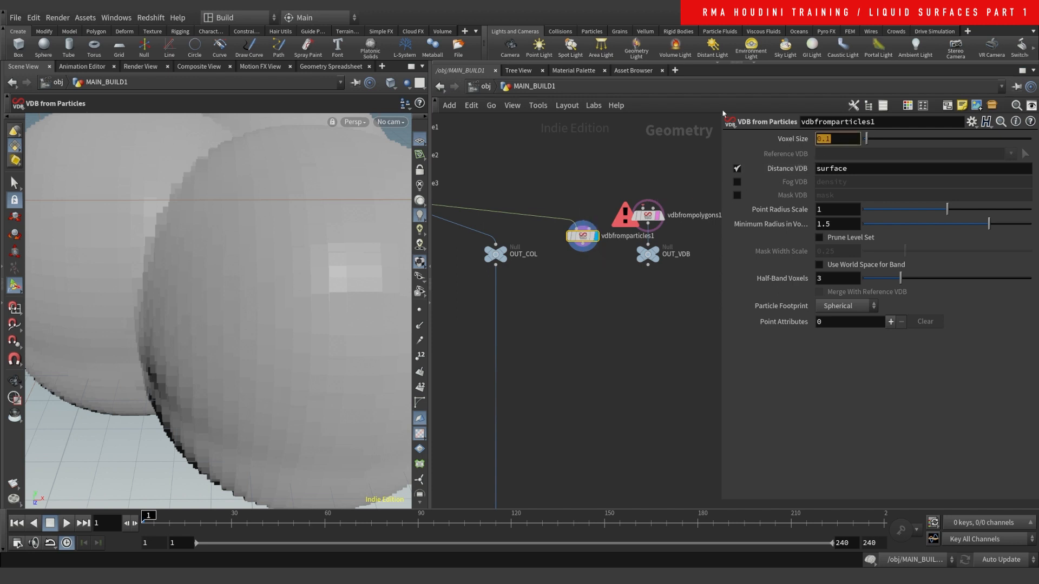
type(".01")
key("Return")
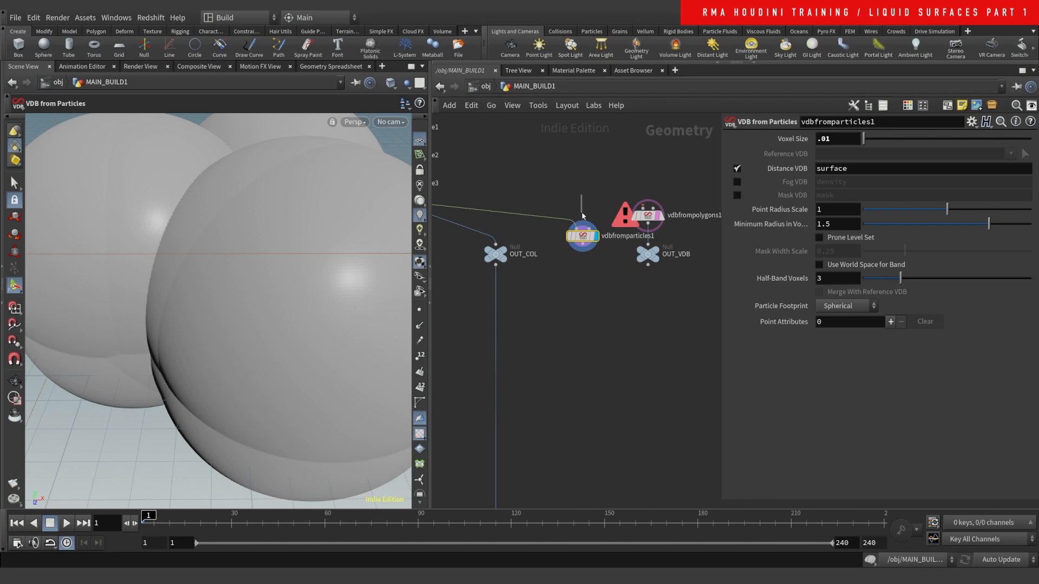
- Add a VDB from Polygons node fed by polyextrude3 and delete the VDB from Particles node
key("Tab")
type("vdbfpo")
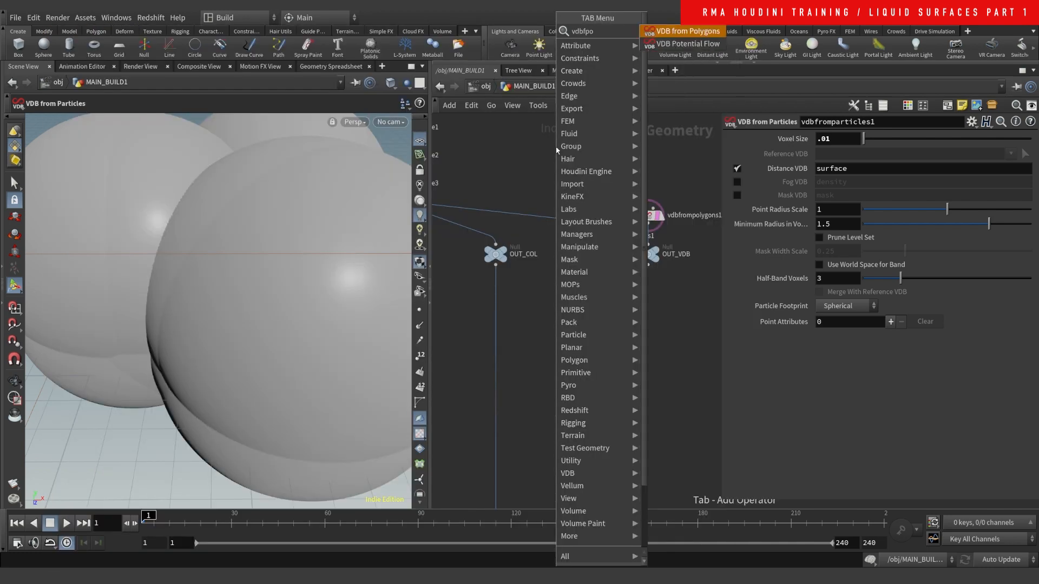
key("Return")
left_click(557, 149)
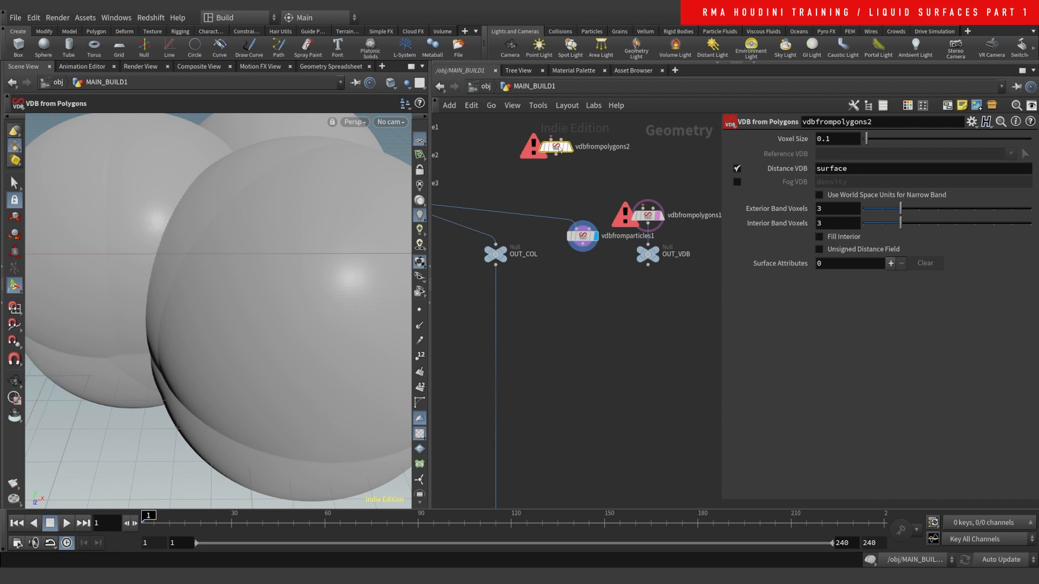
left_click_drag(560, 149, 557, 219)
key("Delete")
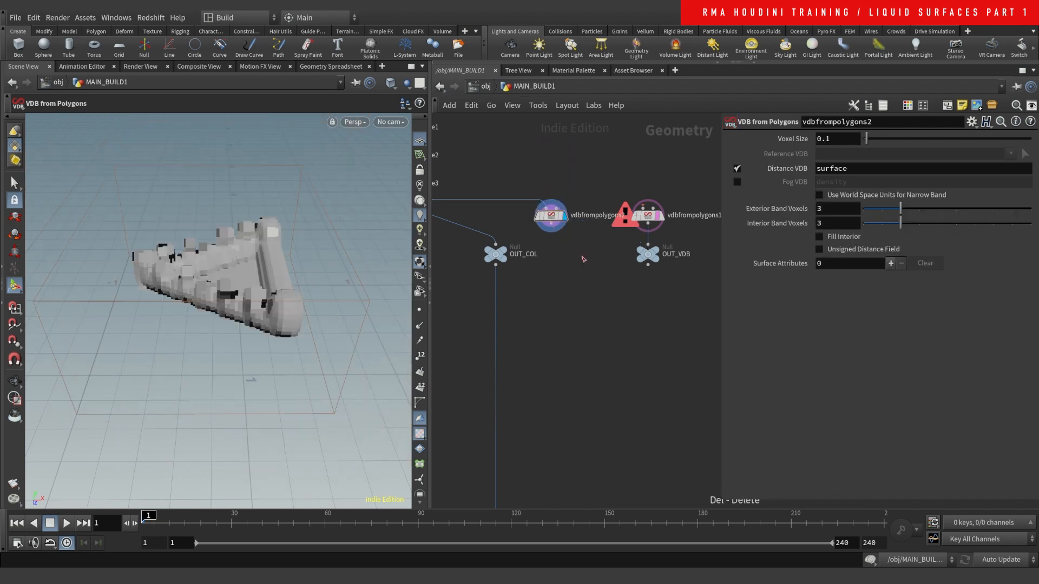
- Set the Voxel Size of the new VDB from Polygons node to .01
left_click(560, 209)
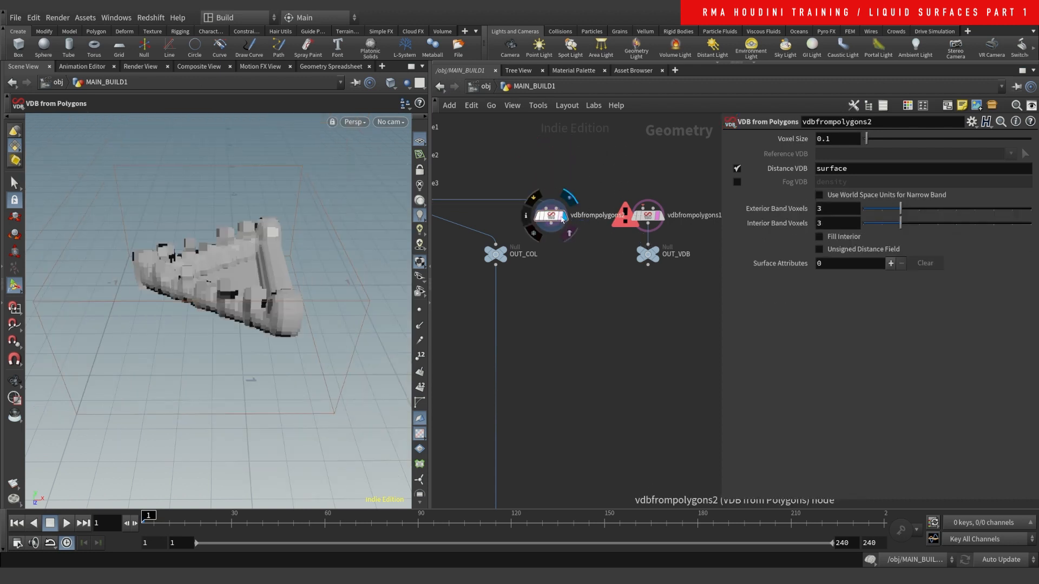
double_click(828, 138)
type(".01")
key("Return")
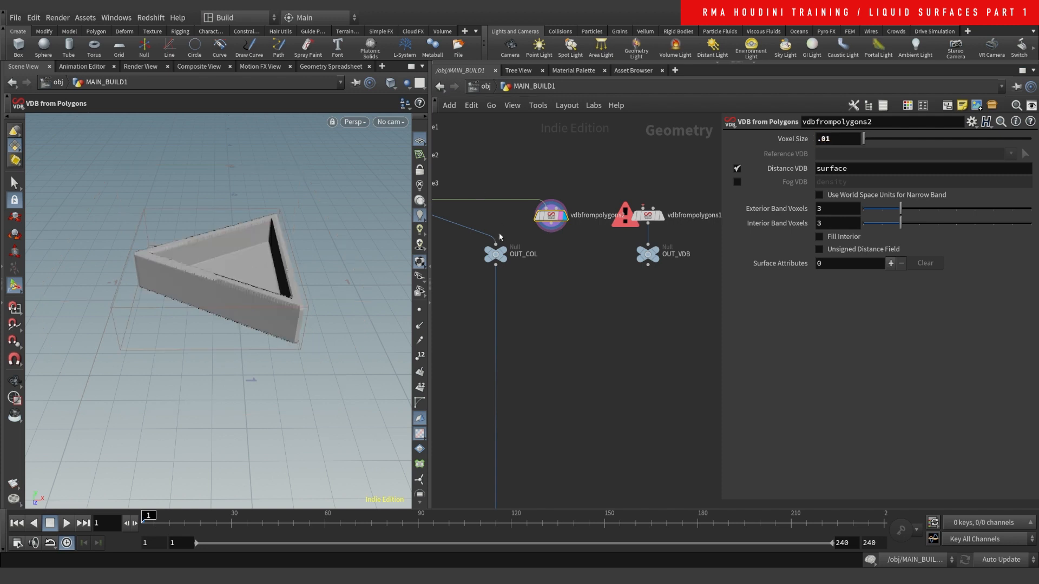
- Connect vdbfrompolygons2 to the OUT_VDB null and delete the vdbfrompolygons1 node
left_click_drag(550, 217, 562, 216)
left_click(562, 223)
left_click(648, 245)
left_click_drag(668, 192, 647, 224)
key("Delete")
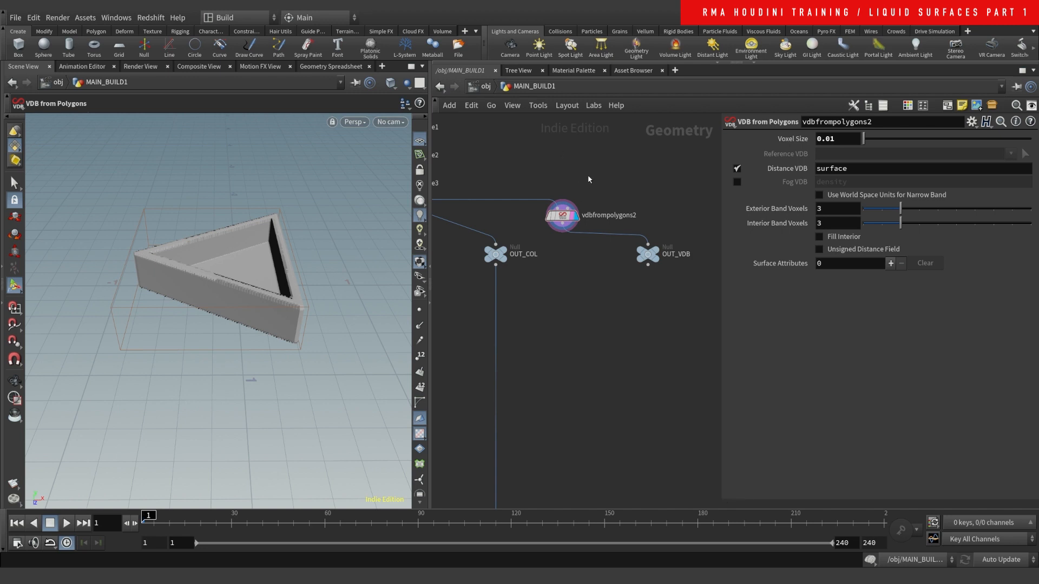
- Copy the Voxel Size parameter of vdbfrompolygons2 and go back inside the dopnet1 network
left_click(563, 216)
right_click(796, 139)
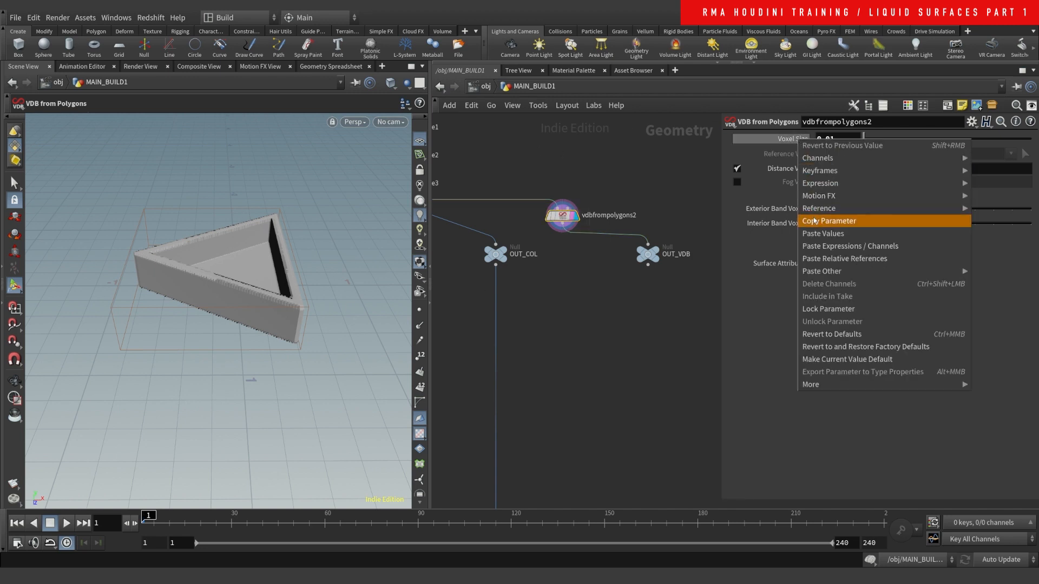
left_click(834, 219)
middle_click_drag(558, 355, 603, 292)
scroll(606, 299, "down", 5)
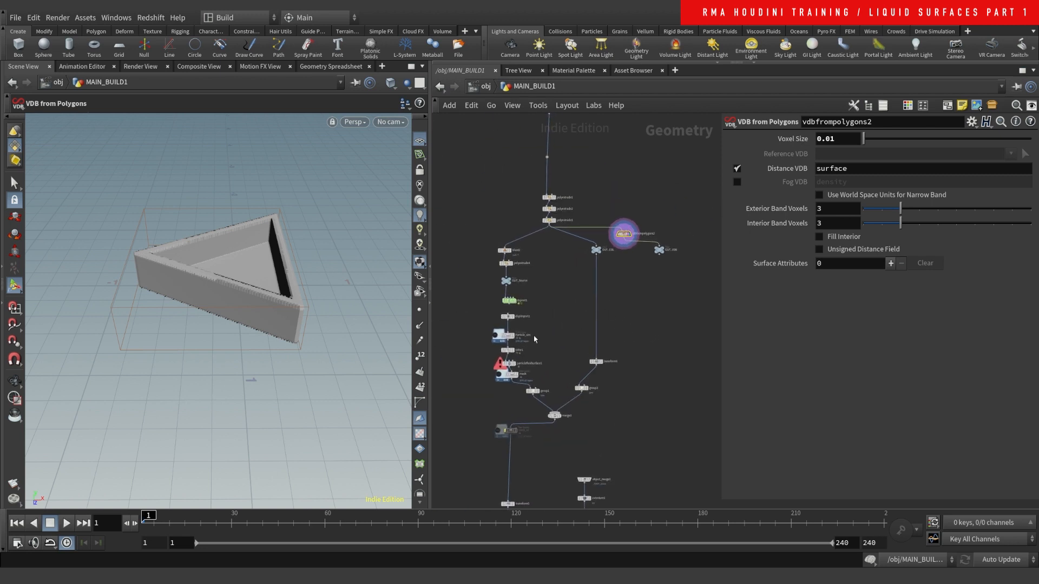
scroll(547, 324, "up", 5)
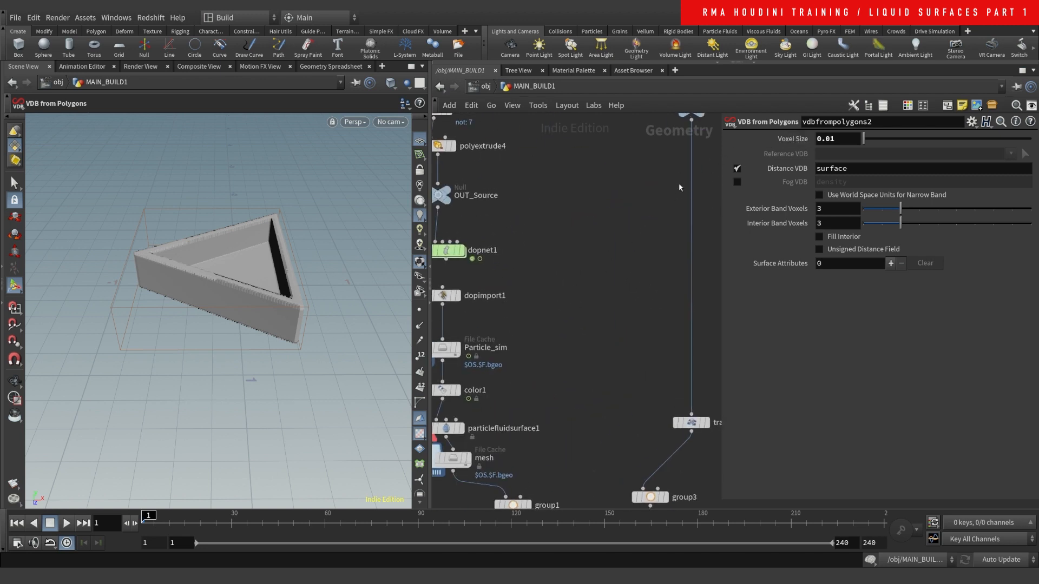
left_click(453, 252)
double_click(454, 252)
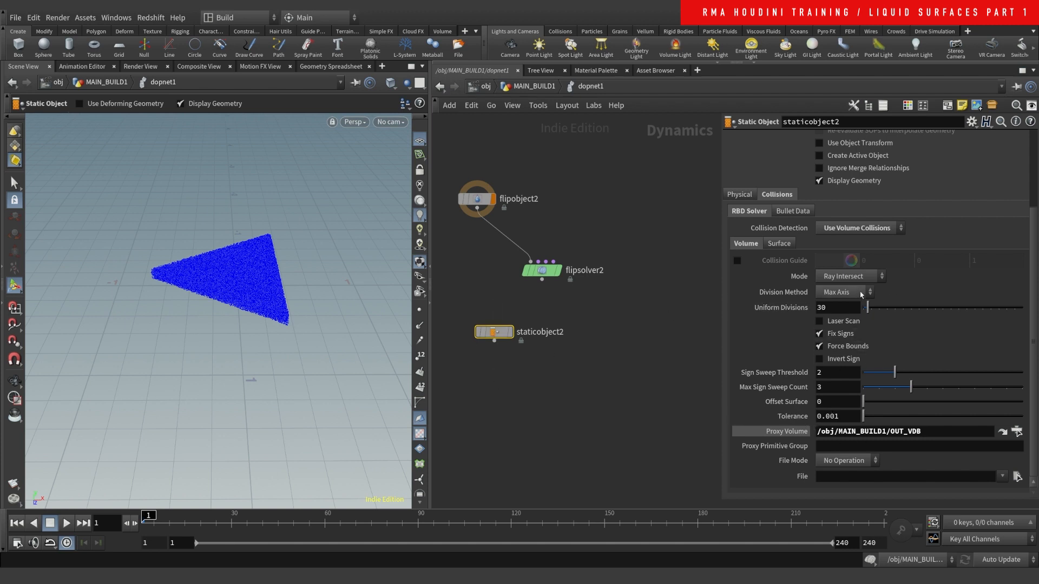
- Set the volume collision Mode of staticobject2 to Volume Sample and its Division Method to By Size
left_click(843, 277)
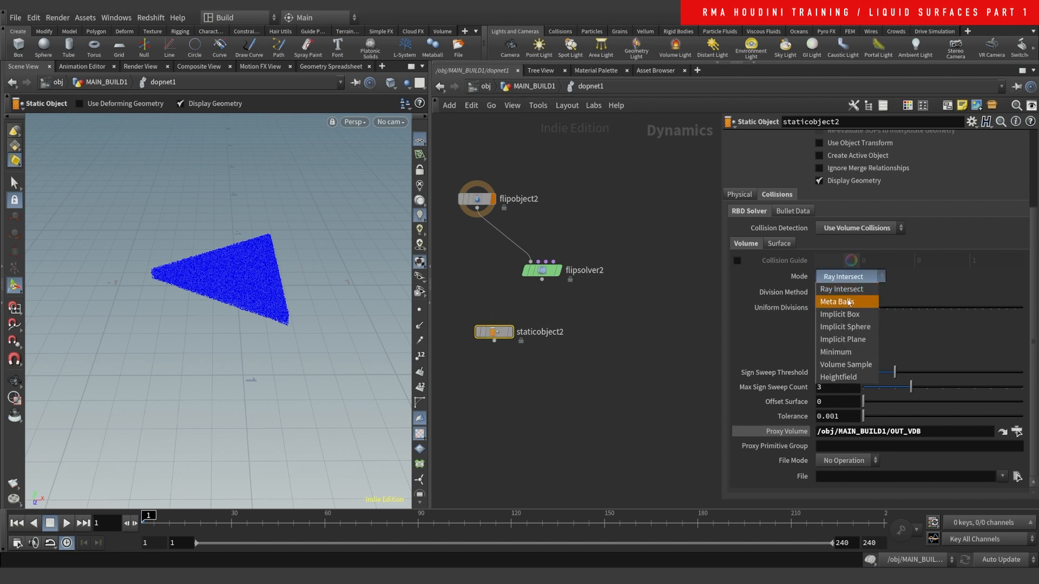
left_click(866, 366)
scroll(615, 406, "down", 3)
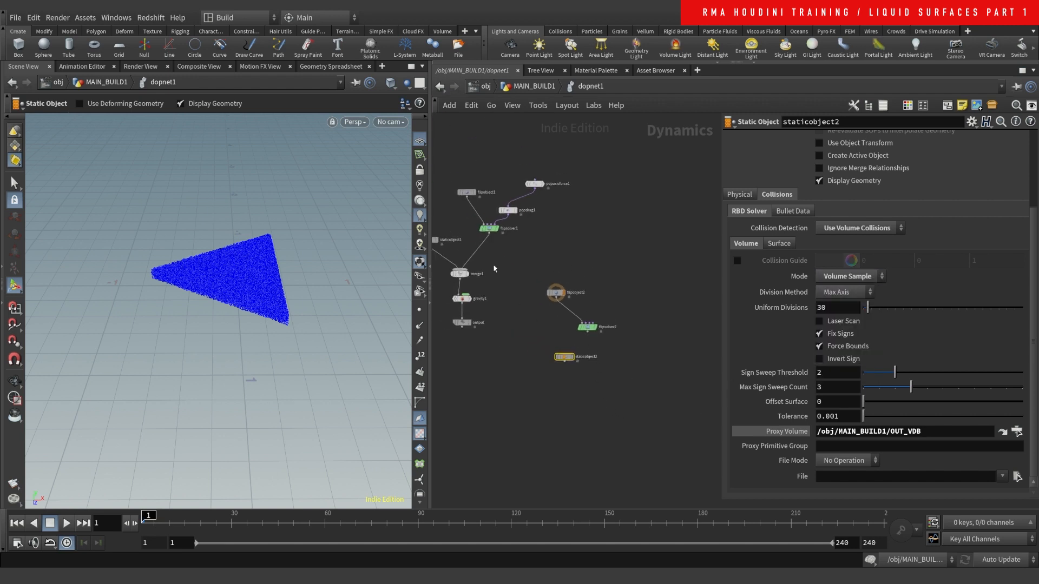
left_click(844, 292)
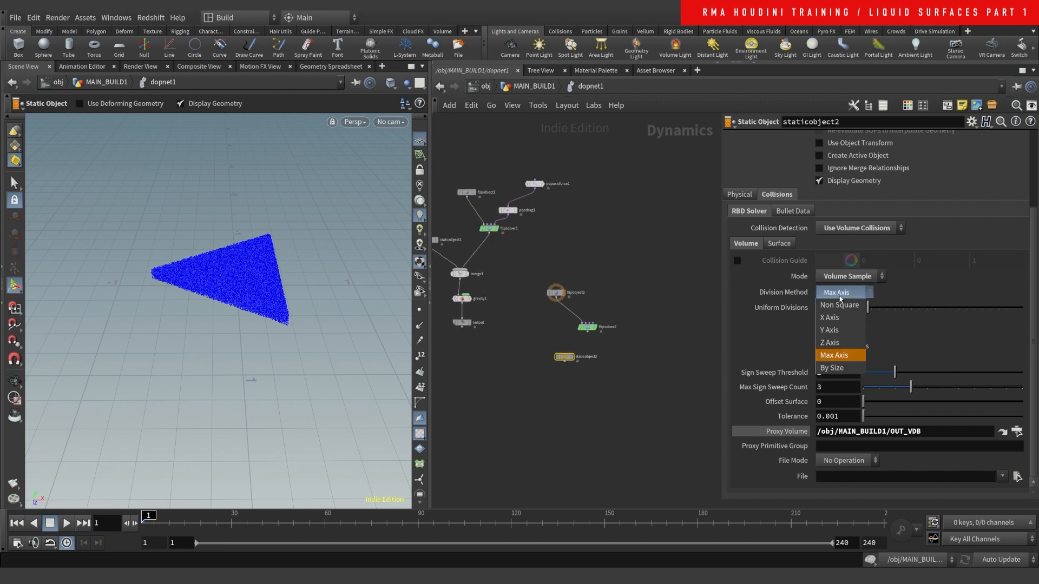
left_click(837, 364)
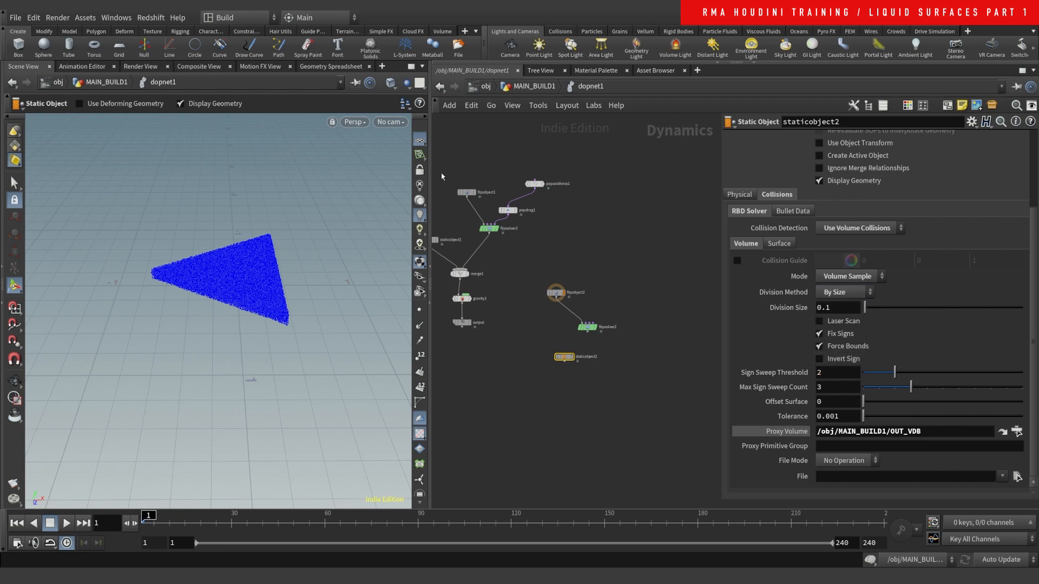
- Compare with the settings of the original flipobject1 and the volume collision settings of staticobject1
left_click(467, 192)
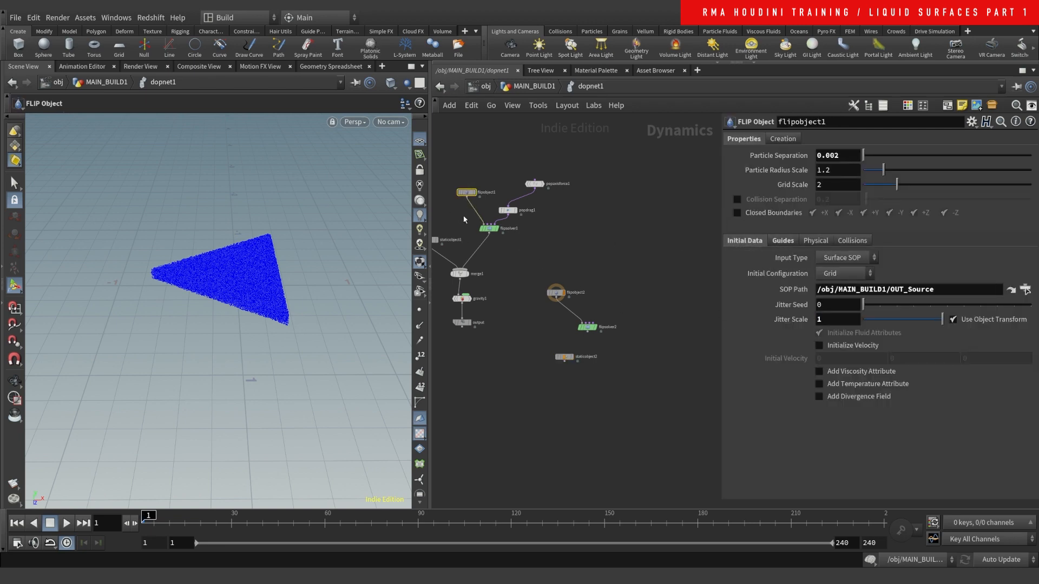
left_click(436, 239)
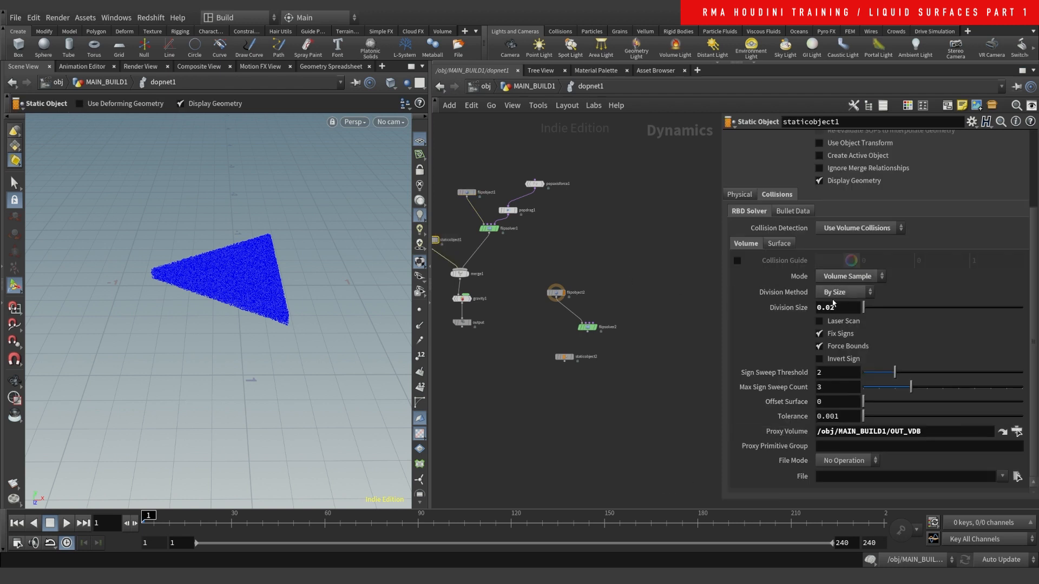
scroll(617, 300, "up", 3)
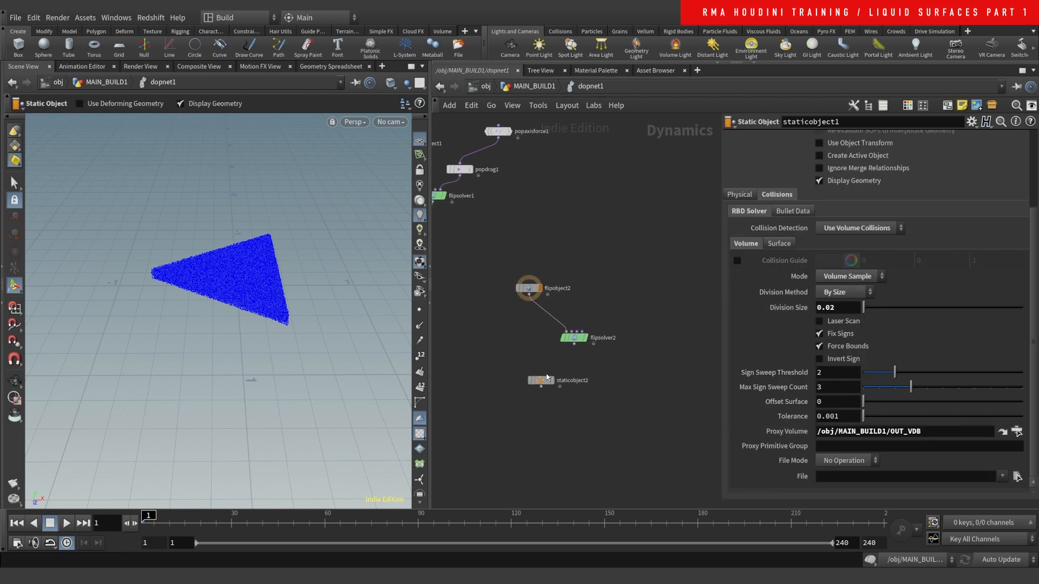
- Display staticobject2 and paste the copied Voxel Size as a relative reference into its Division Size
left_click_drag(546, 378, 530, 361)
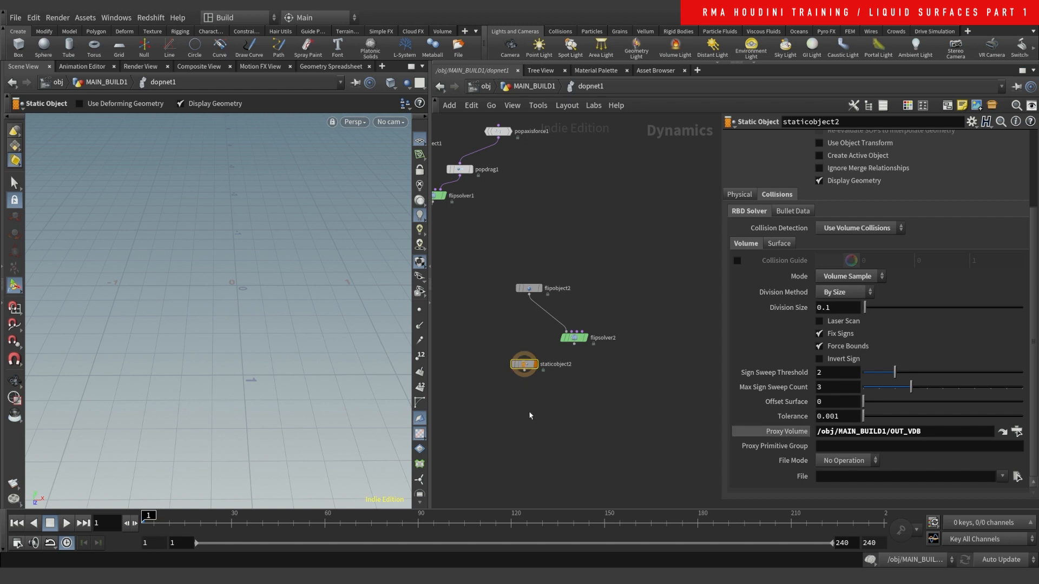
right_click(786, 312)
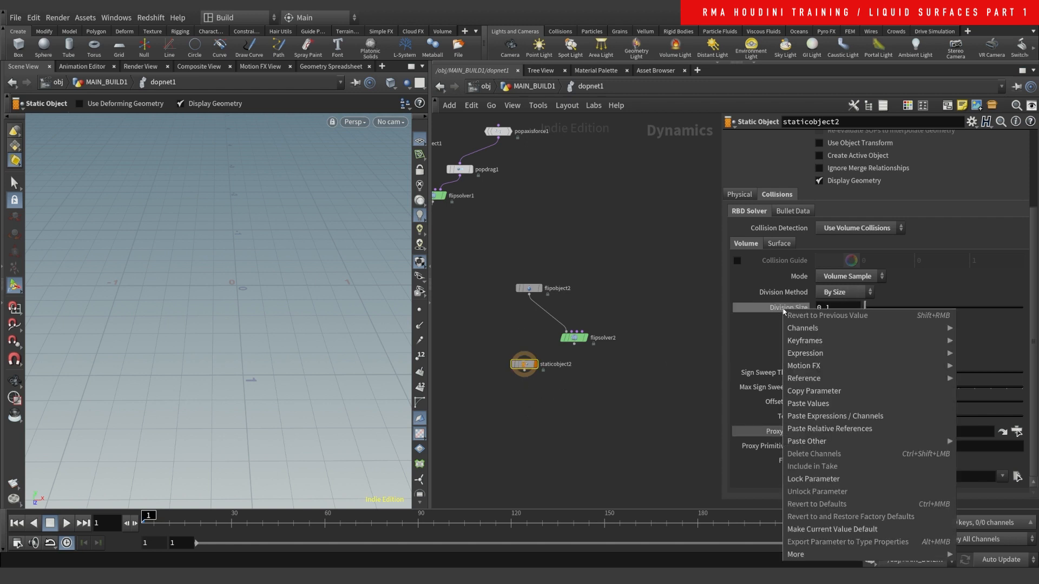
left_click(824, 429)
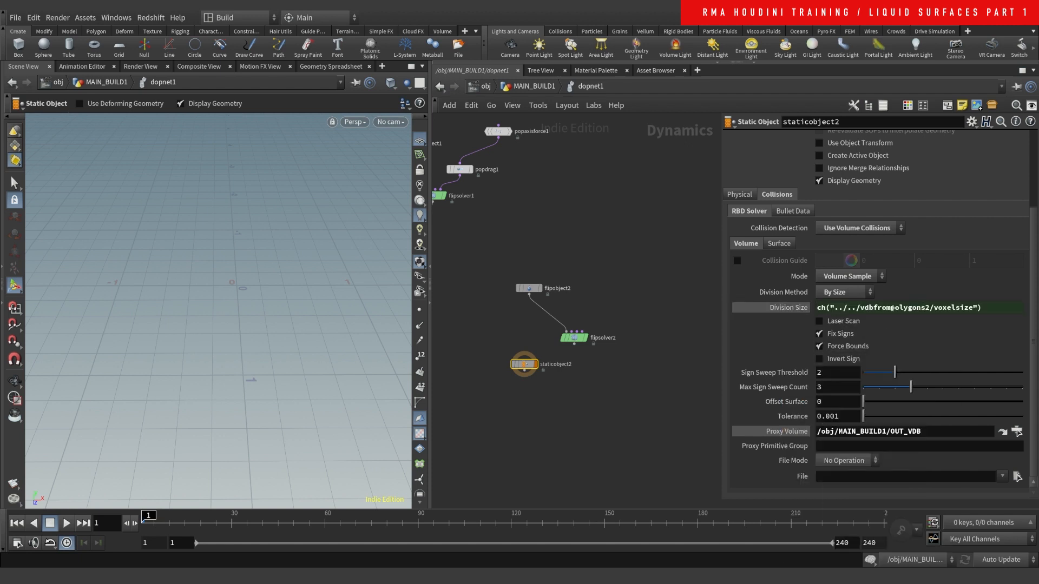
left_click(785, 307)
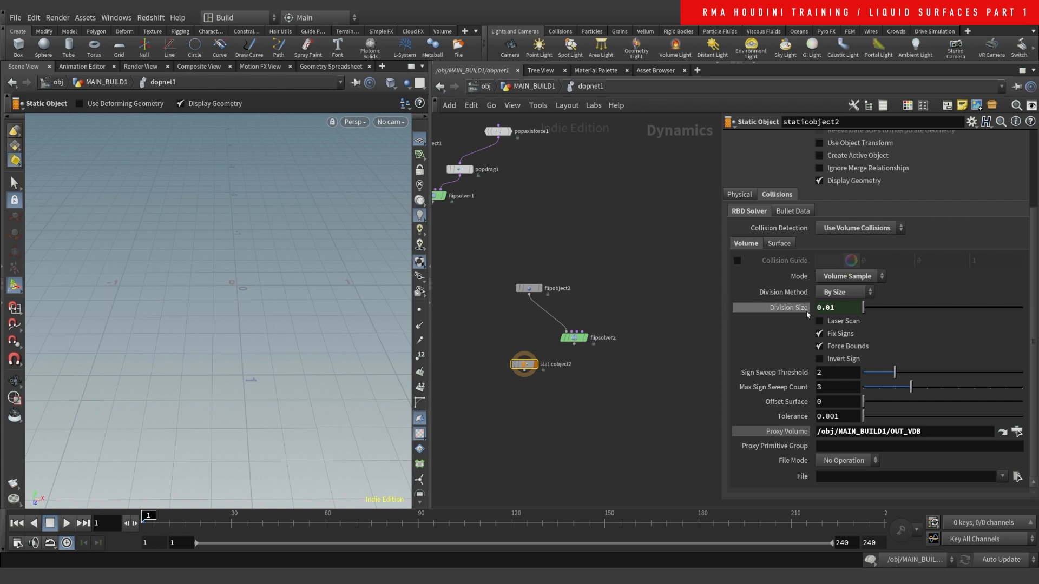
- Review the Voxel Size on vdbfrompolygons2 in MAIN_BUILD1, and return inside dopnet1
left_click(535, 87)
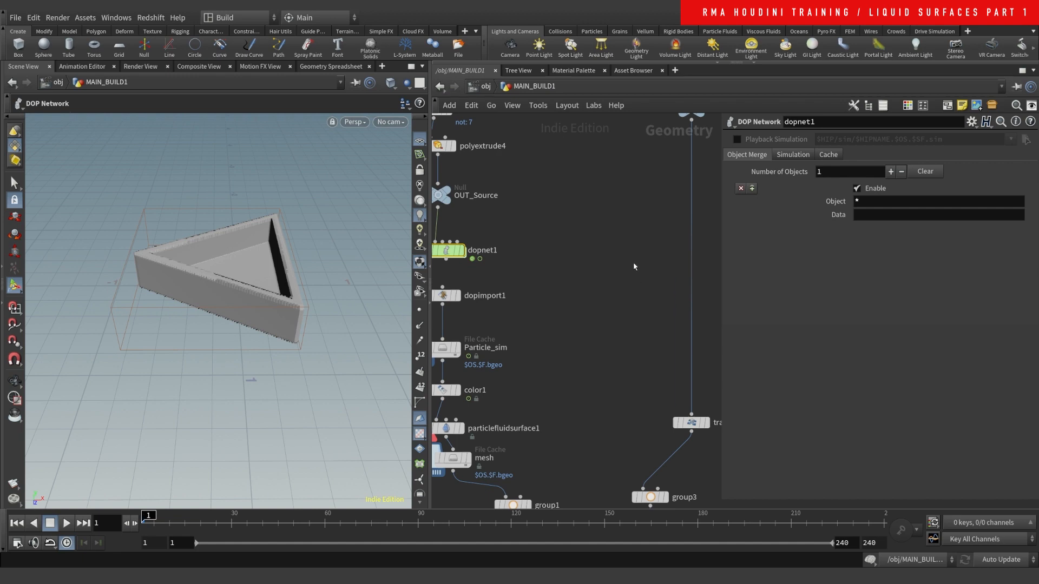
key("h")
left_click(625, 239)
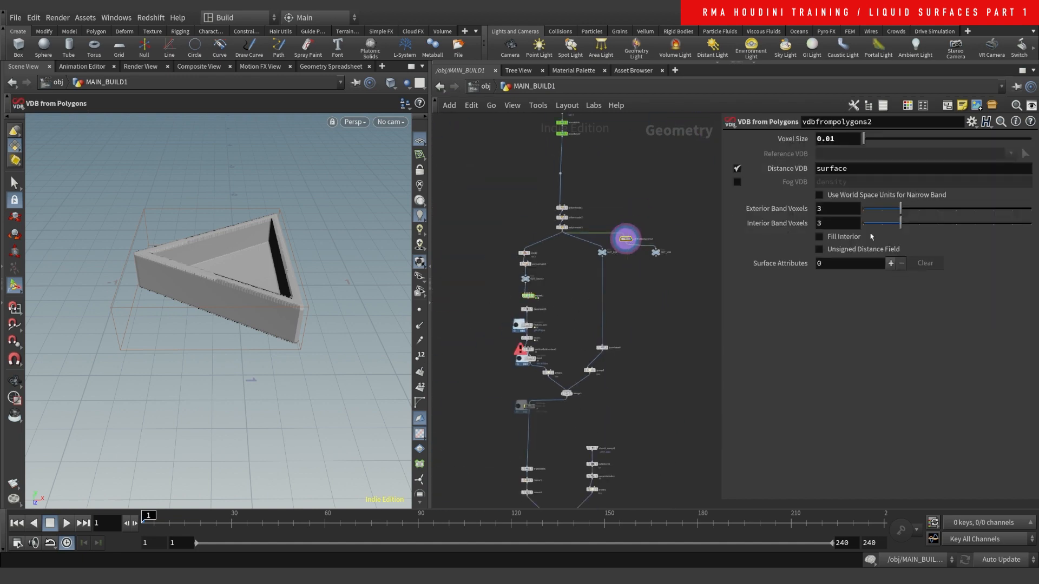
double_click(829, 140)
scroll(507, 299, "up", 4)
double_click(550, 296)
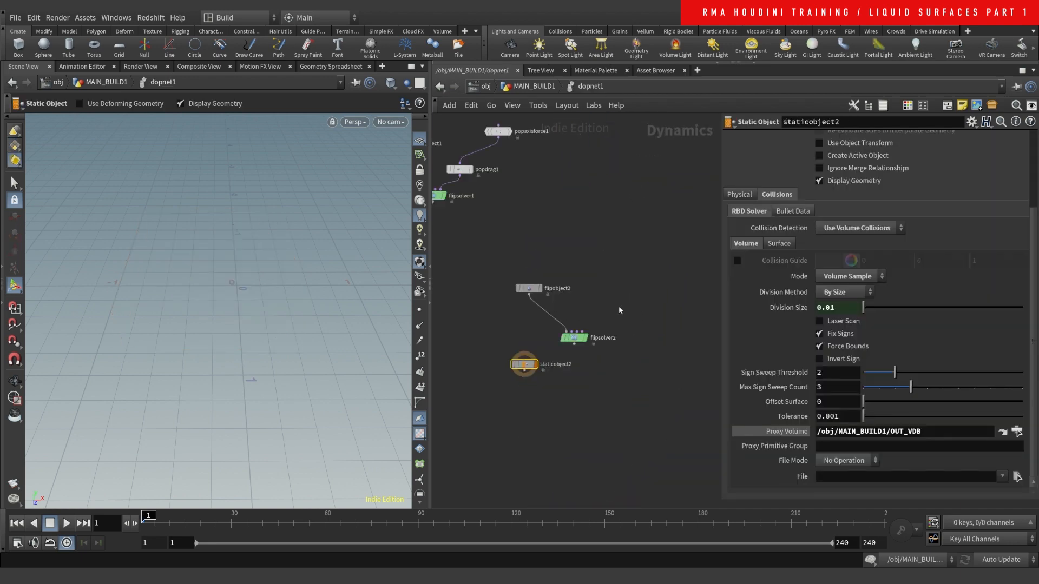
- Set the SOP Path of staticobject2 to /obj/MAIN_BUILD1/OUT_COL
scroll(571, 387, "up", 2)
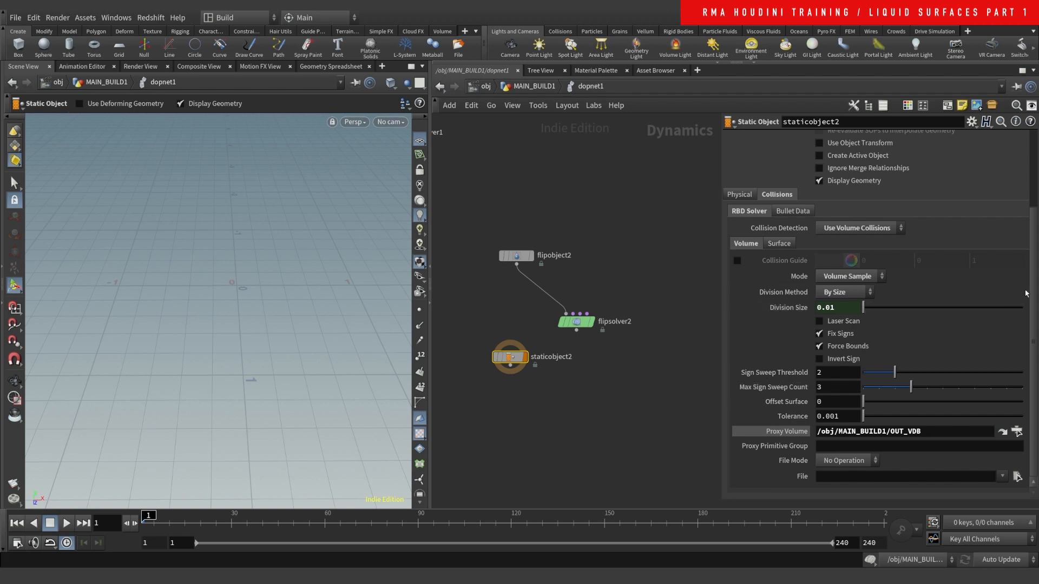
scroll(885, 246, "up", 5)
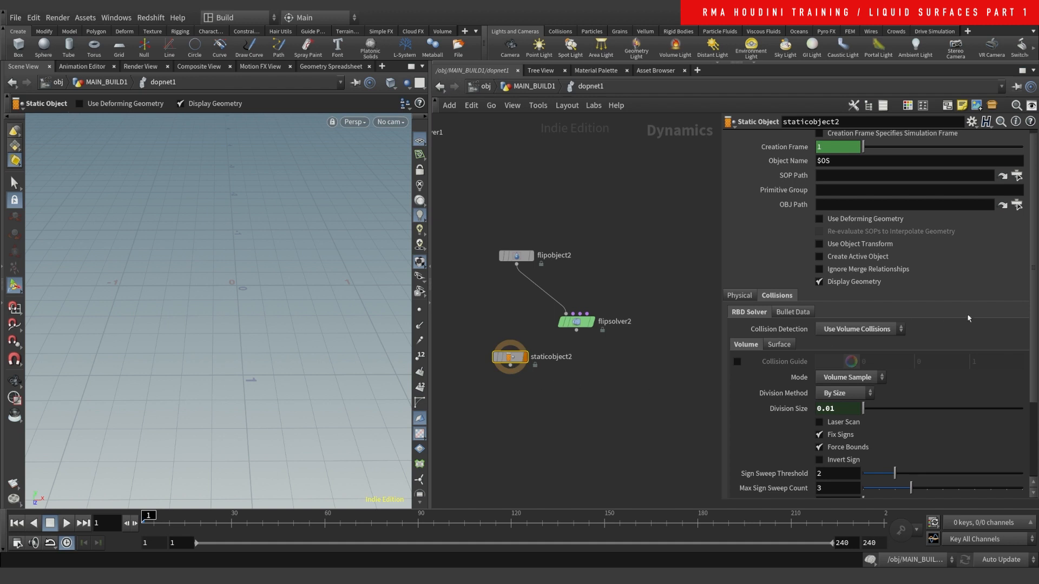
scroll(1029, 309, "up", 1)
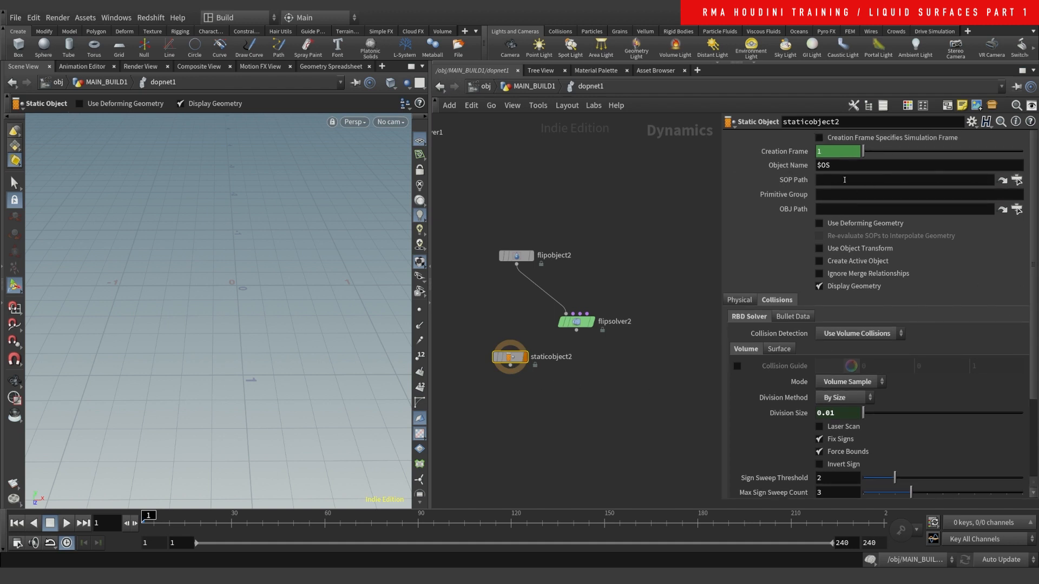
left_click(1017, 180)
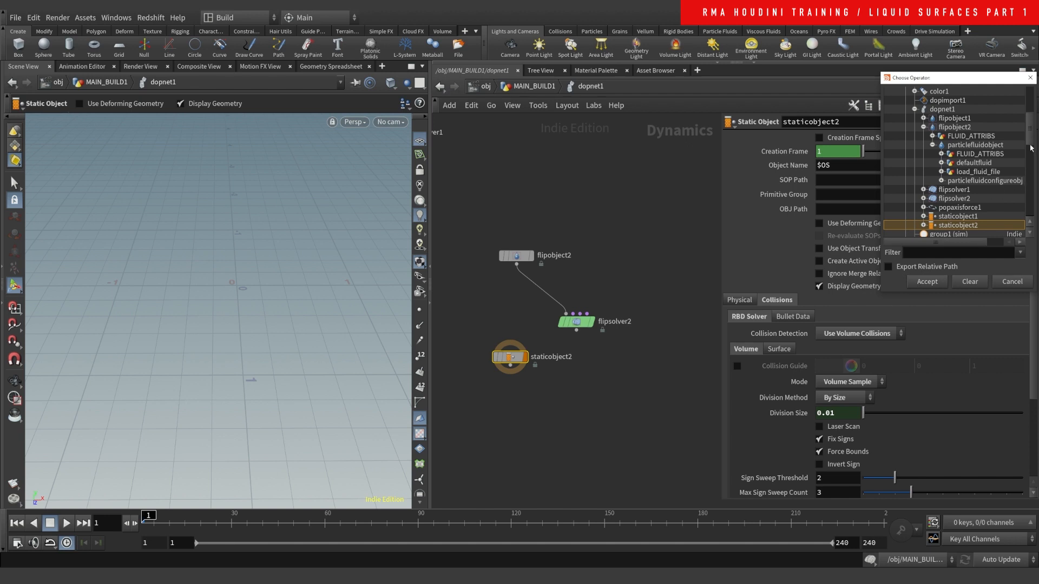
left_click_drag(1031, 148, 1023, 101)
double_click(954, 128)
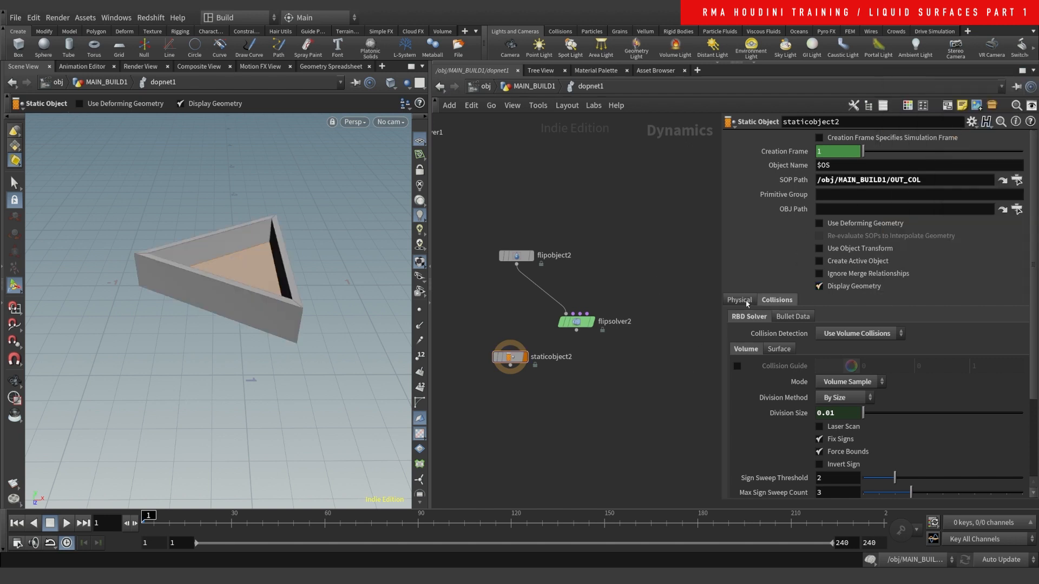
- Turn off Display Geometry on staticobject2 and enable its Collision Guide to show the collision volume
middle_click_drag(600, 259, 606, 207)
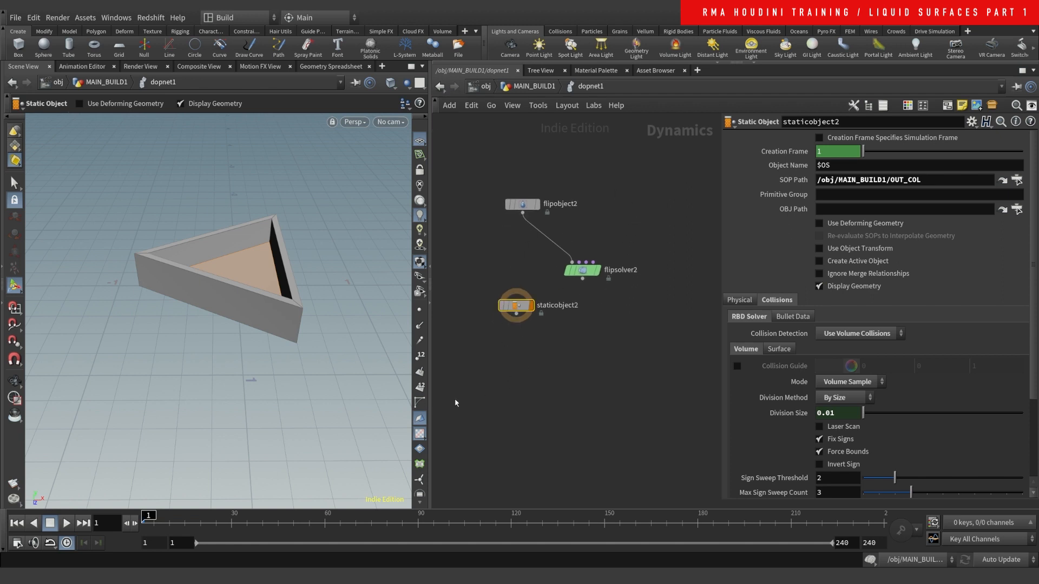
left_click_drag(237, 278, 196, 195, "alt")
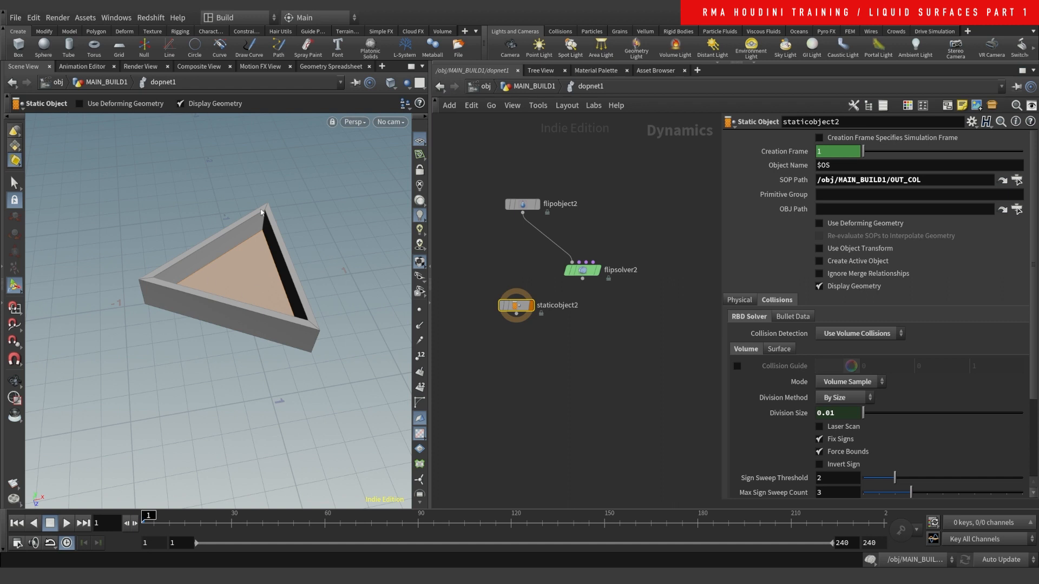
left_click(820, 286)
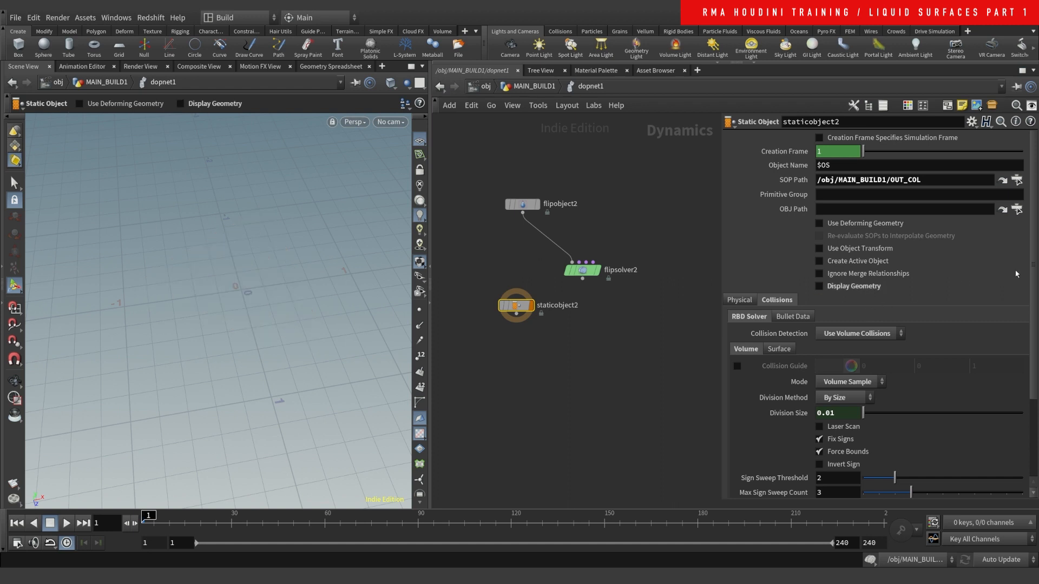
scroll(1016, 274, "down", 3)
left_click(737, 296)
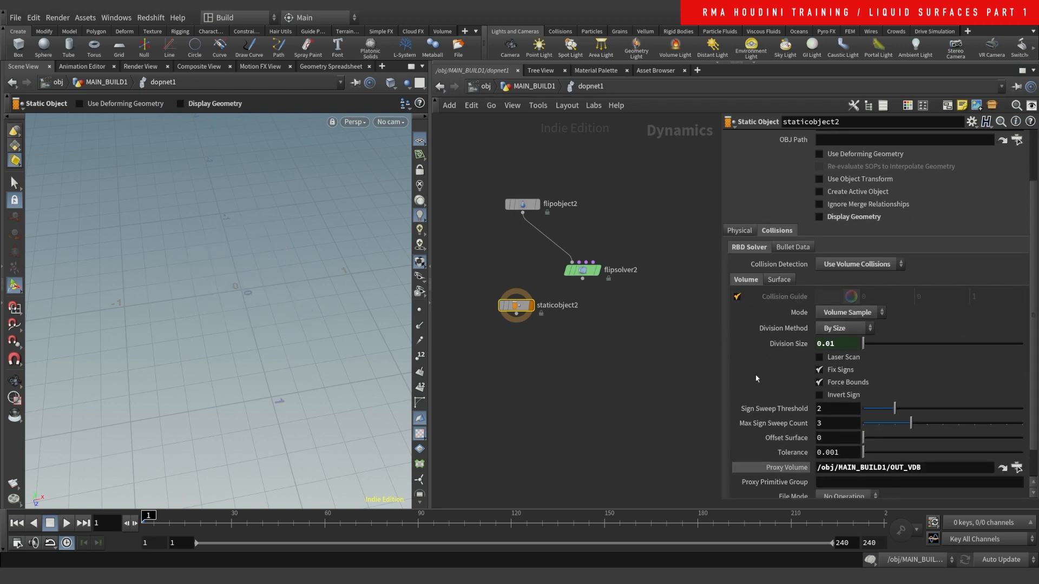
left_click_drag(272, 271, 281, 216, "alt")
key("Return")
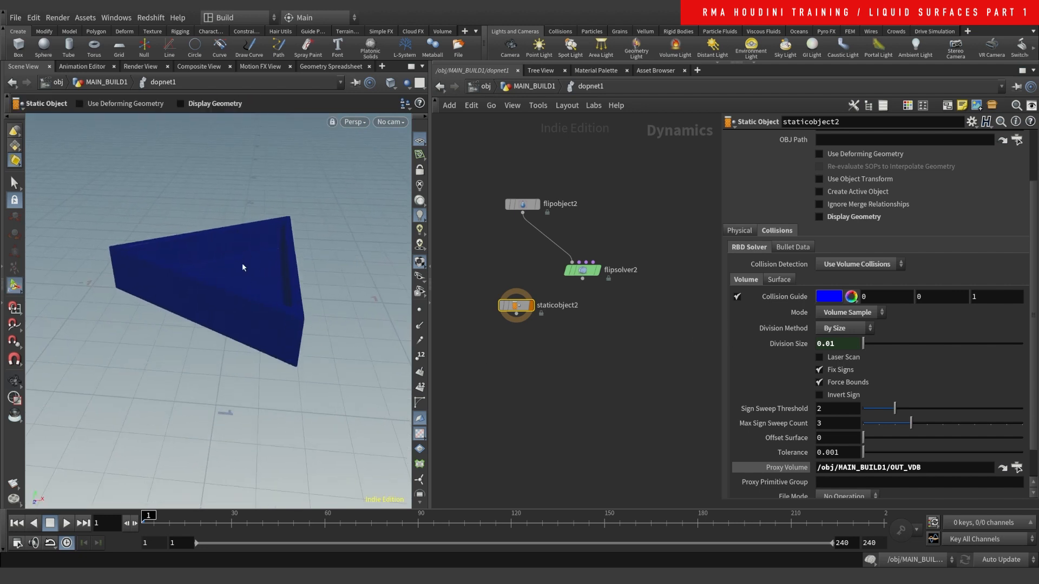
- Try a Division Size of 0.1 on staticobject2's collision volume, and restore it to 0.01
left_click(830, 344)
key("Return")
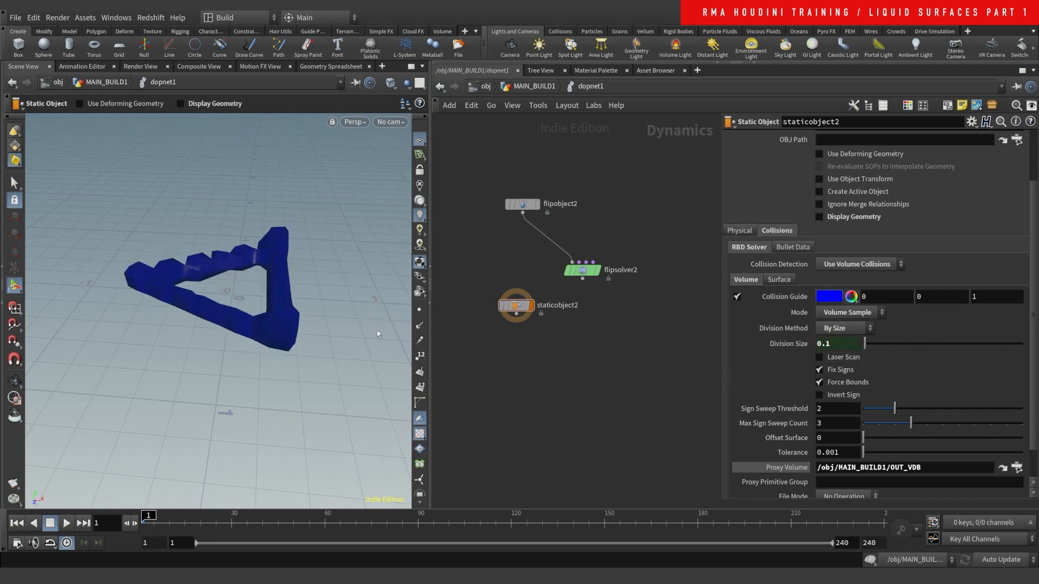
left_click(829, 345)
- Add a Merge node below the solver and connect staticobject2 and flipsolver2 into it
key("Tab")
type("me")
key("Return")
left_click(566, 376)
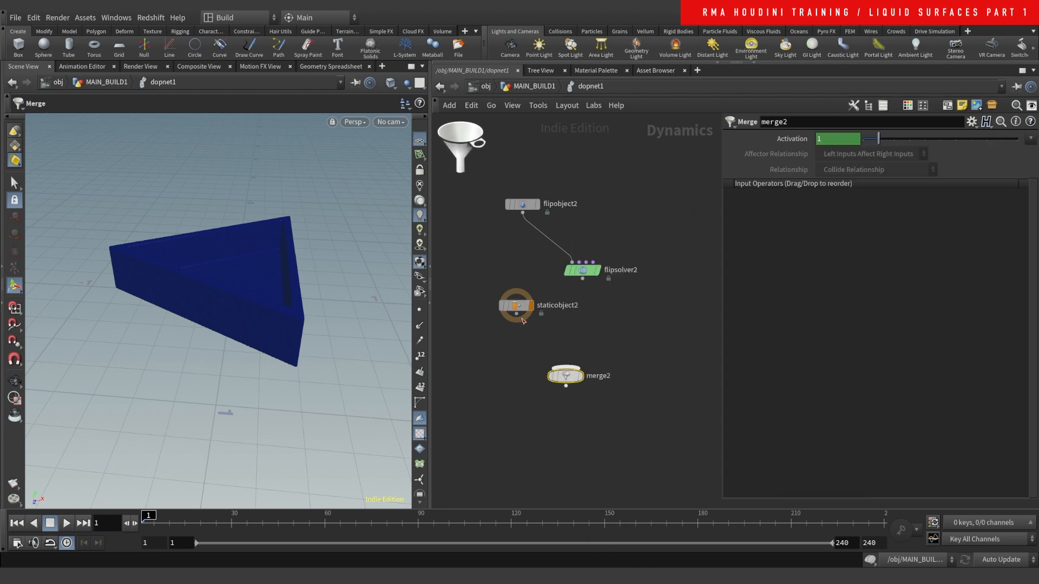
left_click_drag(517, 315, 566, 368)
left_click_drag(582, 279, 590, 364)
left_click(517, 307)
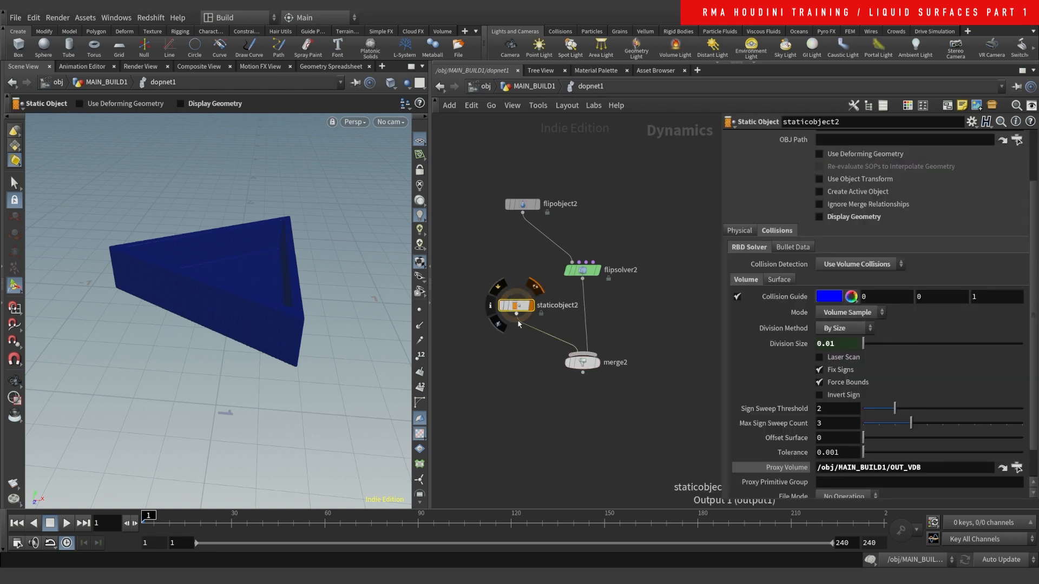
- Swap the input order of merge2, restore staticobject2 as the first input, and move the staticobject2 node slightly away from flipsolver2
left_click(590, 366)
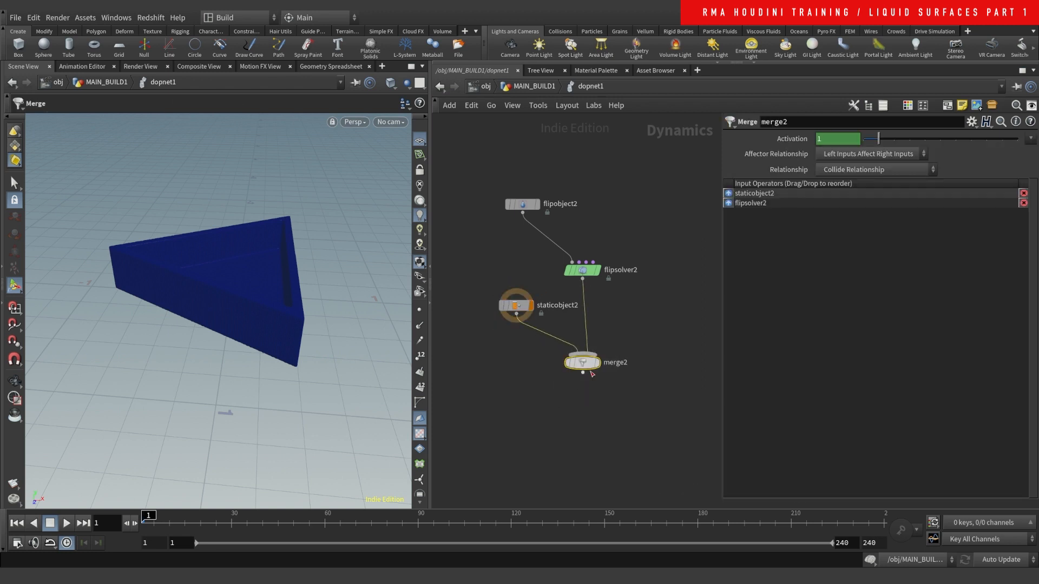
left_click(729, 205)
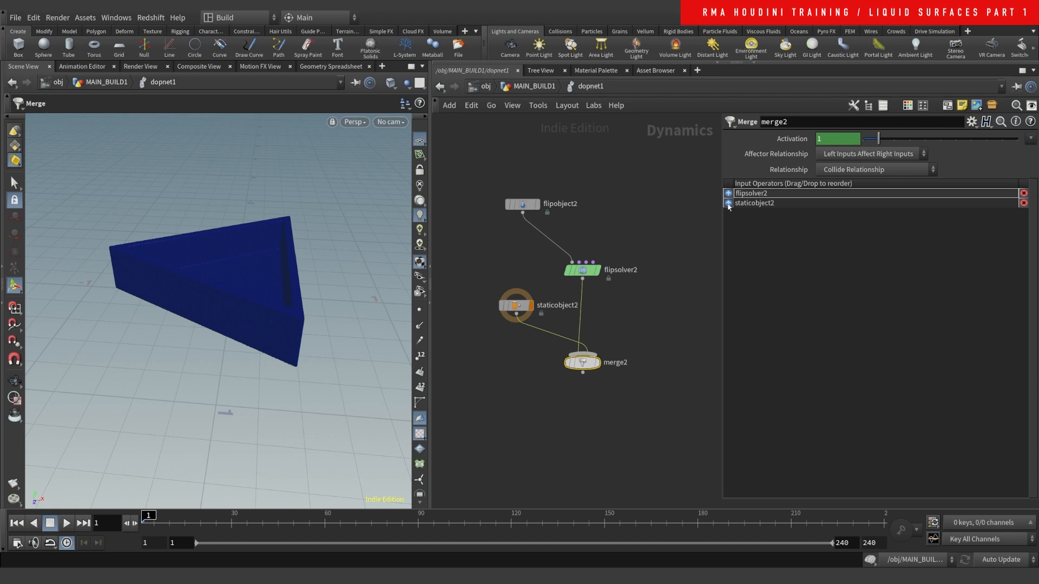
left_click(729, 204)
left_click_drag(517, 305, 496, 299)
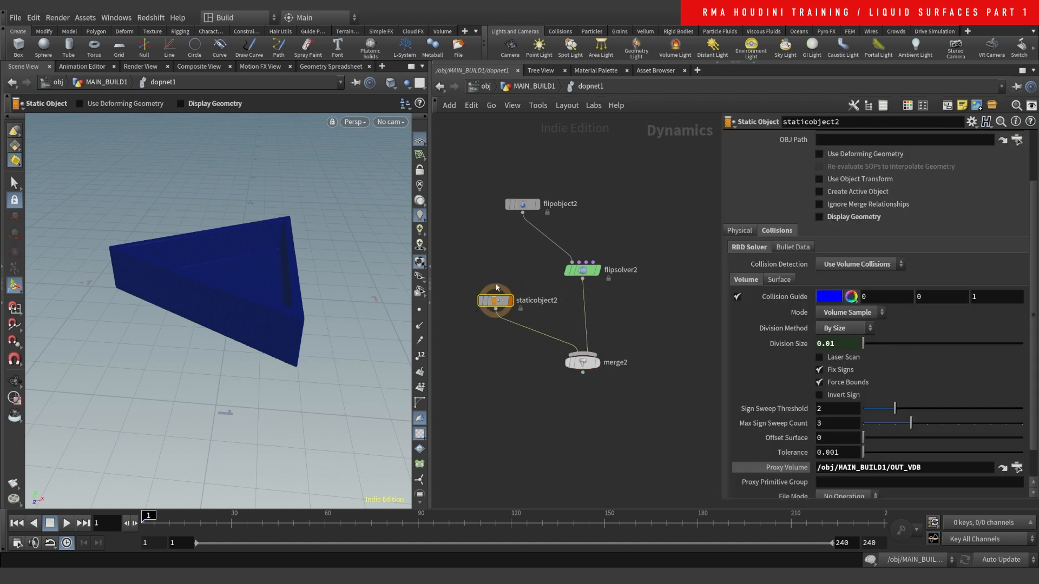
- Add a Gravity Force node directly below merge2, wire merge2 into it, and make it the displayed node
middle_click_drag(565, 463, 566, 412)
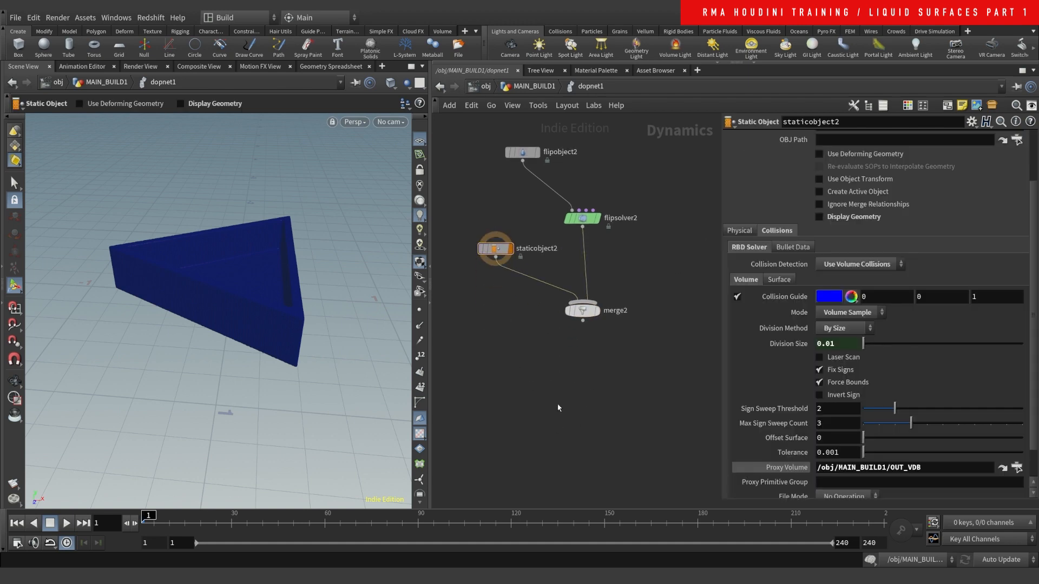
key("Tab")
type("grav")
left_click(674, 147)
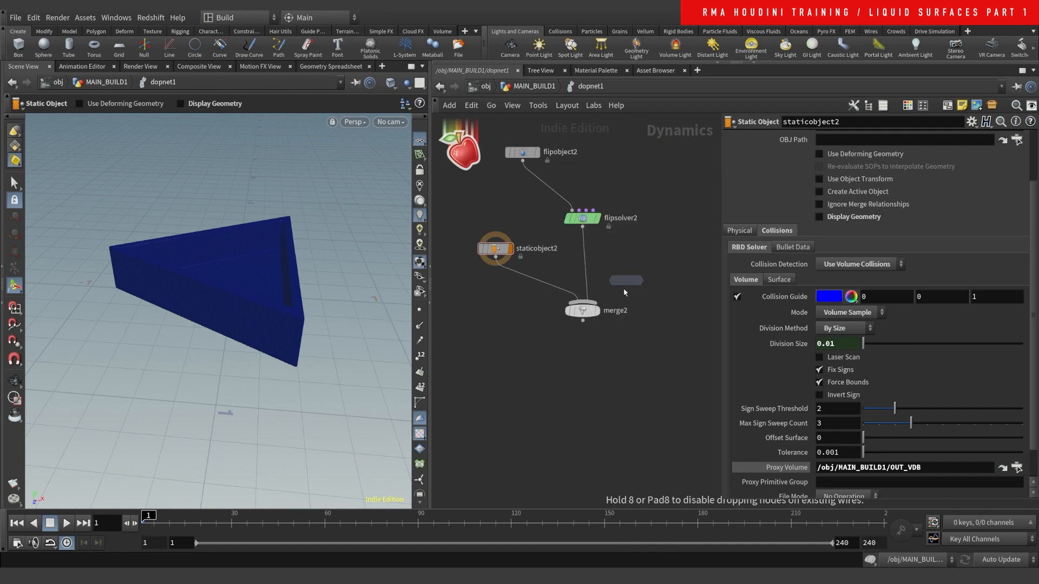
left_click(590, 336)
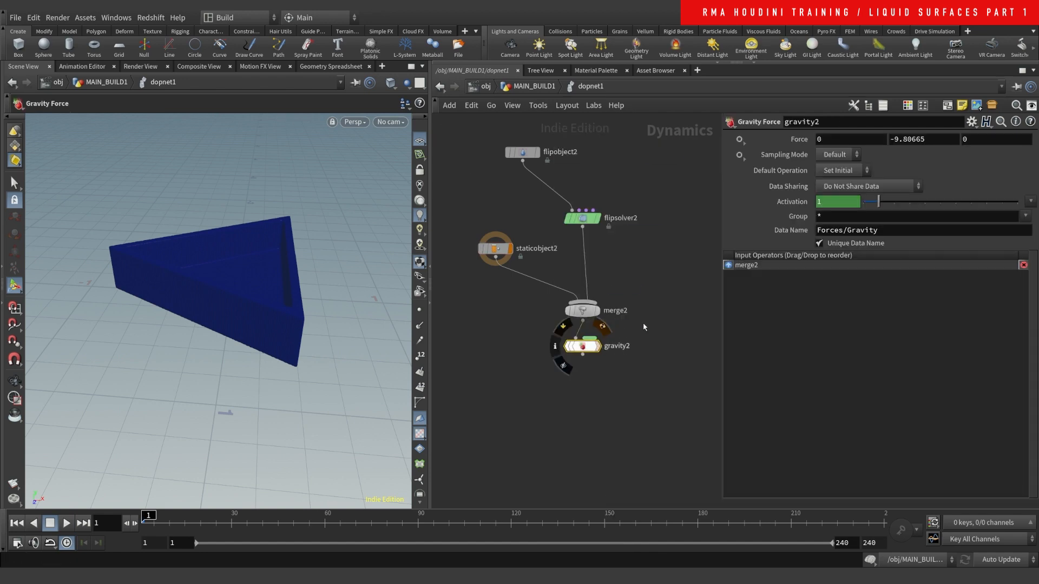
left_click(563, 364)
- Turn off the Collision Guide on staticobject2 and turn on its Display Geometry
left_click(495, 248)
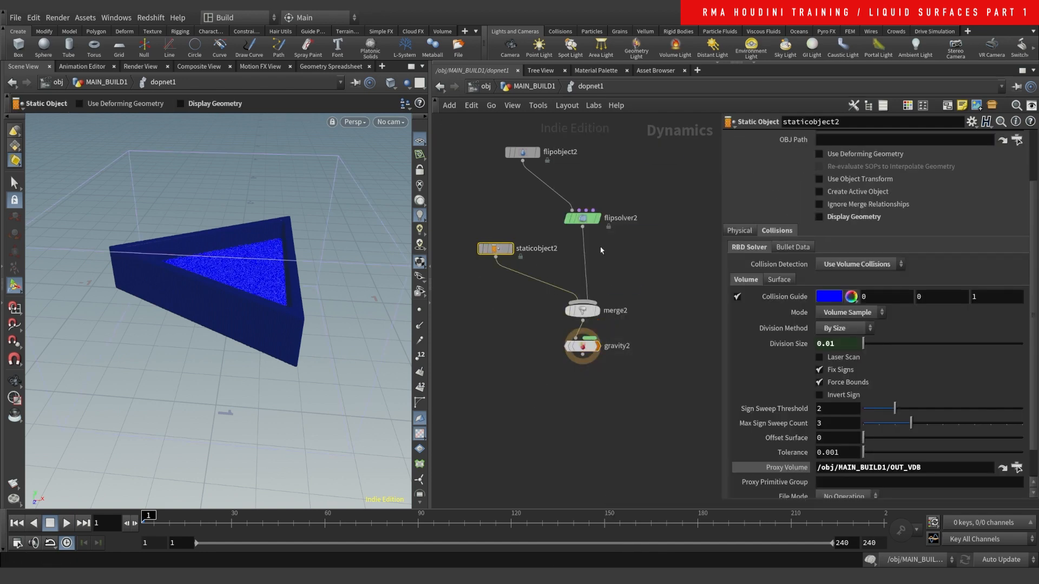
left_click(738, 296)
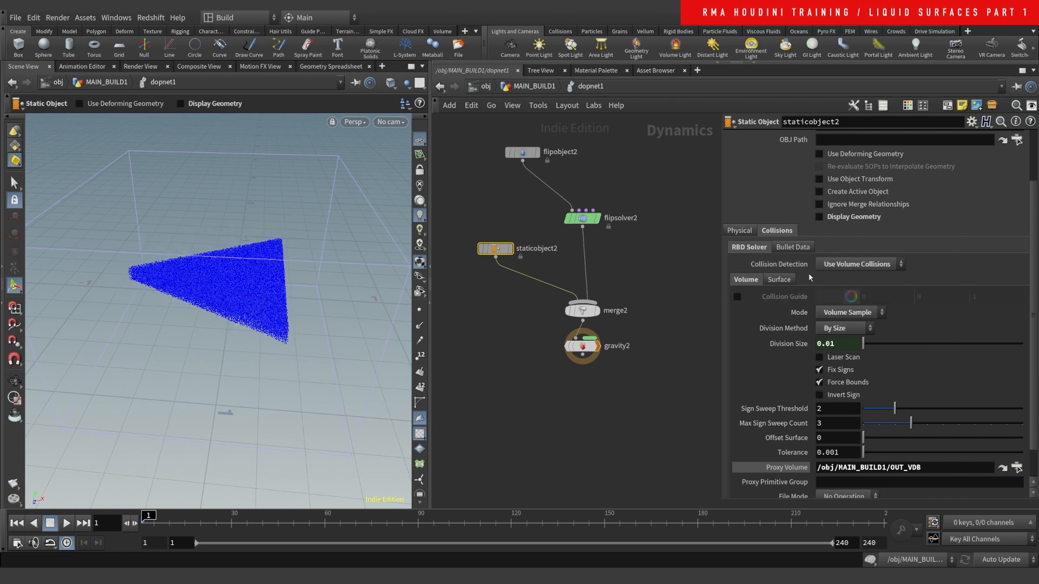
left_click(819, 217)
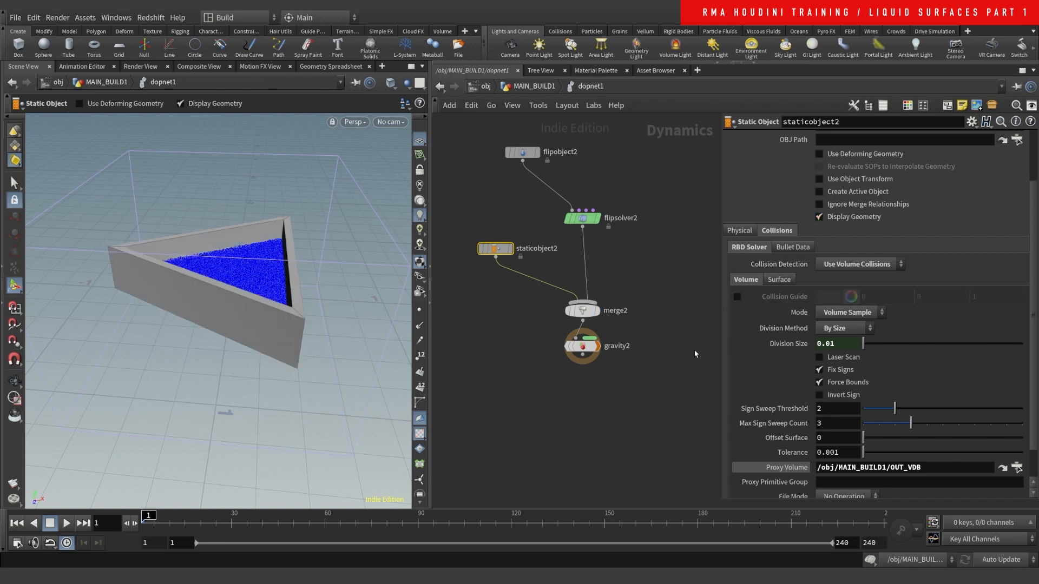
- Play the simulation to check how the fluid sits in the triangular container, and return to frame 1
middle_click_drag(280, 243, 286, 288, "alt")
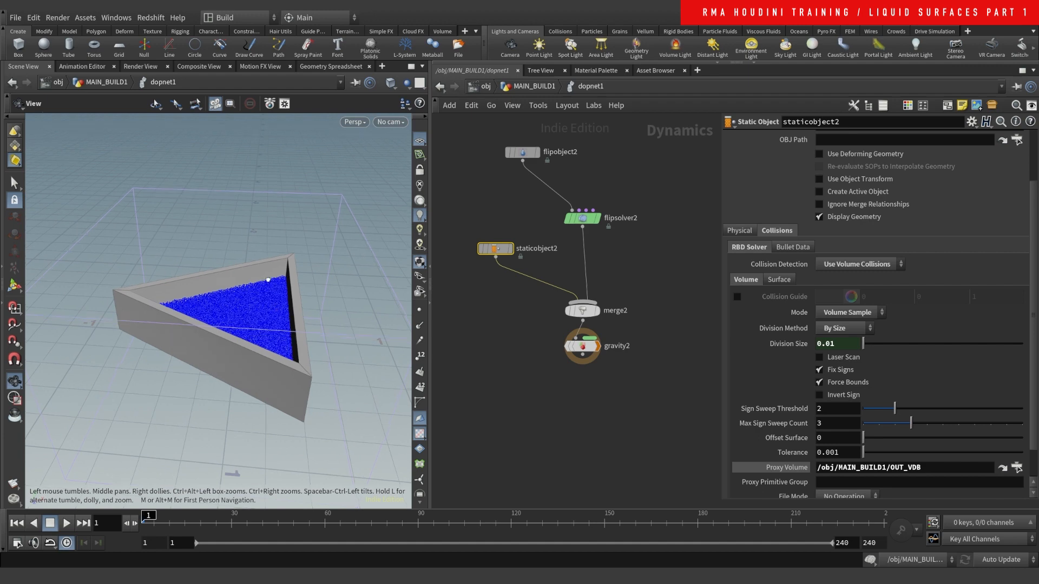
left_click_drag(268, 280, 271, 299, "alt")
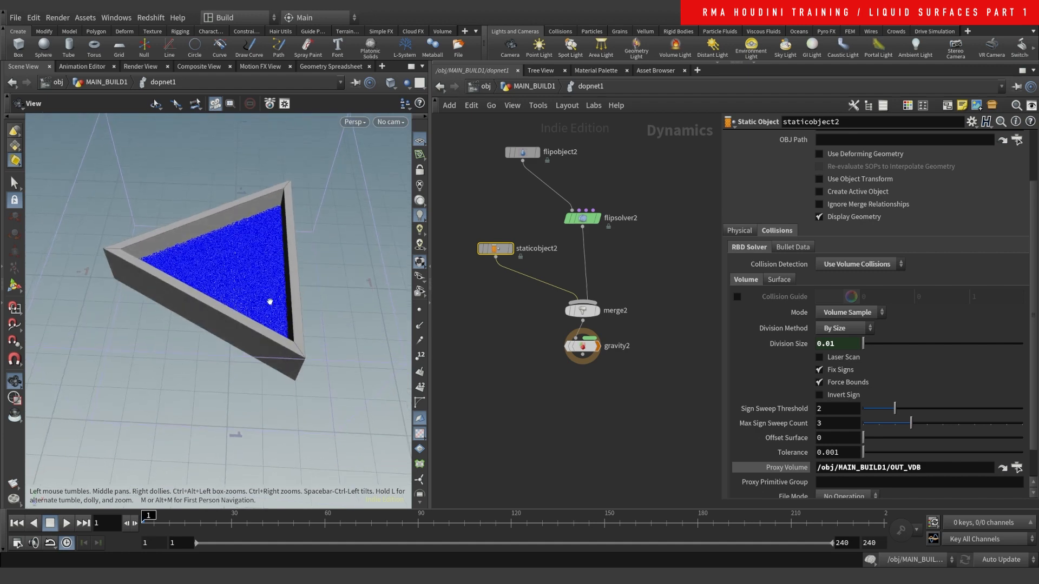
left_click(67, 522)
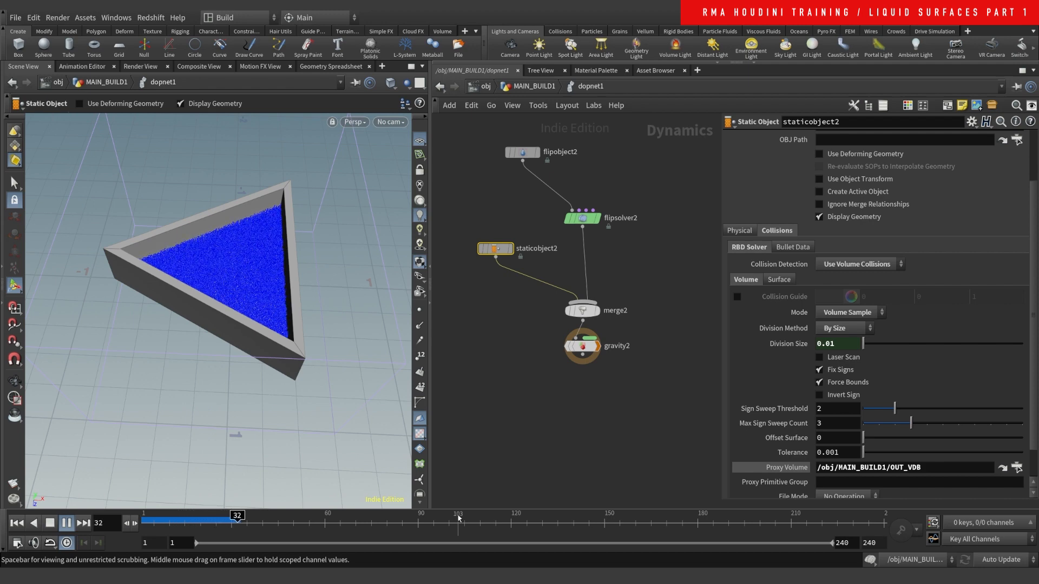
left_click_drag(235, 518, 143, 524)
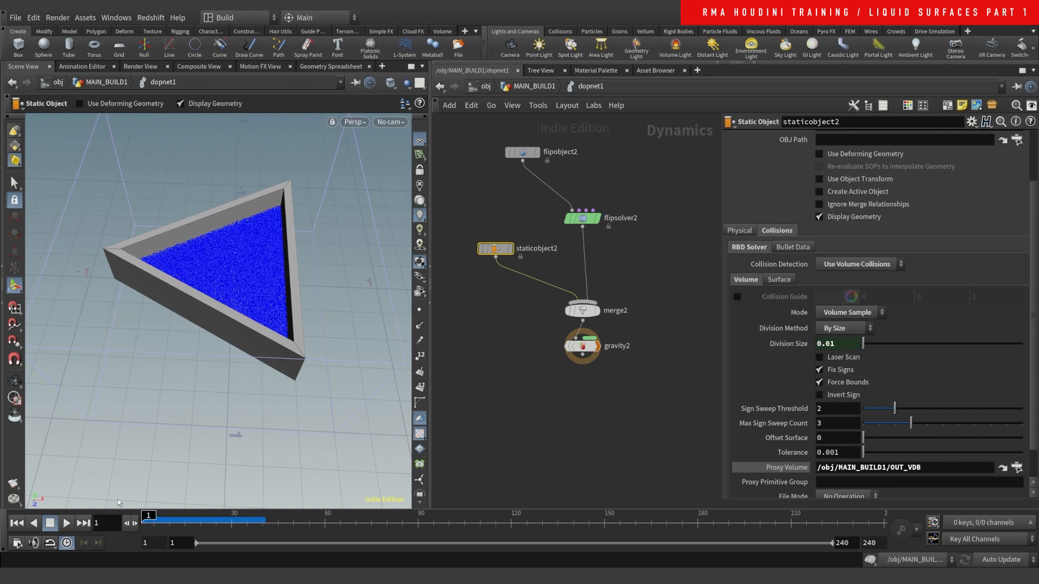
- Add a POP Axis Force node above the FLIP solver and connect it to the last input of flipsolver2
scroll(508, 402, "down", 4)
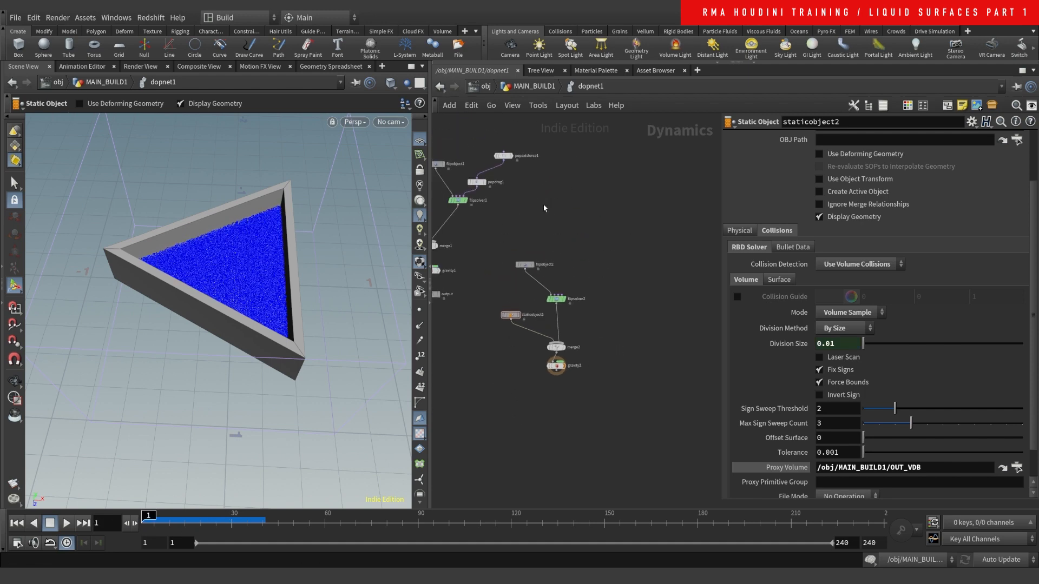
scroll(593, 271, "up", 2)
key("Tab")
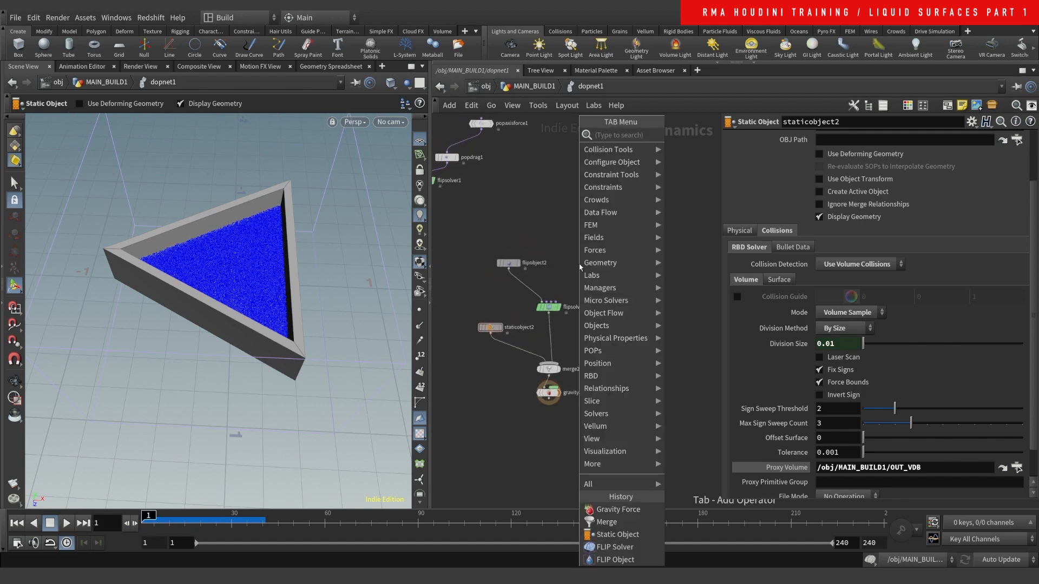
type("popaxf")
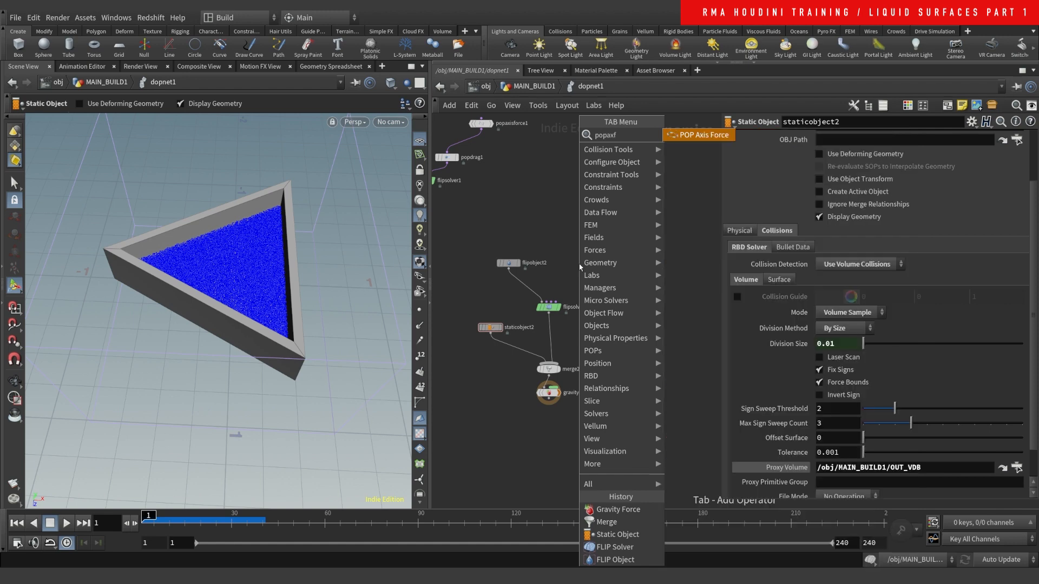
key("Return")
left_click(579, 263)
scroll(563, 260, "up", 3)
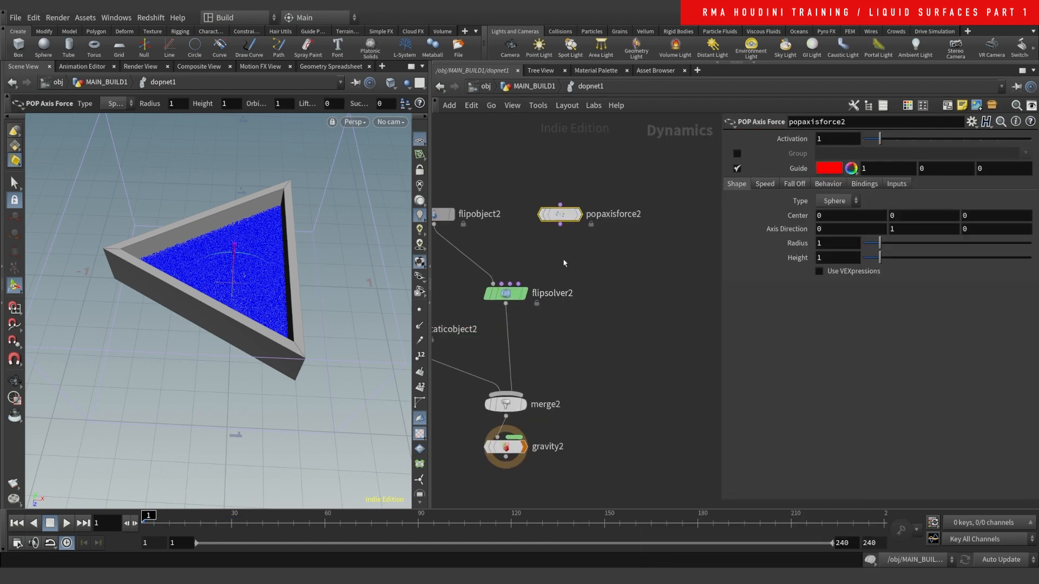
left_click_drag(564, 248, 518, 284)
- Set popaxisforce2's Radius to 0.41, Height to 0.51 and Lift Speed to 2.08
key("Escape")
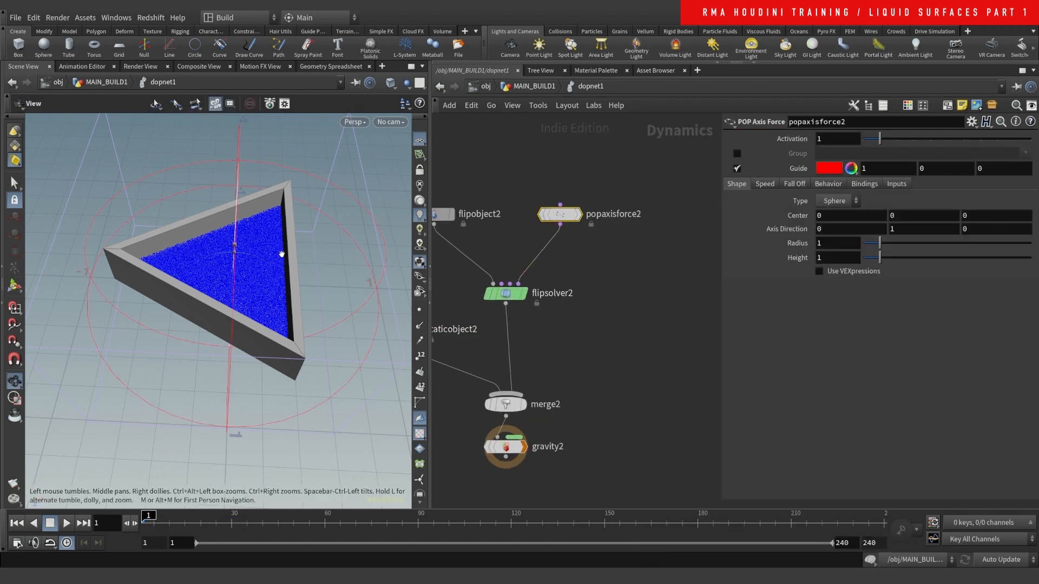
left_click_drag(283, 250, 252, 344)
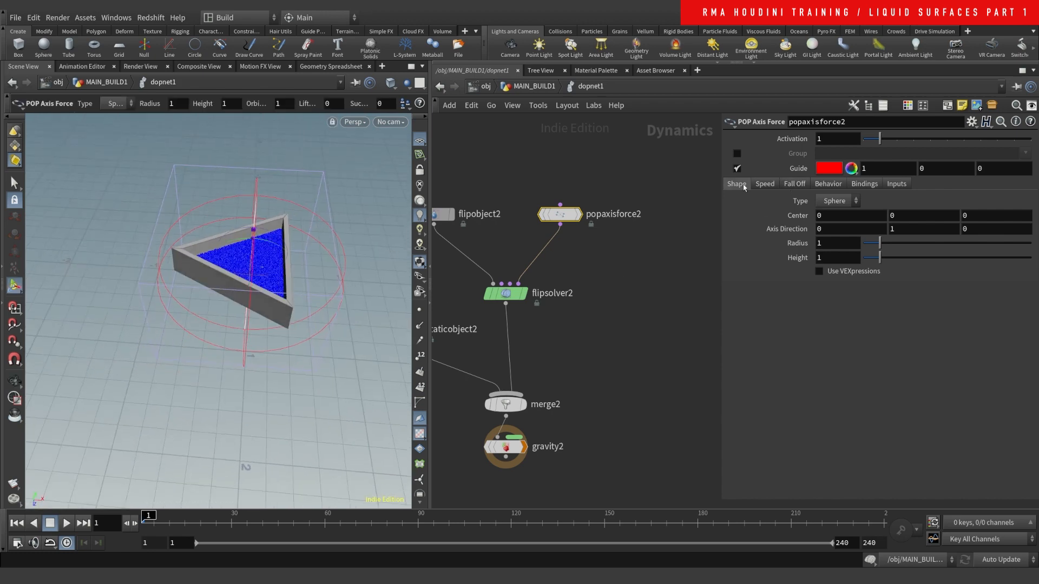
left_click_drag(880, 243, 873, 258)
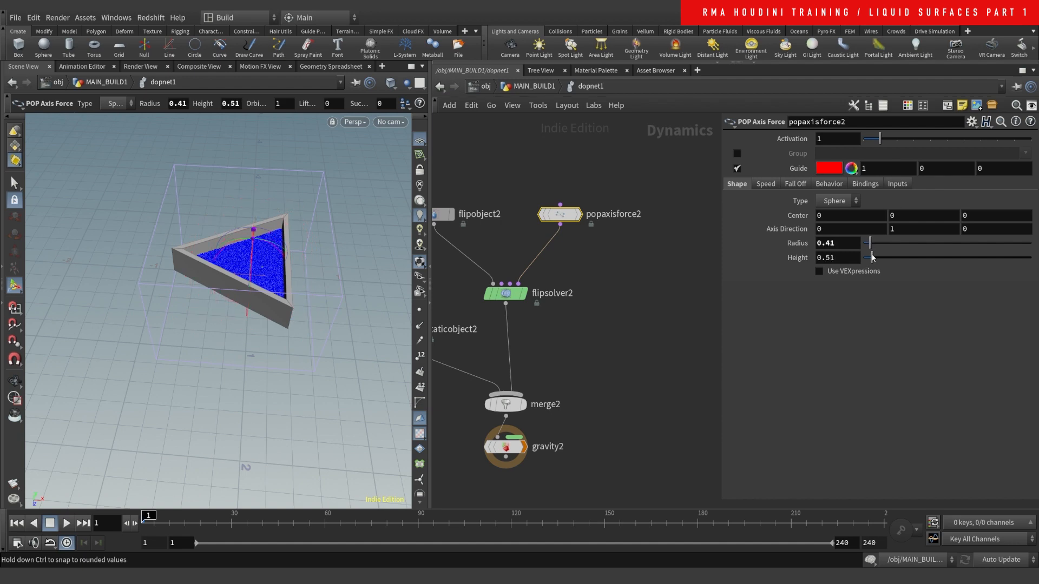
left_click(766, 184)
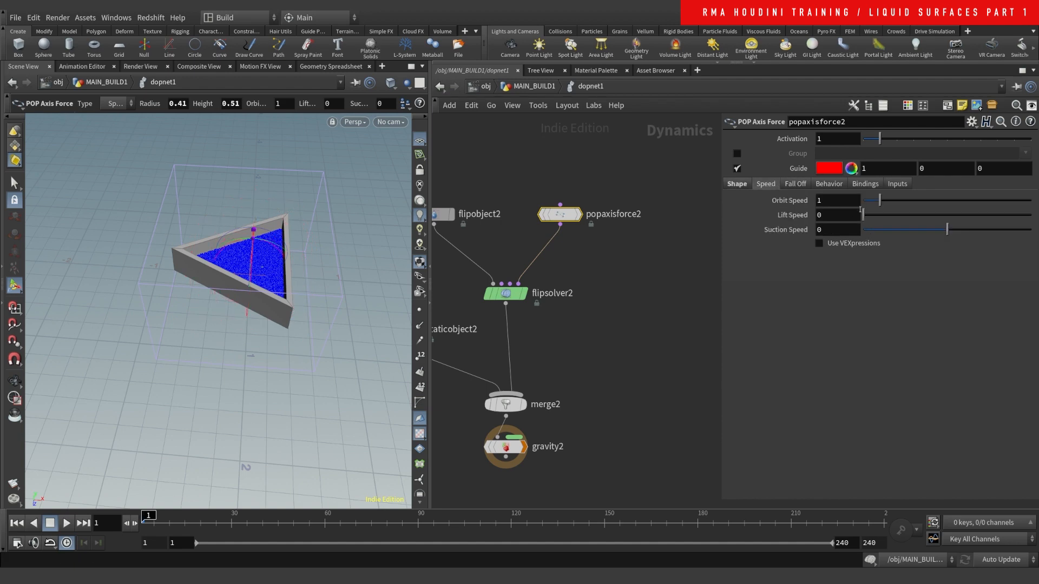
left_click_drag(863, 215, 898, 215)
right_click_drag(275, 178, 329, 191, "alt")
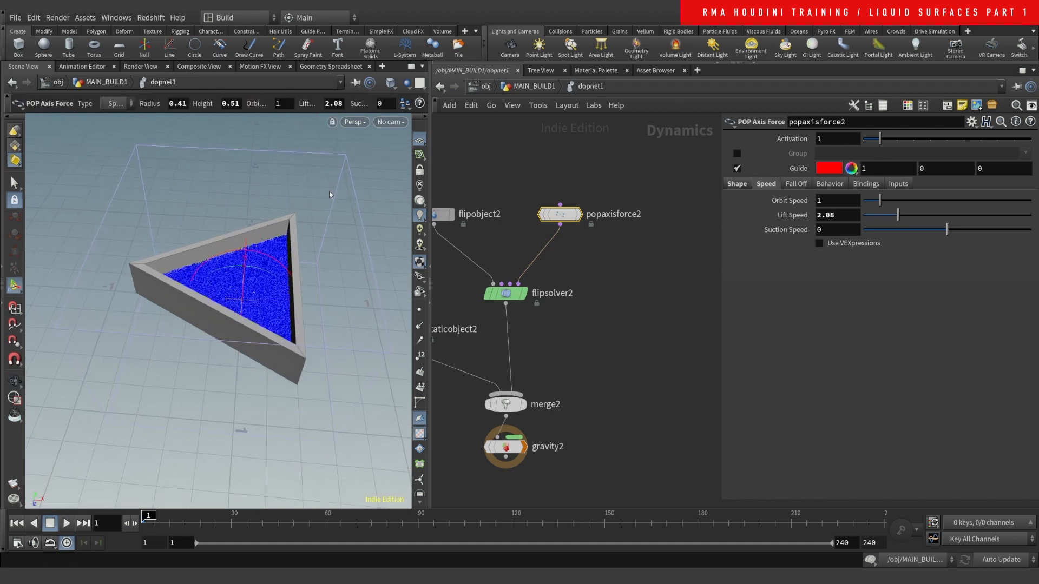
- Play the simulation, examine the axis force's effect on the fluid from above, and return to frame 1
left_click(73, 522)
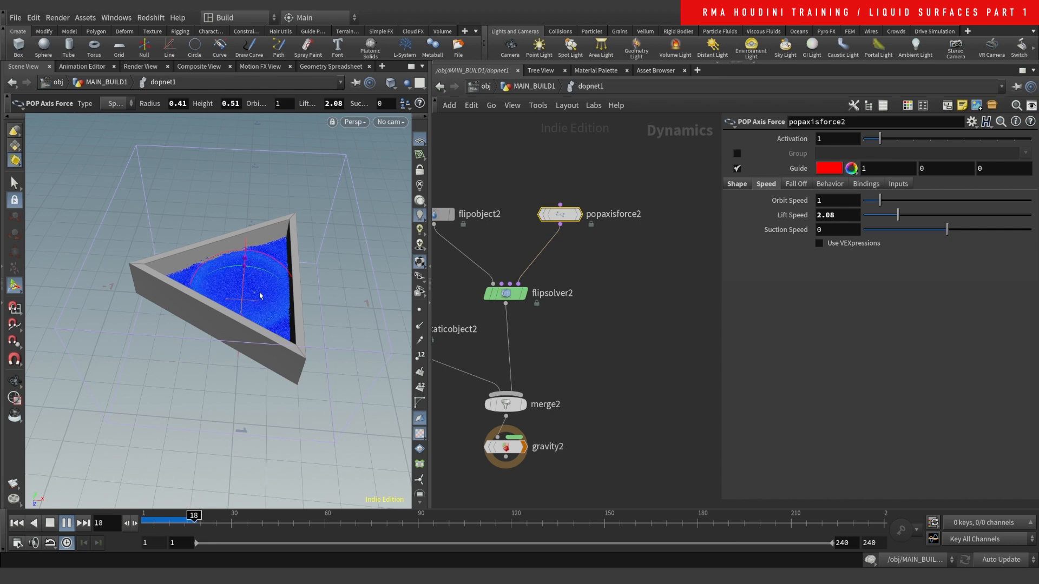
key("Escape")
mouse_move(279, 315)
left_mouse_down()
mouse_move(281, 323)
mouse_move(273, 317)
left_mouse_up()
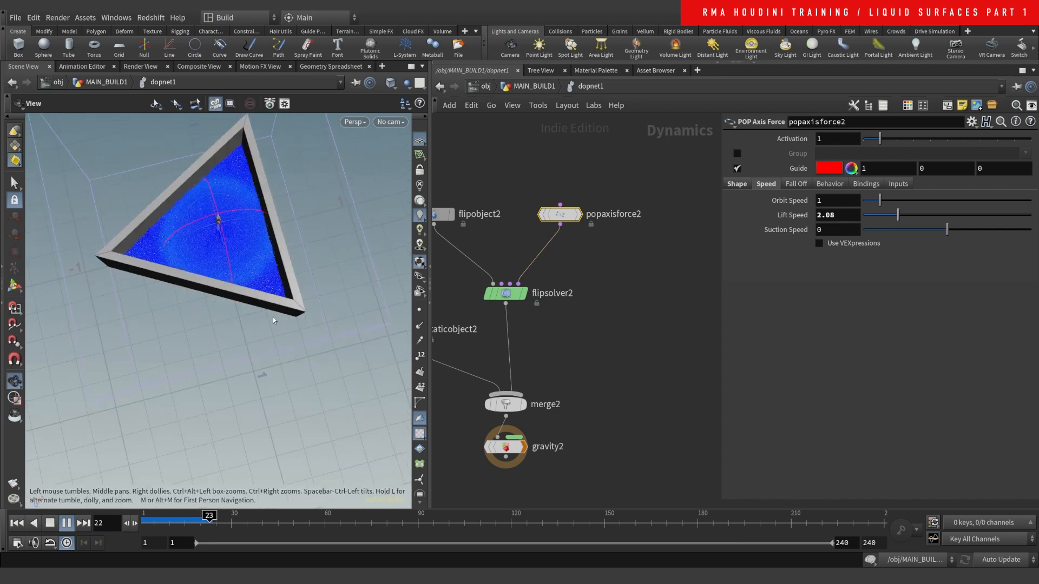
key("Return")
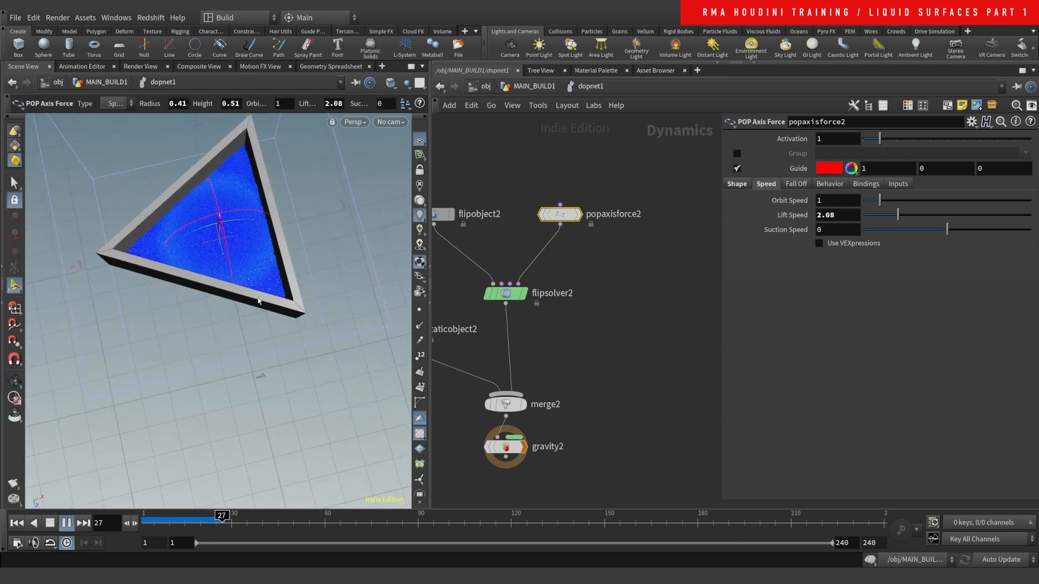
key("Escape")
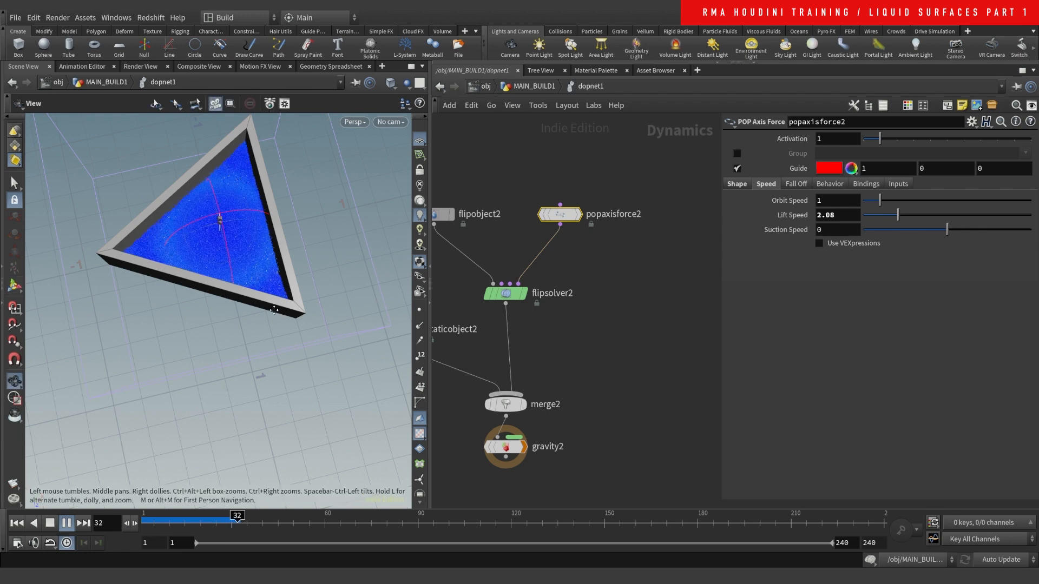
left_click_drag(250, 233, 249, 205)
key("Return")
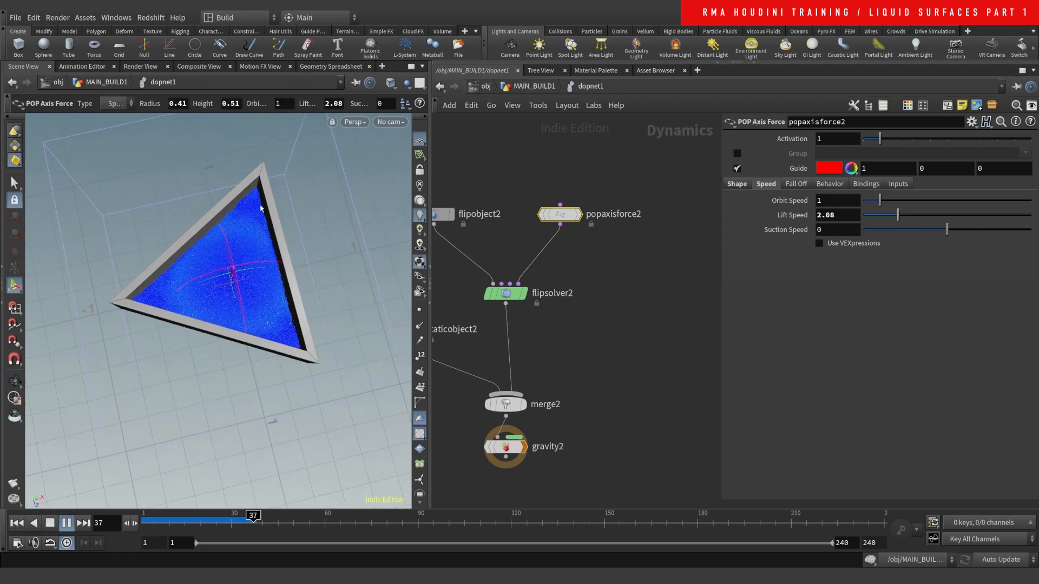
left_click_drag(272, 520, 144, 520)
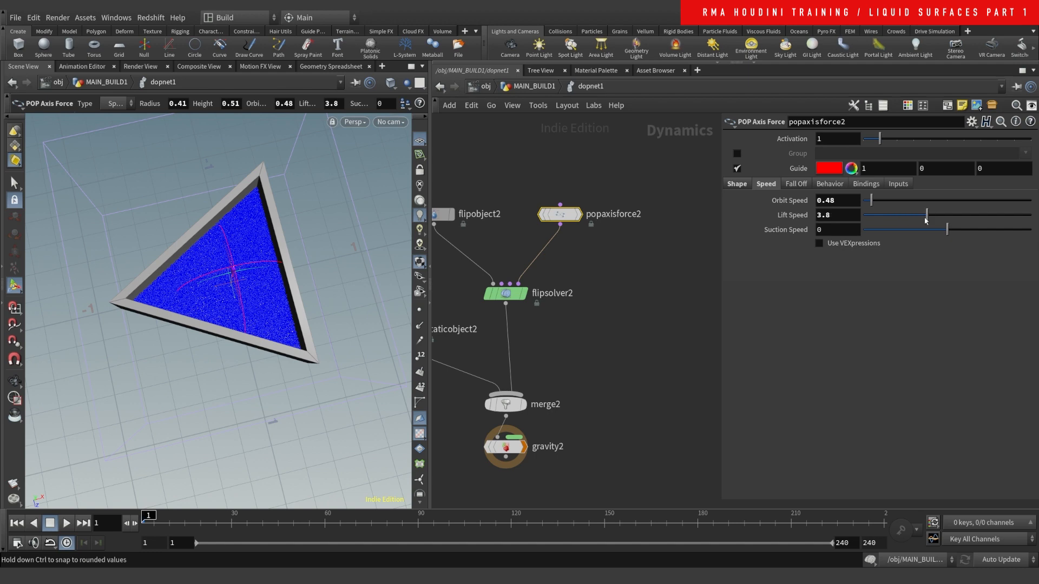
- Try Lift Speed 3.8 and Suction Speed 5.64 on popaxisforce2, and settle on Orbit Speed 0.48, Lift Speed 1.79 and Suction Speed 0.51
left_click_drag(947, 230, 994, 229)
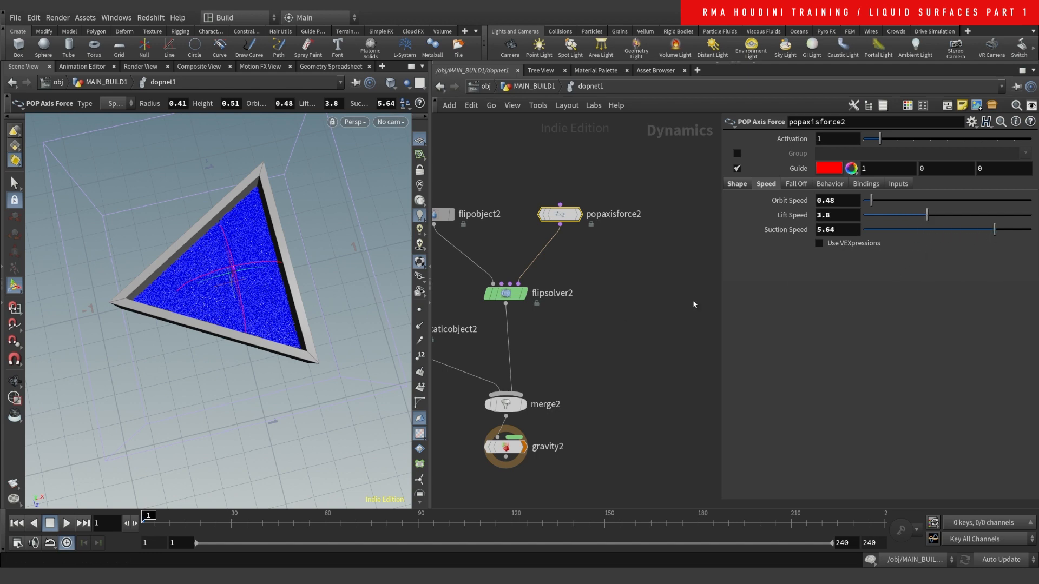
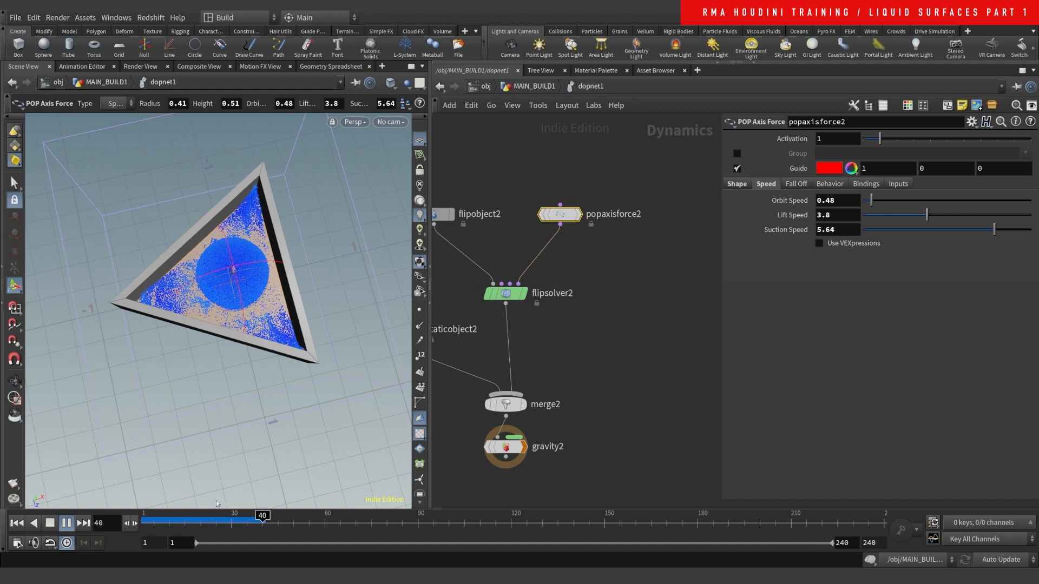
left_click_drag(213, 523, 148, 520)
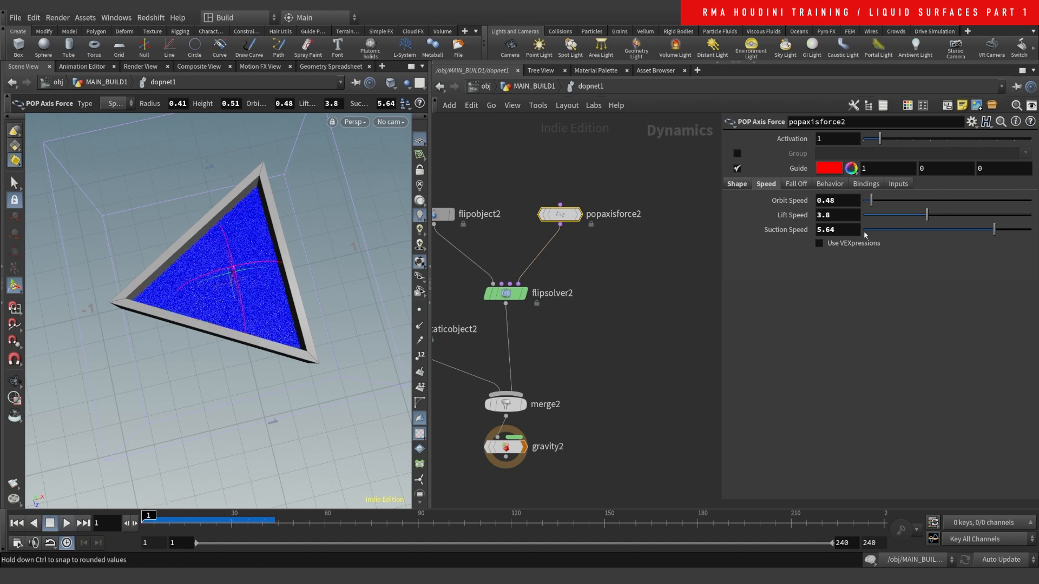
left_click_drag(954, 232, 951, 231)
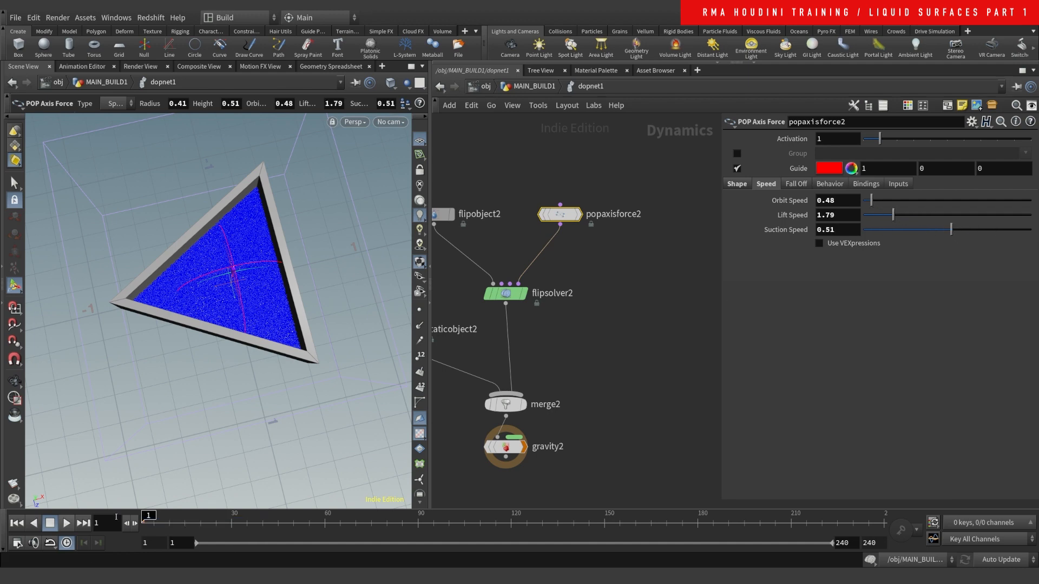
- Check the settings of popdrag1 in the original network and insert a POP Drag node between popaxisforce2 and flipsolver2
scroll(637, 306, "down", 5)
scroll(526, 188, "up", 4)
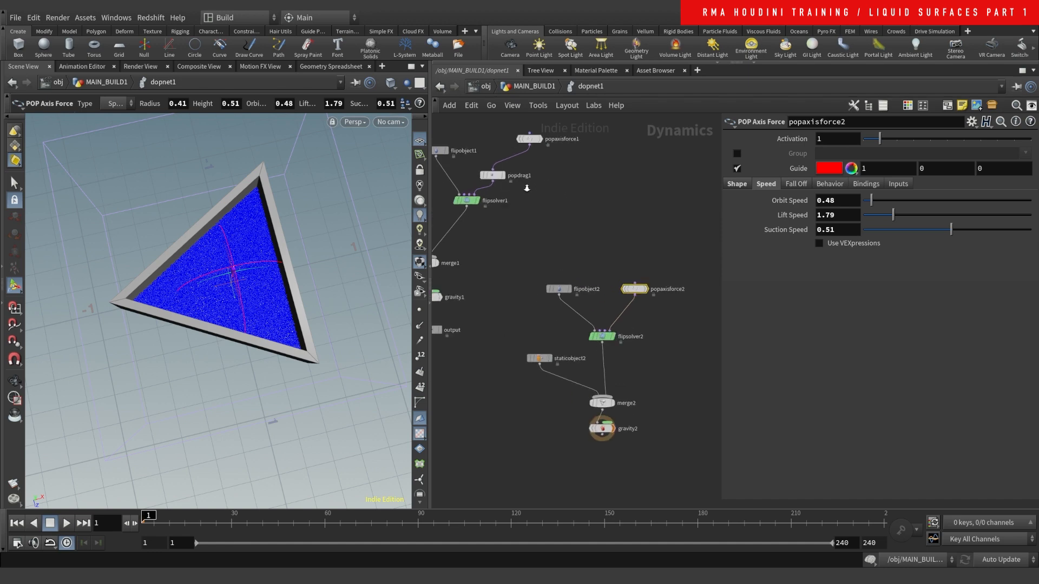
left_click_drag(486, 169, 484, 172)
middle_click_drag(647, 233, 541, 174)
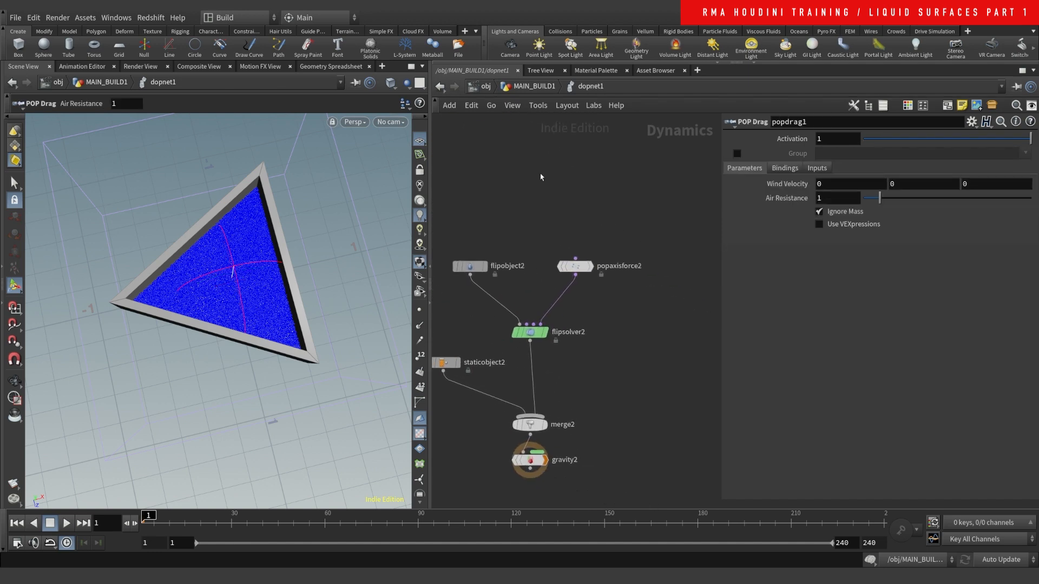
scroll(568, 316, "up", 2)
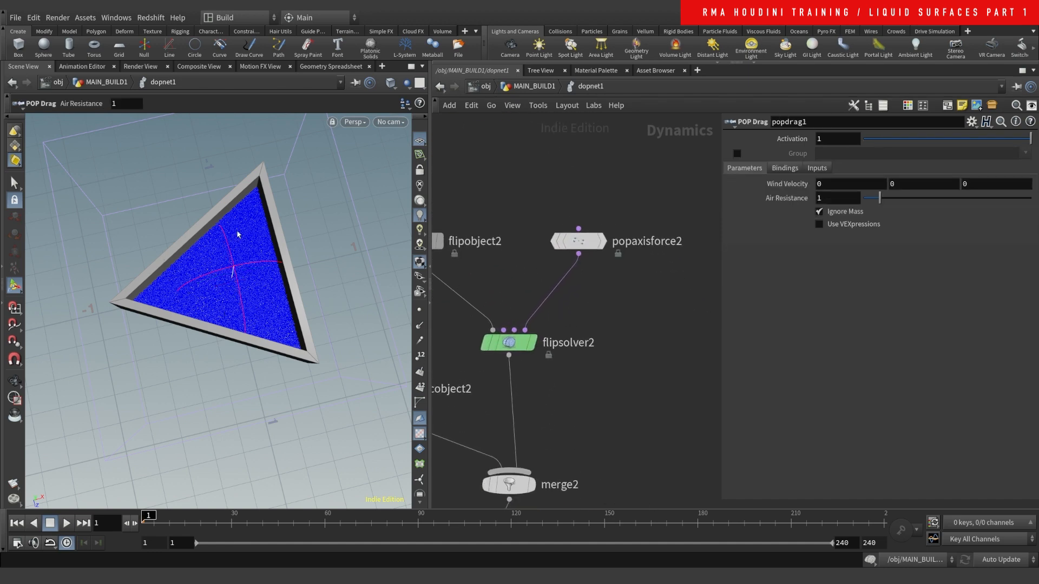
key("Tab")
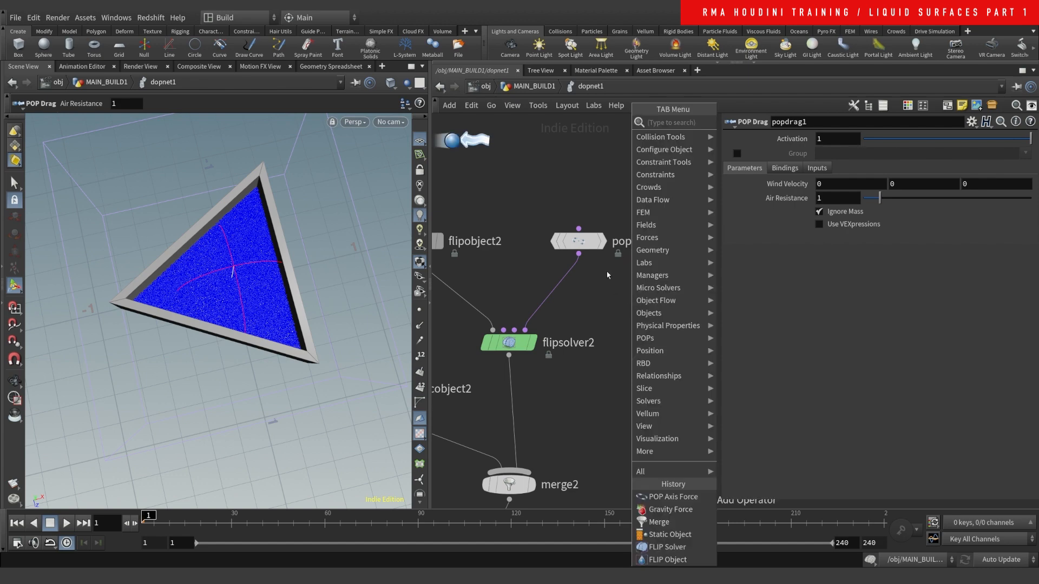
type("popdra")
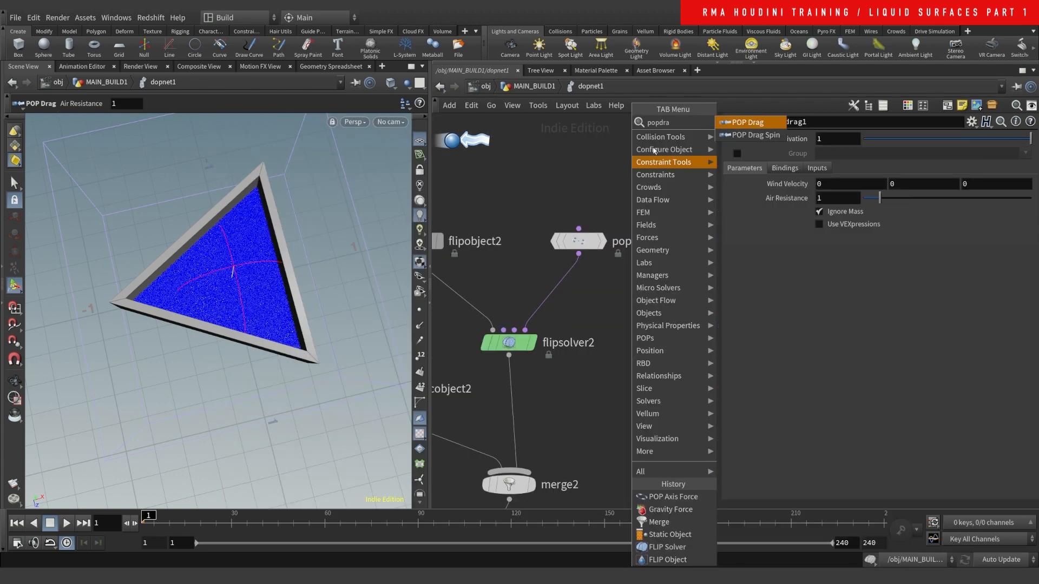
left_click(725, 123)
left_click(579, 291)
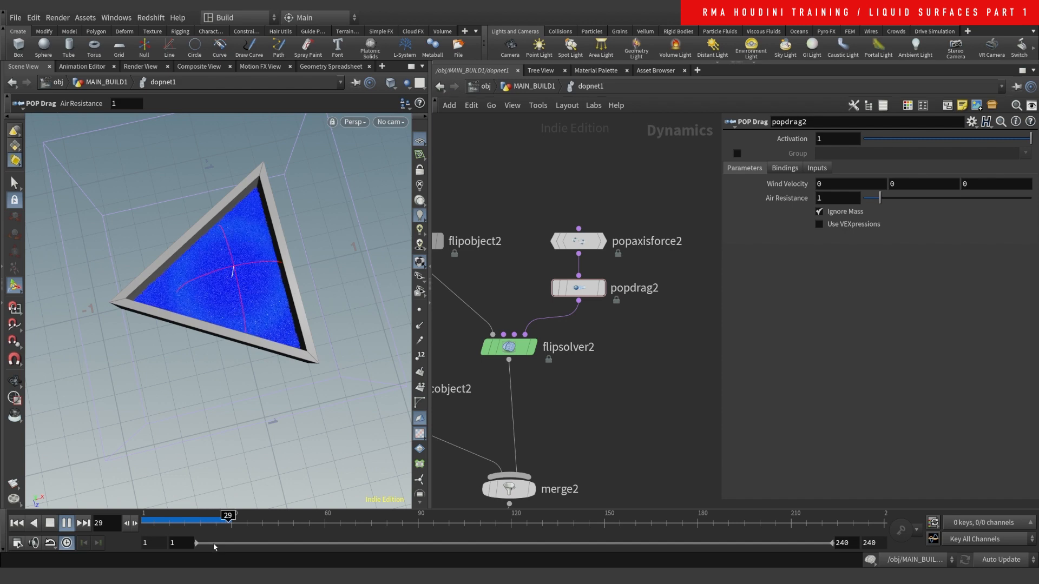
- Return to frame 1 and delete the rebuilt FLIP node chain, keeping the original simulation network
left_click(203, 519)
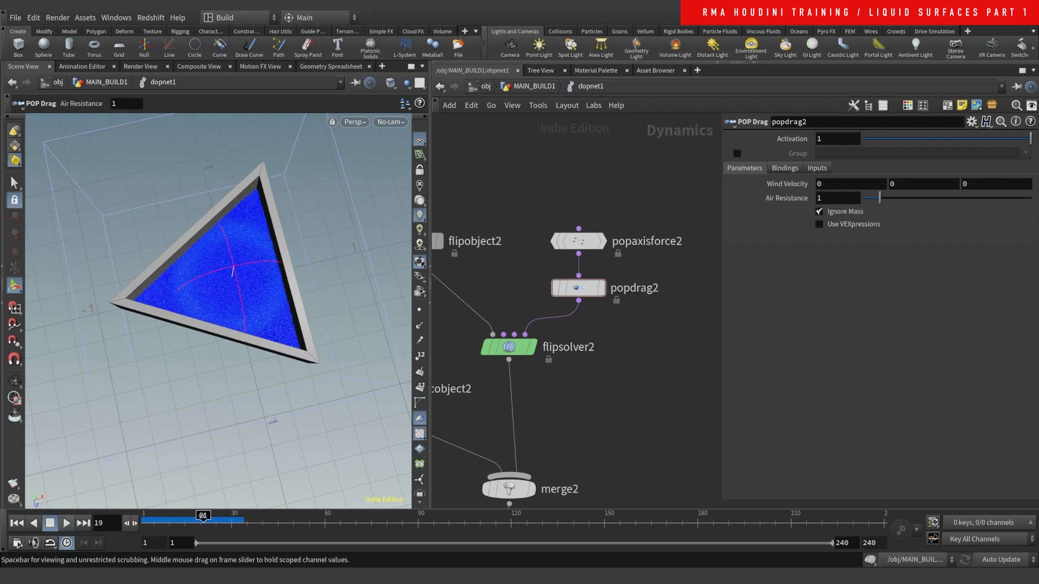
left_click_drag(203, 518, 110, 503)
scroll(616, 351, "down", 8)
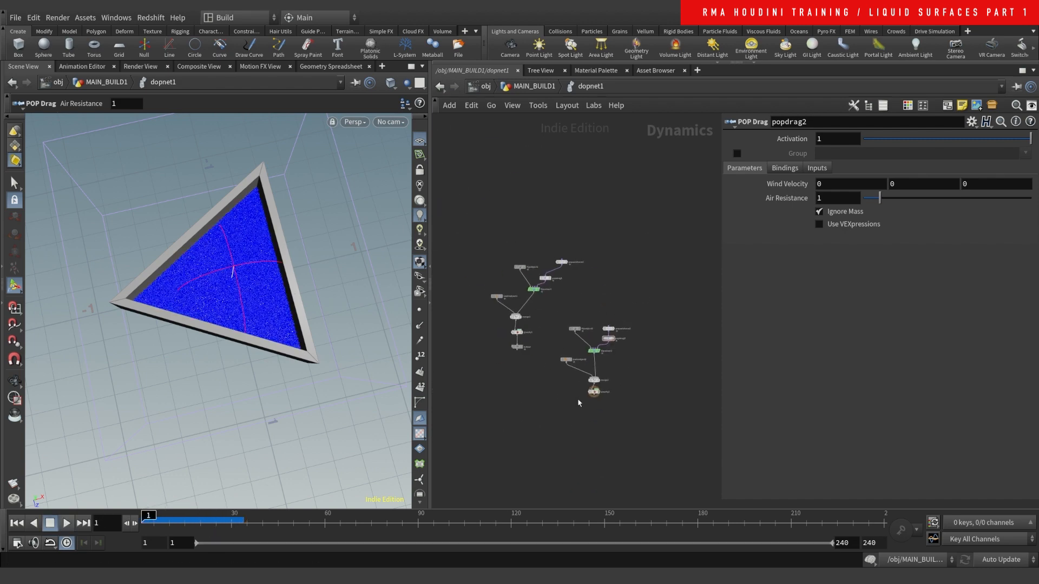
left_click_drag(553, 321, 633, 410)
key("Delete")
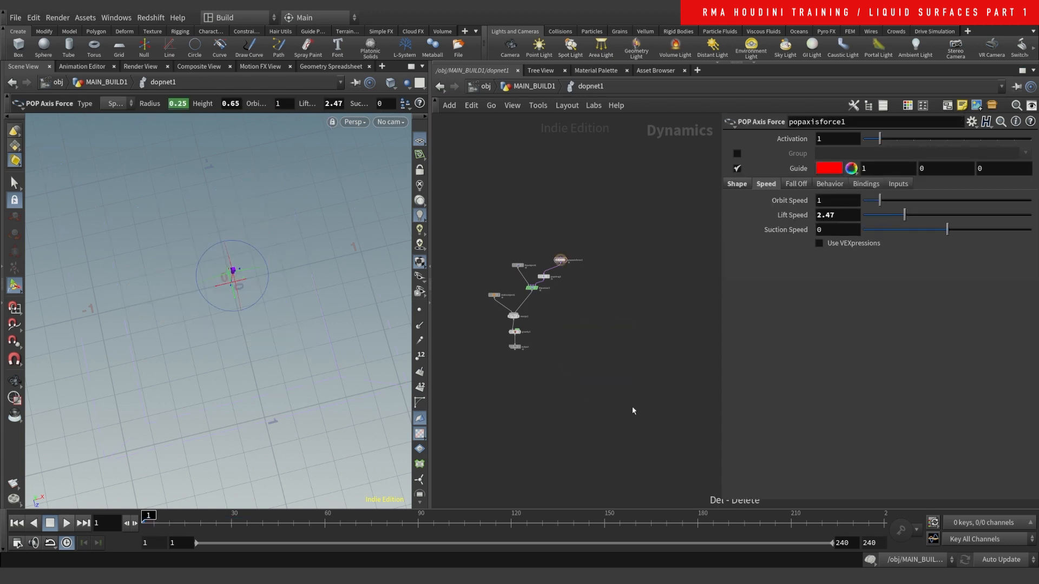
- Make the original output node the active result of dopnet1 and go back up to MAIN_BUILD1
scroll(494, 346, "up", 6)
left_click(579, 370)
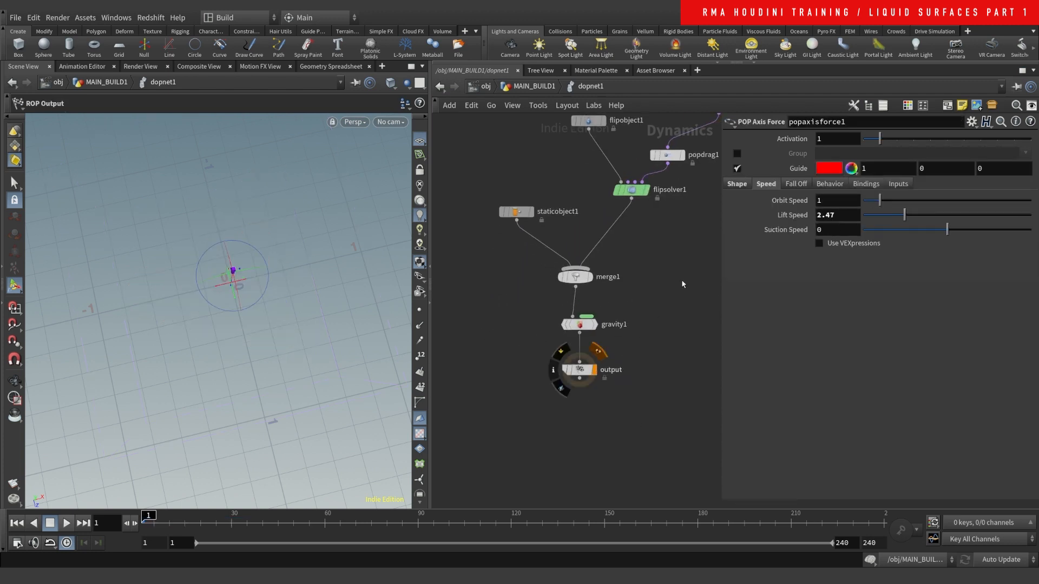
left_click(517, 86)
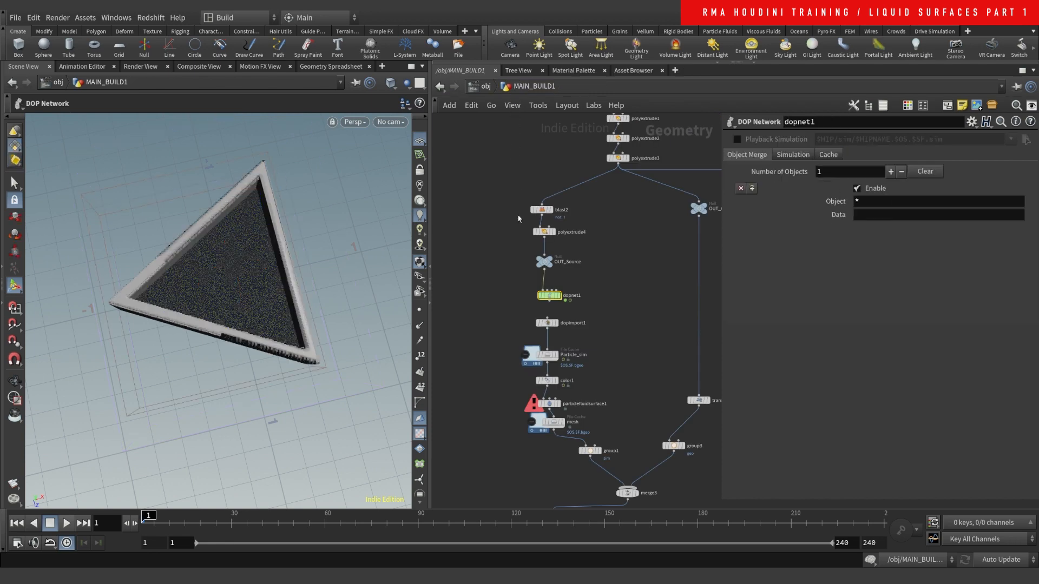
- Examine the import settings of dopimport1 below dopnet1
scroll(569, 355, "up", 5)
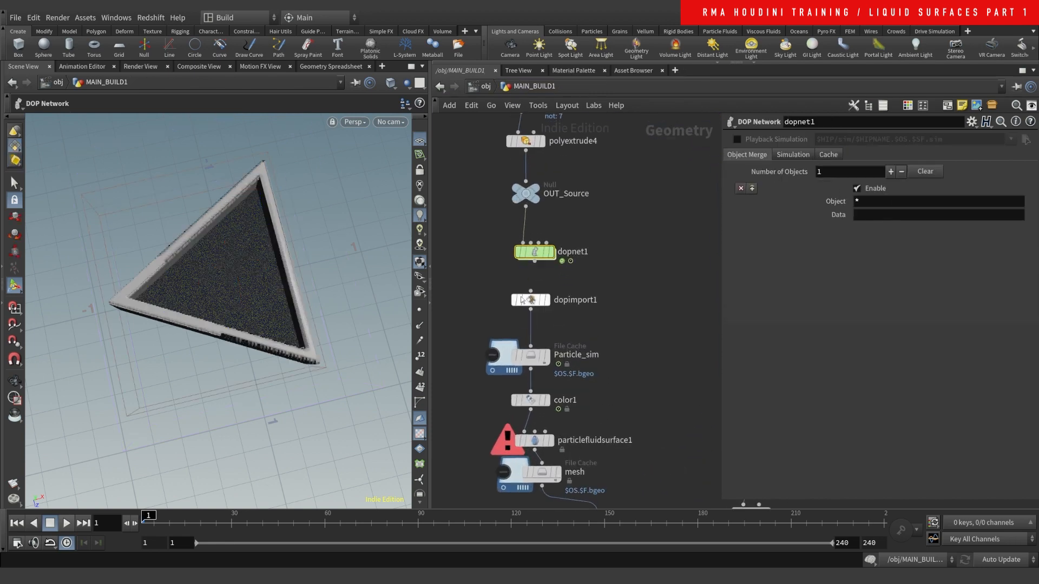
left_click_drag(478, 284, 544, 312)
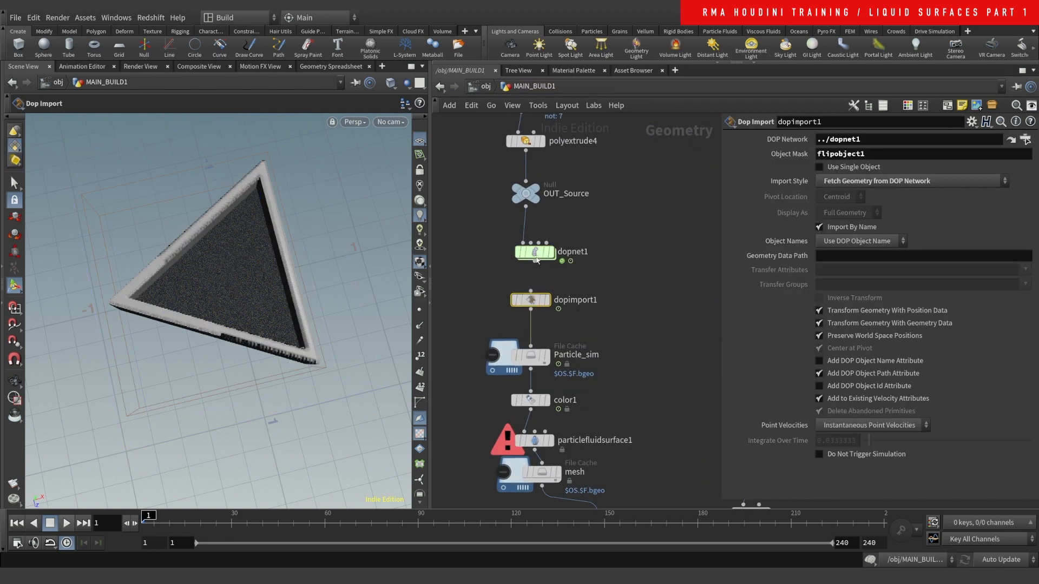
scroll(519, 264, "up", 2)
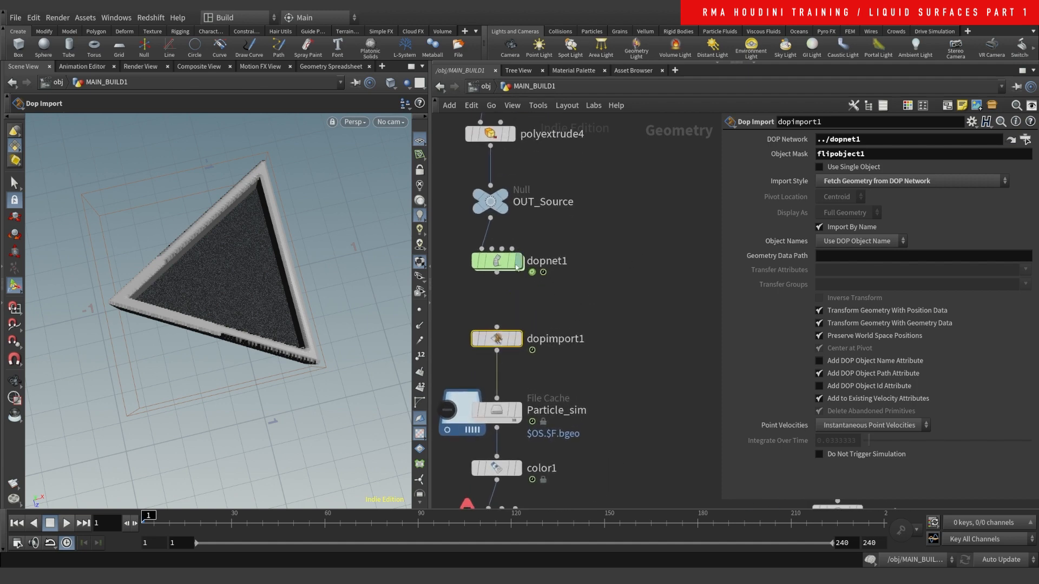
- Add a second Dop Import node beside the dopnet1 and dopimport1 chain
left_click(599, 300)
key("Tab")
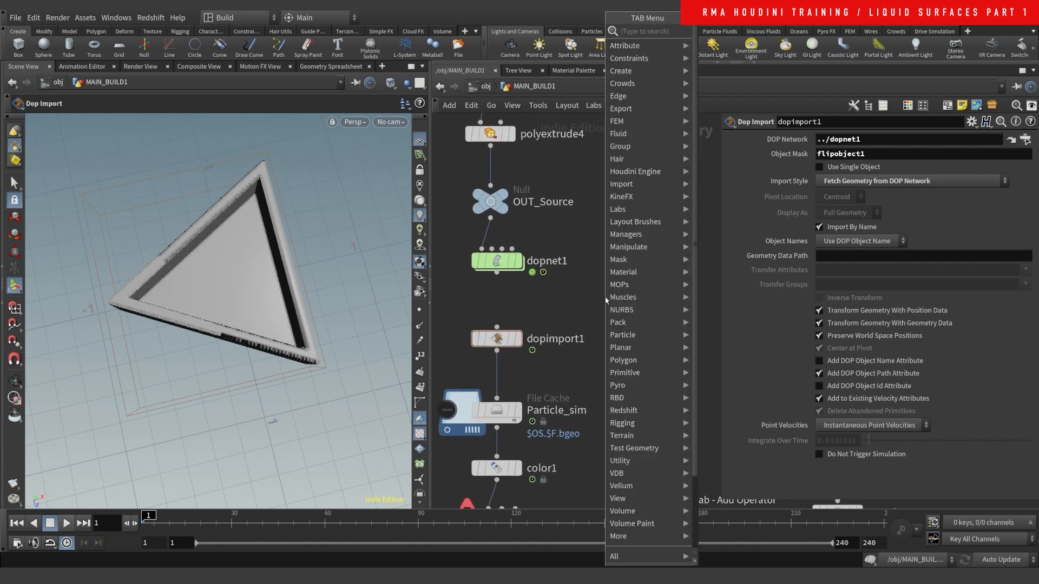
type("dopim")
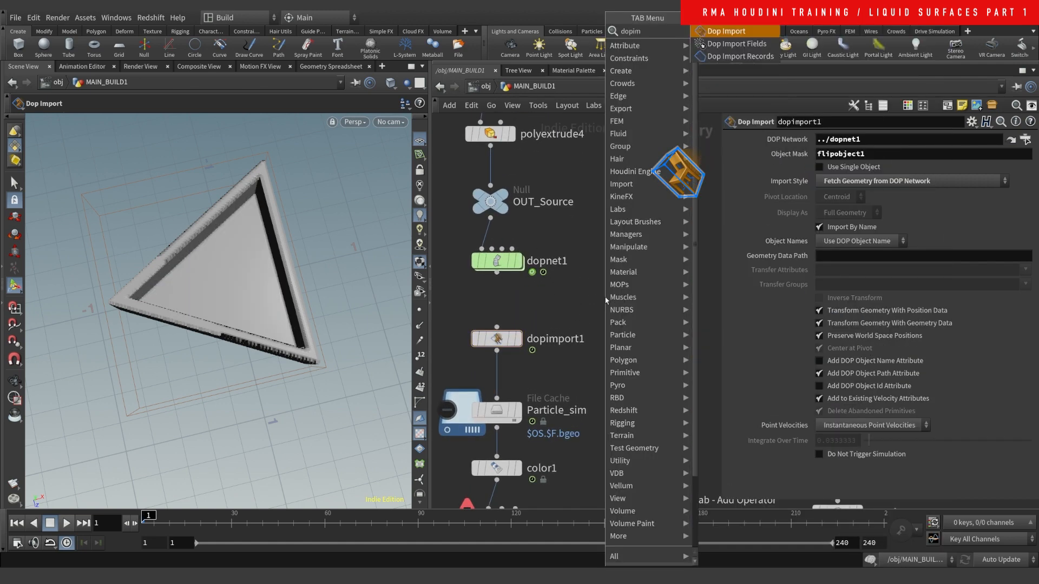
key("Return")
left_click(605, 297)
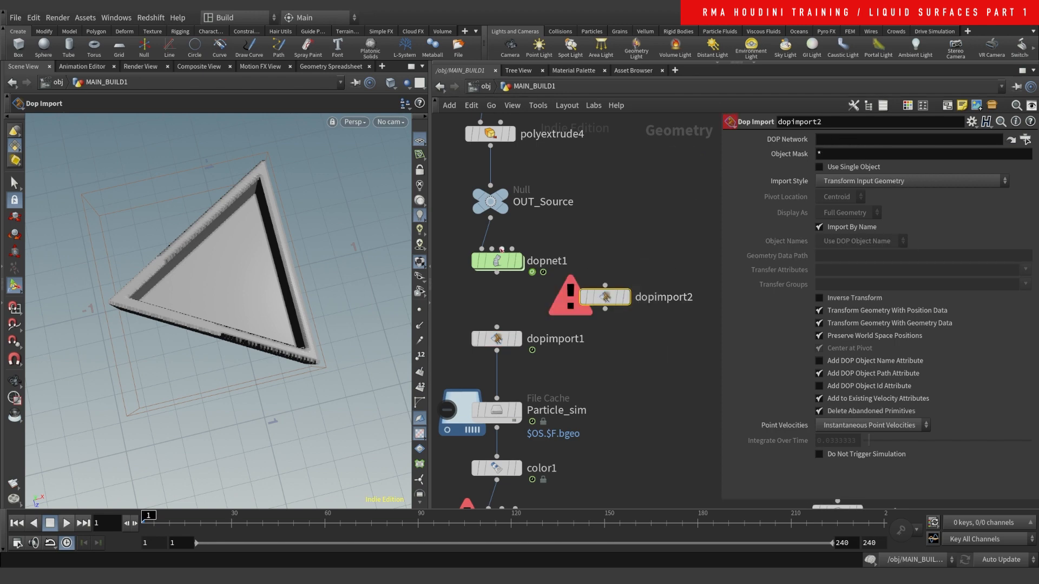
- Set dopimport2's DOP Network to ../dopnet1 and Import Style to Fetch Geometry from DOP Network, and display it
left_click_drag(501, 249, 840, 142)
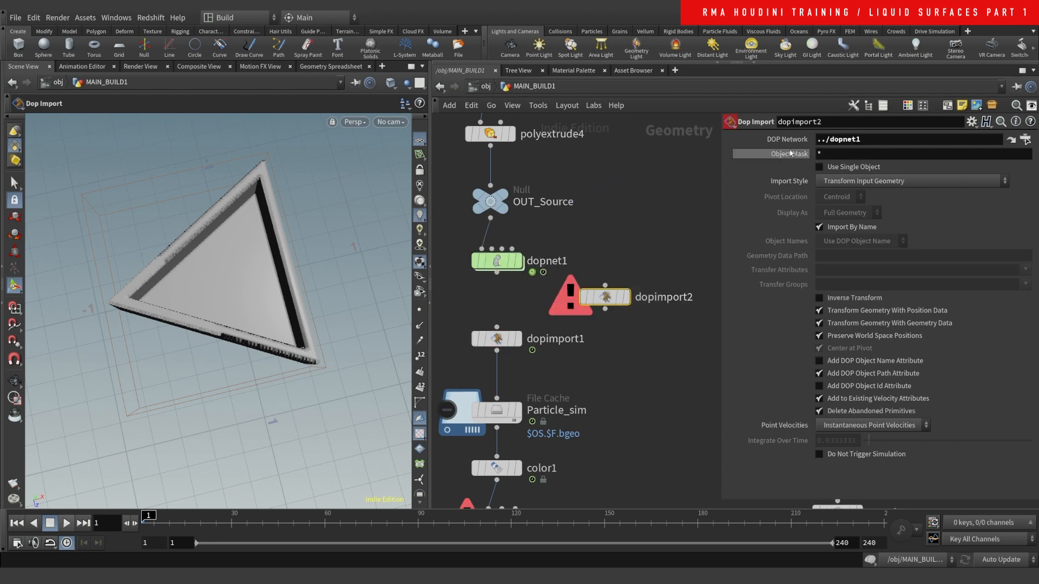
left_click(884, 181)
left_click(883, 202)
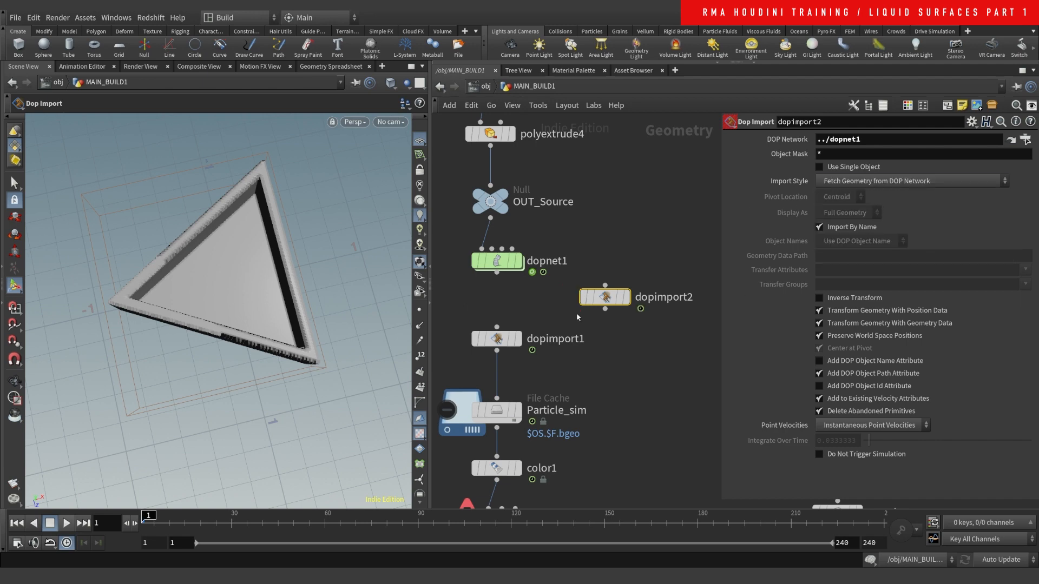
left_click(627, 297)
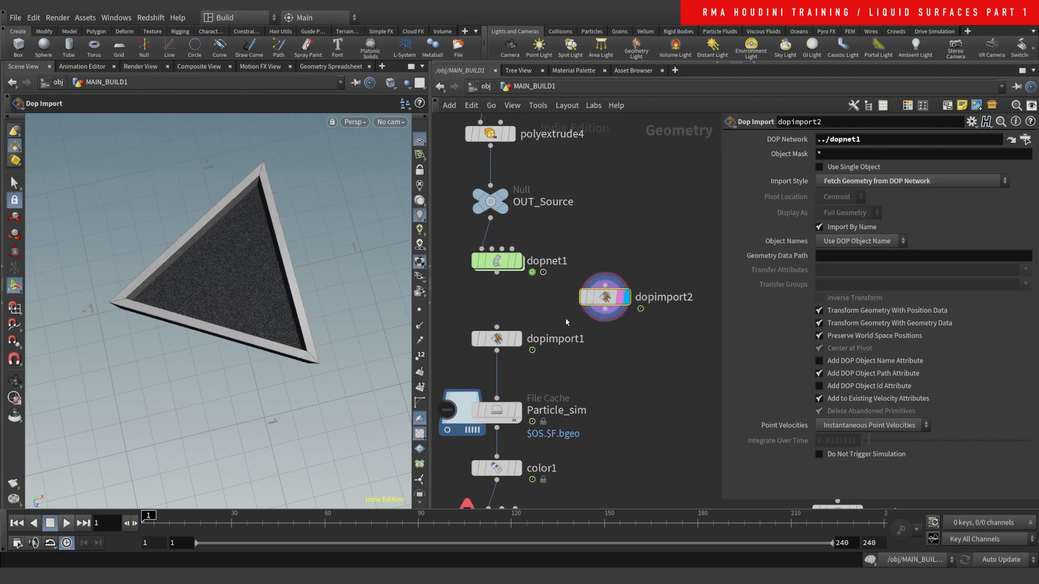
middle_click(607, 302)
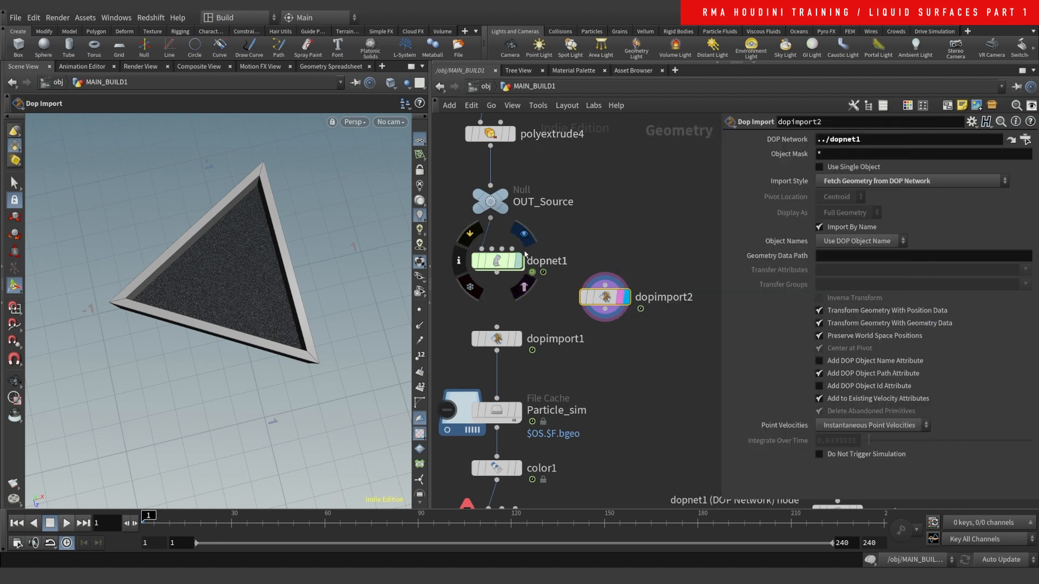
- Look up the FLIP object's name inside dopnet1 and set dopimport2's Object Mask to flipobject1
left_click(503, 265)
double_click(503, 264)
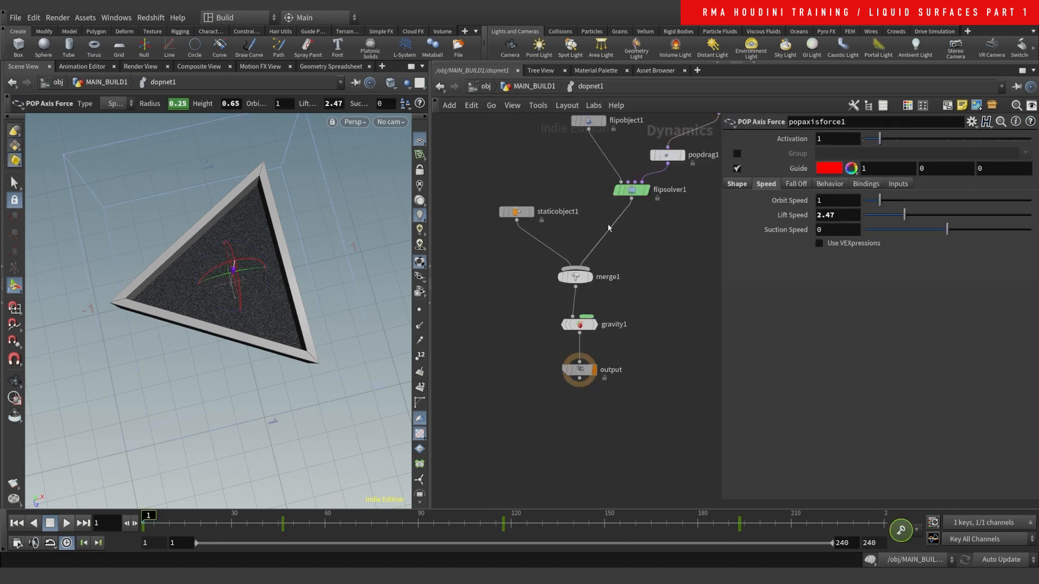
double_click(635, 121)
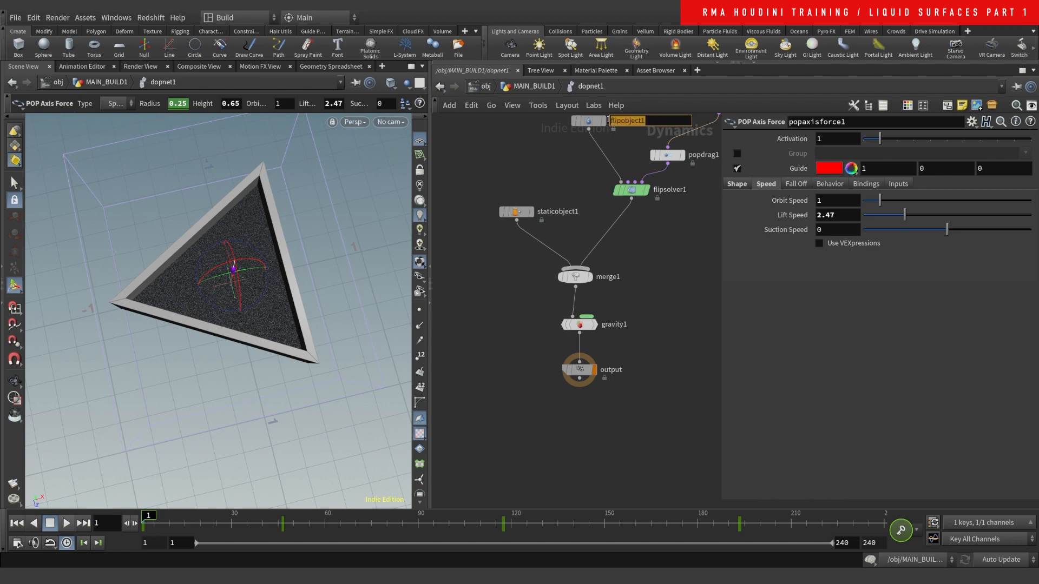
left_click(573, 177)
left_click(534, 86)
left_click_drag(632, 245, 593, 342)
left_click_drag(829, 155, 614, 221)
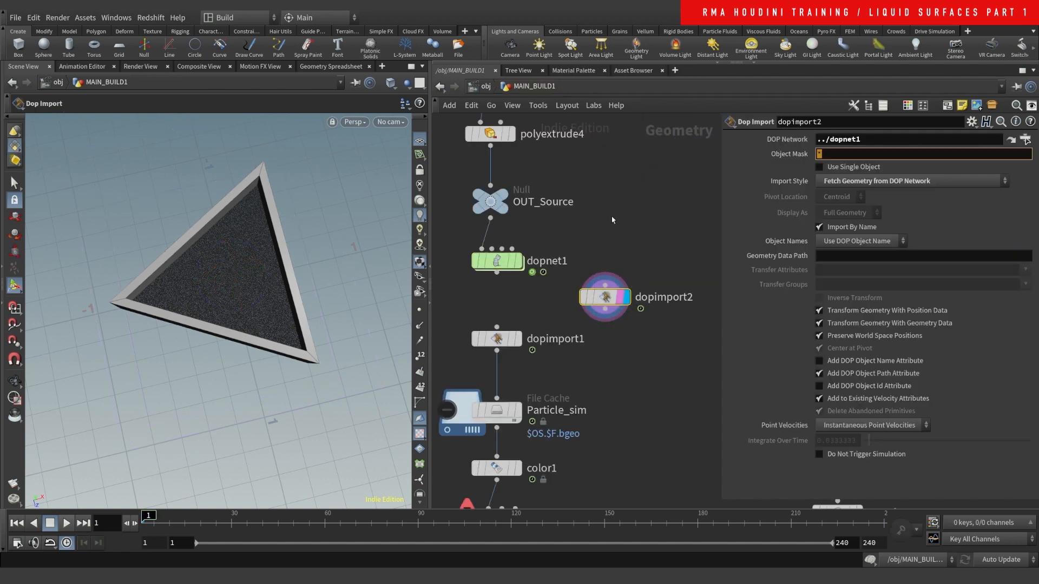
type("flipobject1")
left_click(650, 325)
- Examine the isolated fluid particles from the side and delete dopimport2
key("Escape")
left_click_drag(199, 237, 250, 252)
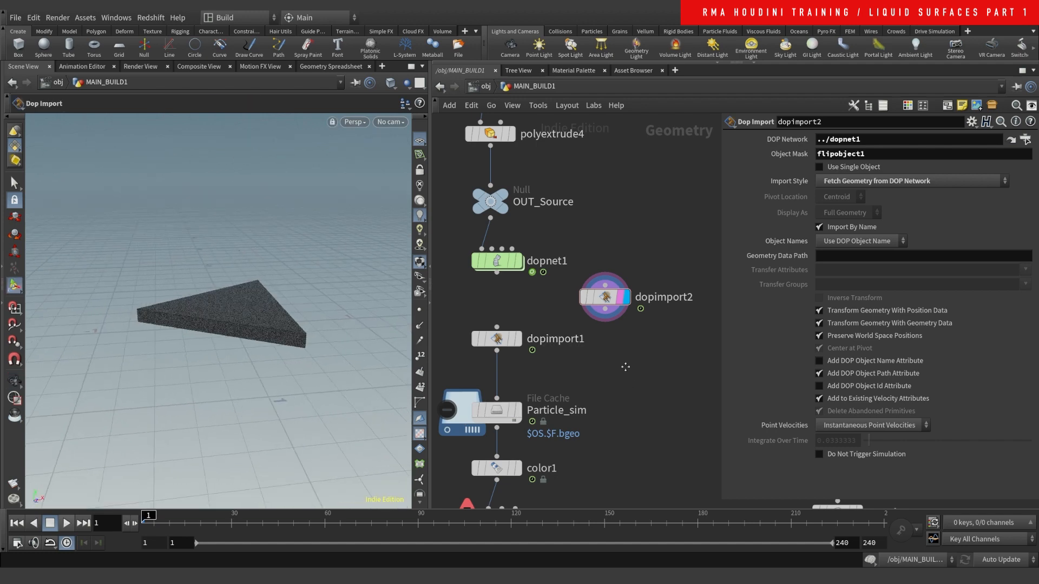
middle_click_drag(625, 367, 616, 262)
key("Delete")
- Check the geometry file path and frame range of the Particle_sim file cache
left_click_drag(601, 246, 503, 277)
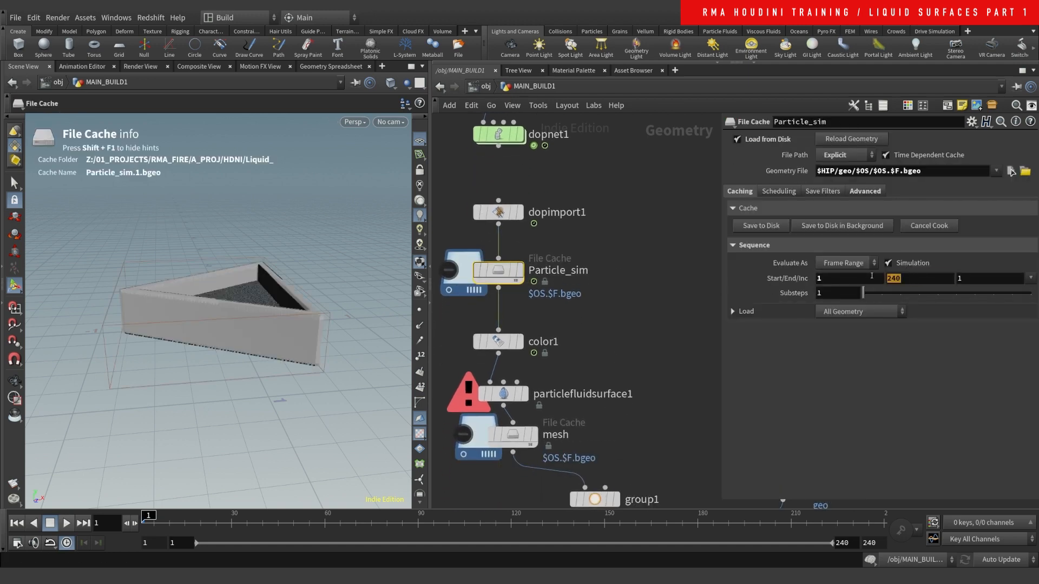
left_click(602, 333)
middle_click_drag(615, 329, 614, 296)
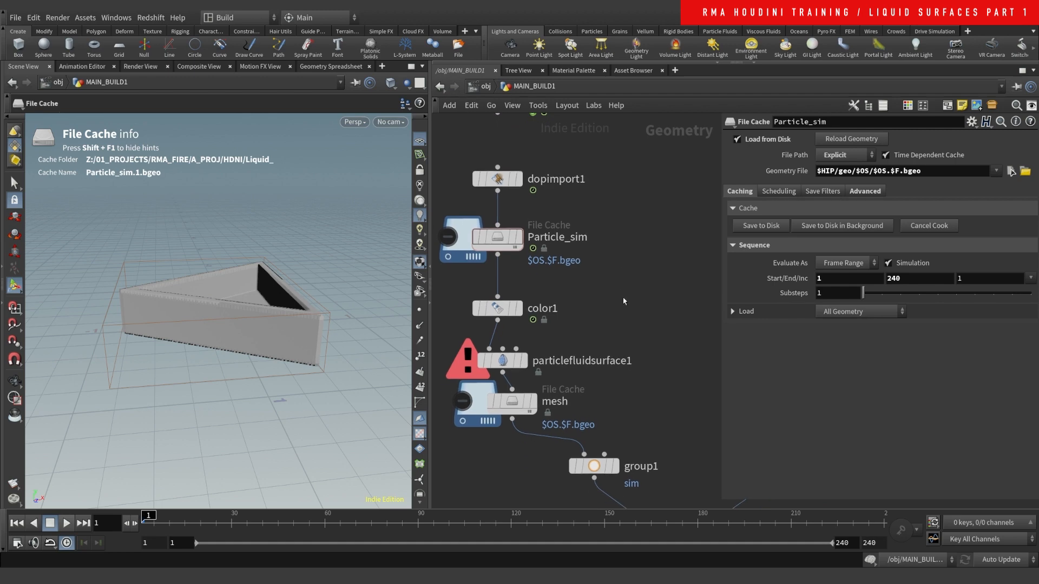
- Display the color1 node and show its velocity-based Ramp from Attribute settings
left_click(497, 309)
left_click(518, 309)
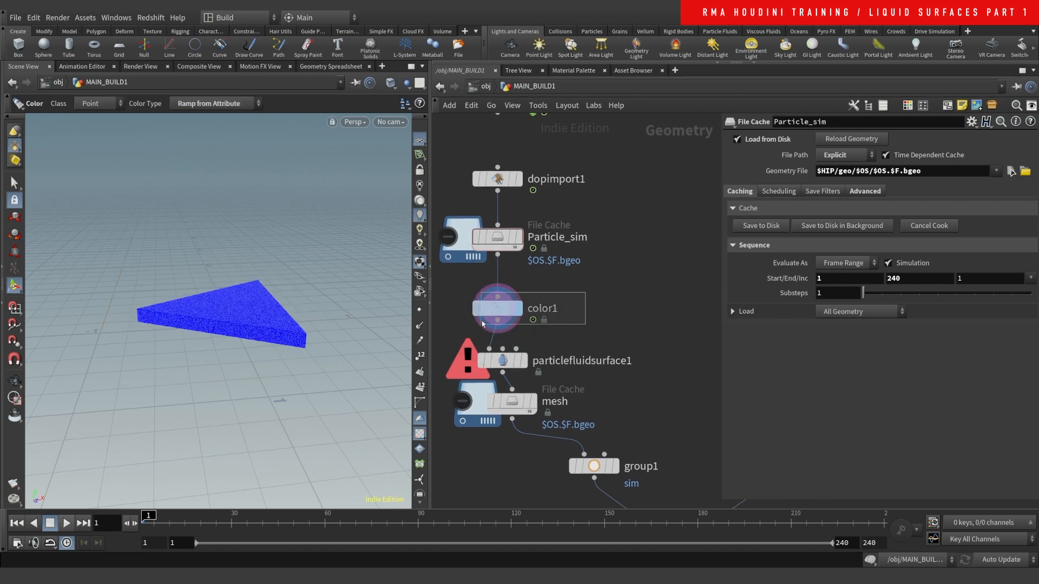
left_click_drag(497, 308, 496, 300)
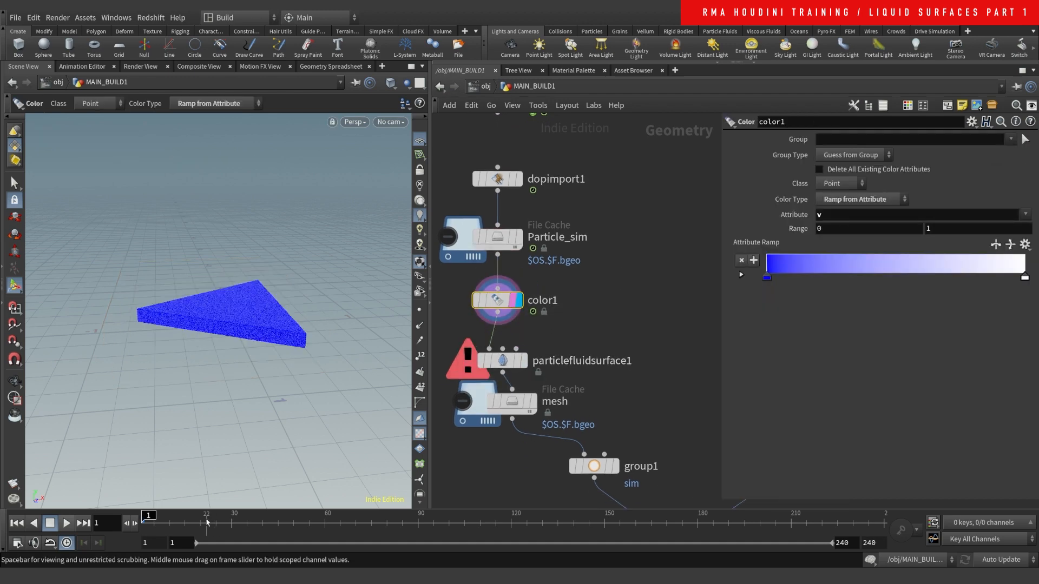